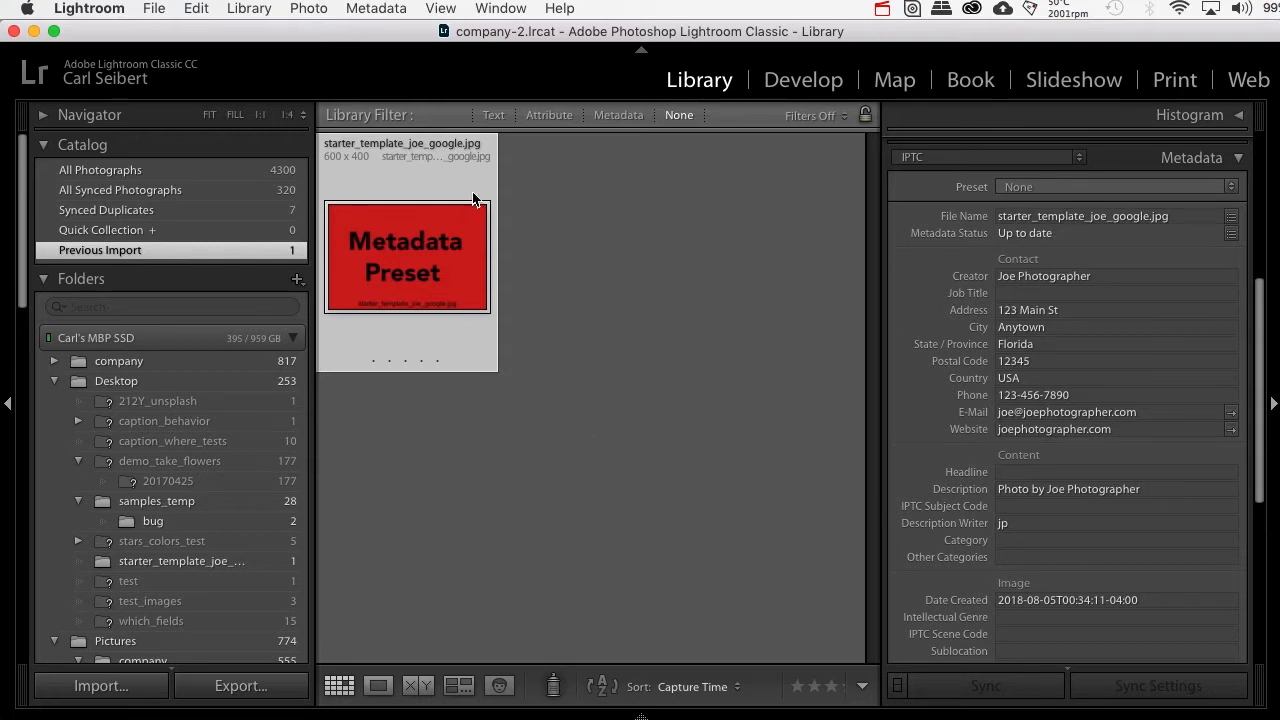
Step: Review the starter template image's IPTC metadata, from the contact fields through the copyright fields
{"action": "left_click", "coordinate": [331, 152]}
{"action": "mouse_move", "coordinate": [1265, 370]}
{"action": "left_mouse_down"}
{"action": "mouse_move", "coordinate": [1257, 323]}
{"action": "mouse_move", "coordinate": [1260, 423]}
{"action": "mouse_move", "coordinate": [1275, 458]}
{"action": "mouse_move", "coordinate": [1258, 443]}
{"action": "mouse_move", "coordinate": [1262, 384]}
{"action": "left_mouse_up"}
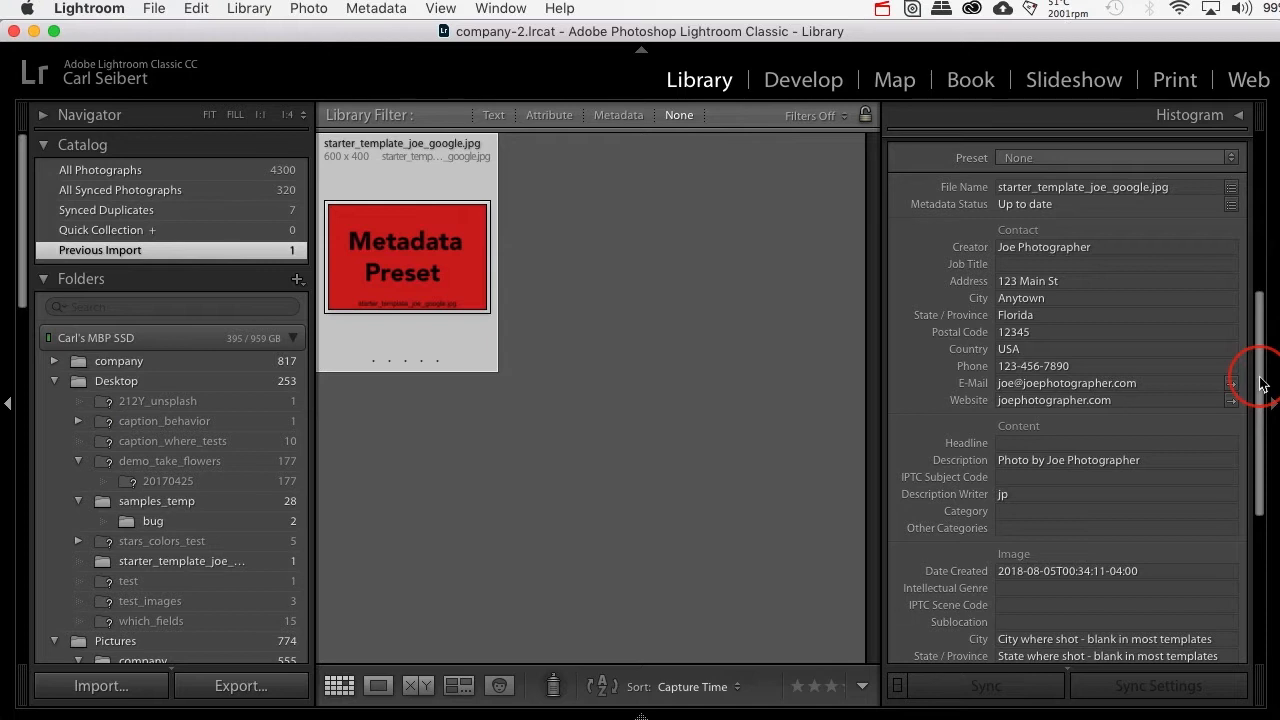
{"action": "left_click", "coordinate": [1092, 250]}
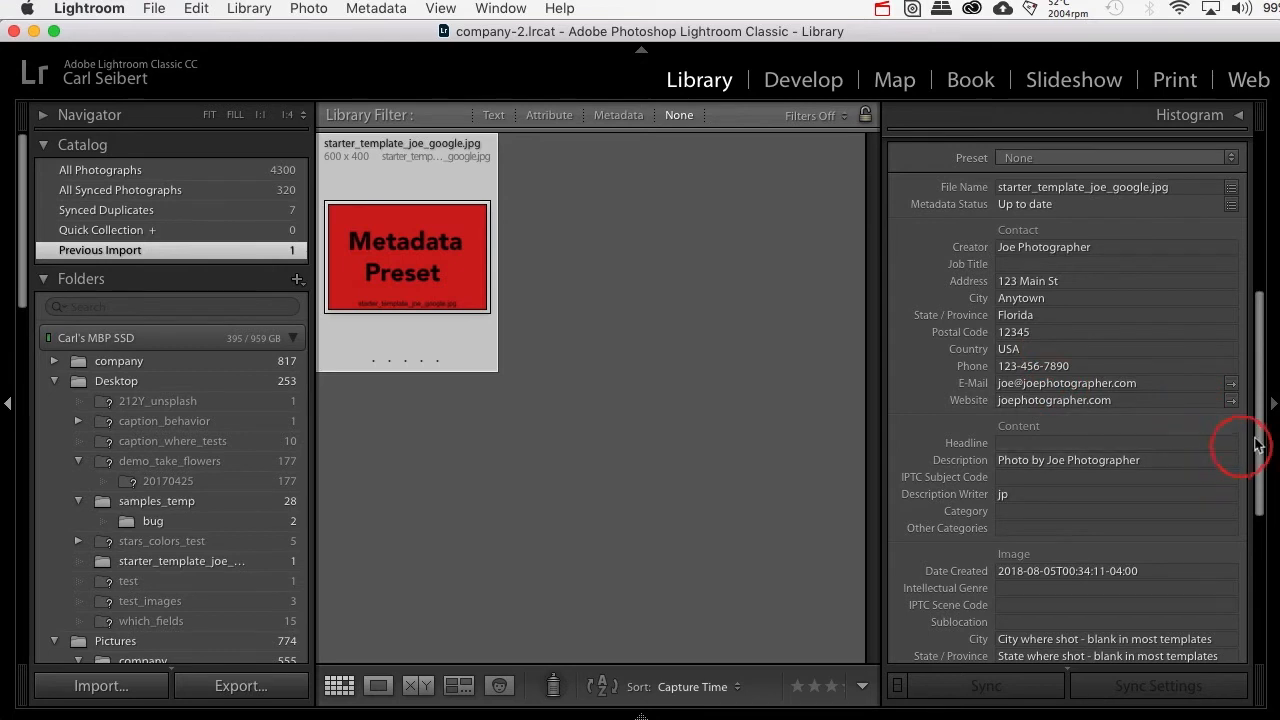
{"action": "left_click_drag", "start_coordinate": [1262, 441], "coordinate": [1257, 520]}
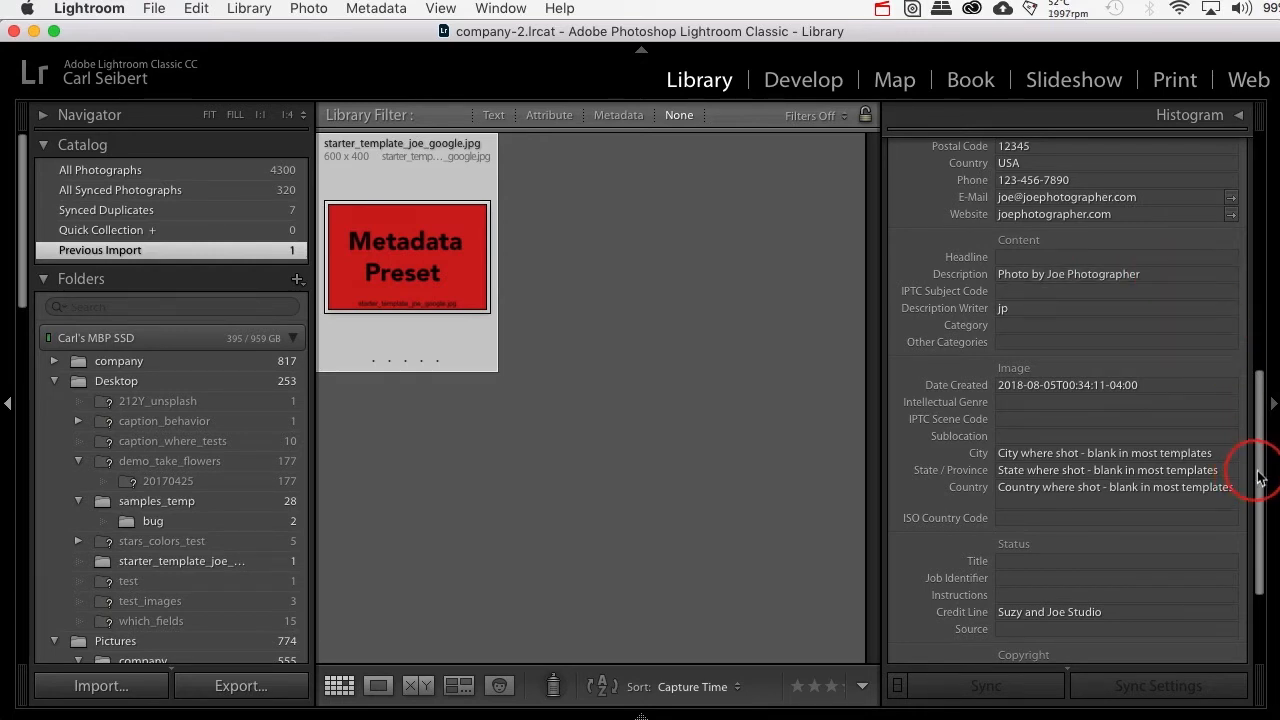
{"action": "left_click_drag", "start_coordinate": [1258, 478], "coordinate": [1272, 562]}
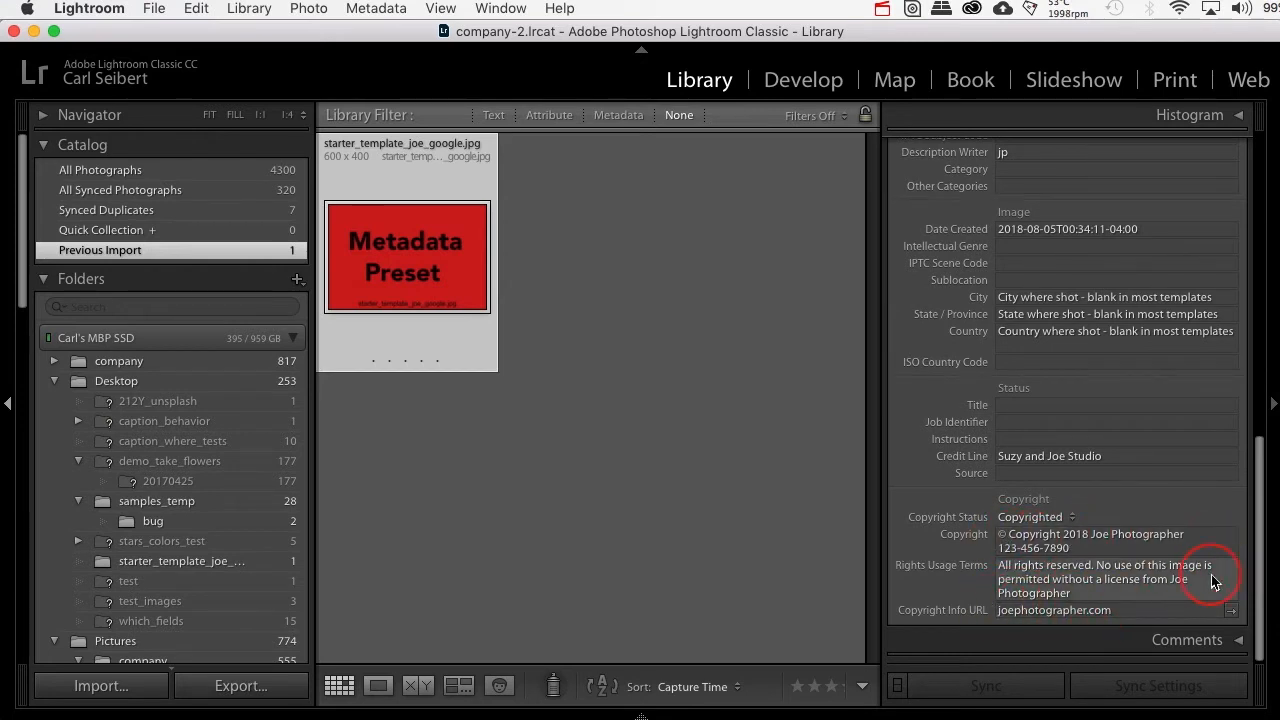
{"action": "left_click_drag", "start_coordinate": [1264, 549], "coordinate": [1246, 329]}
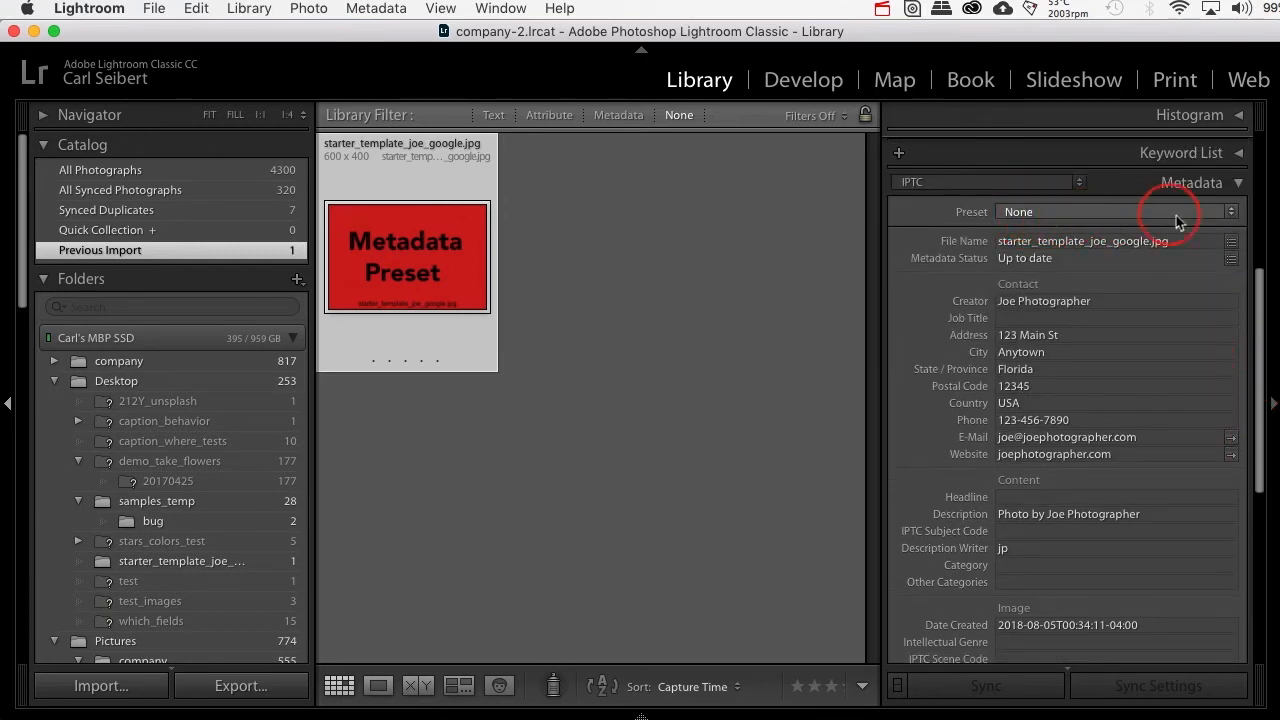
Step: Open the metadata preset editor for the starter template image
{"action": "left_click", "coordinate": [1235, 218]}
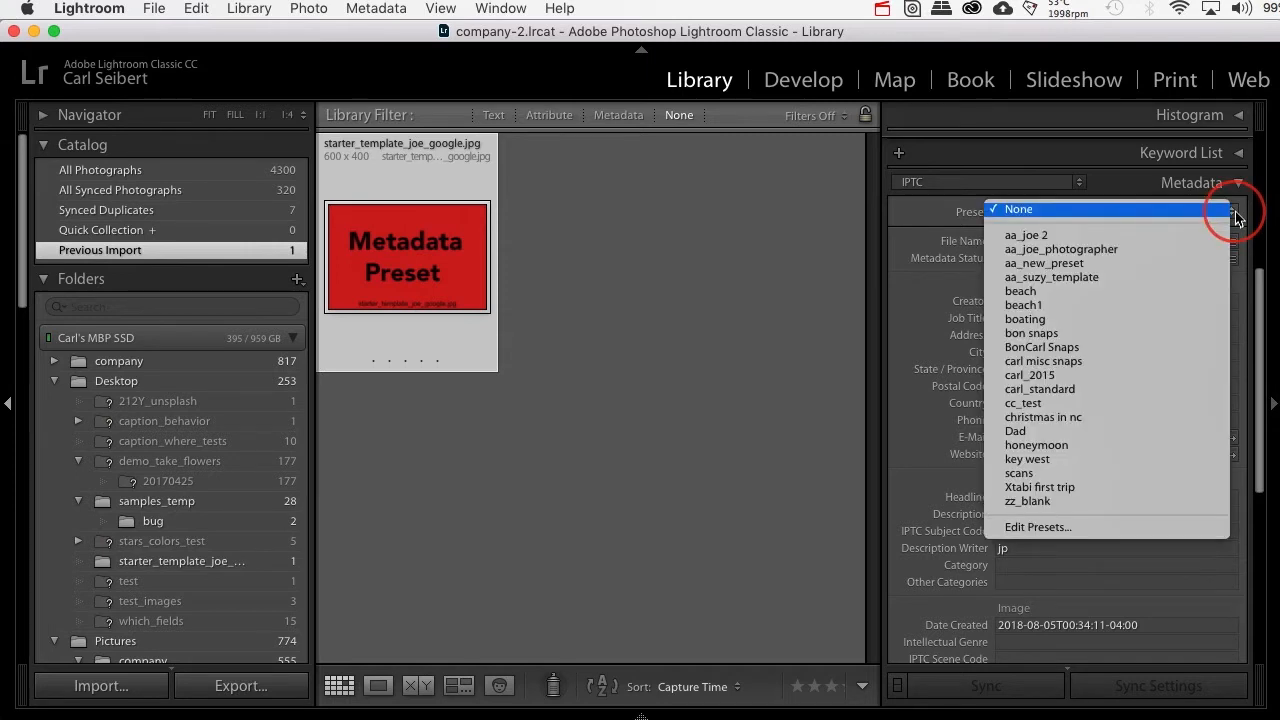
{"action": "left_click", "coordinate": [1040, 527]}
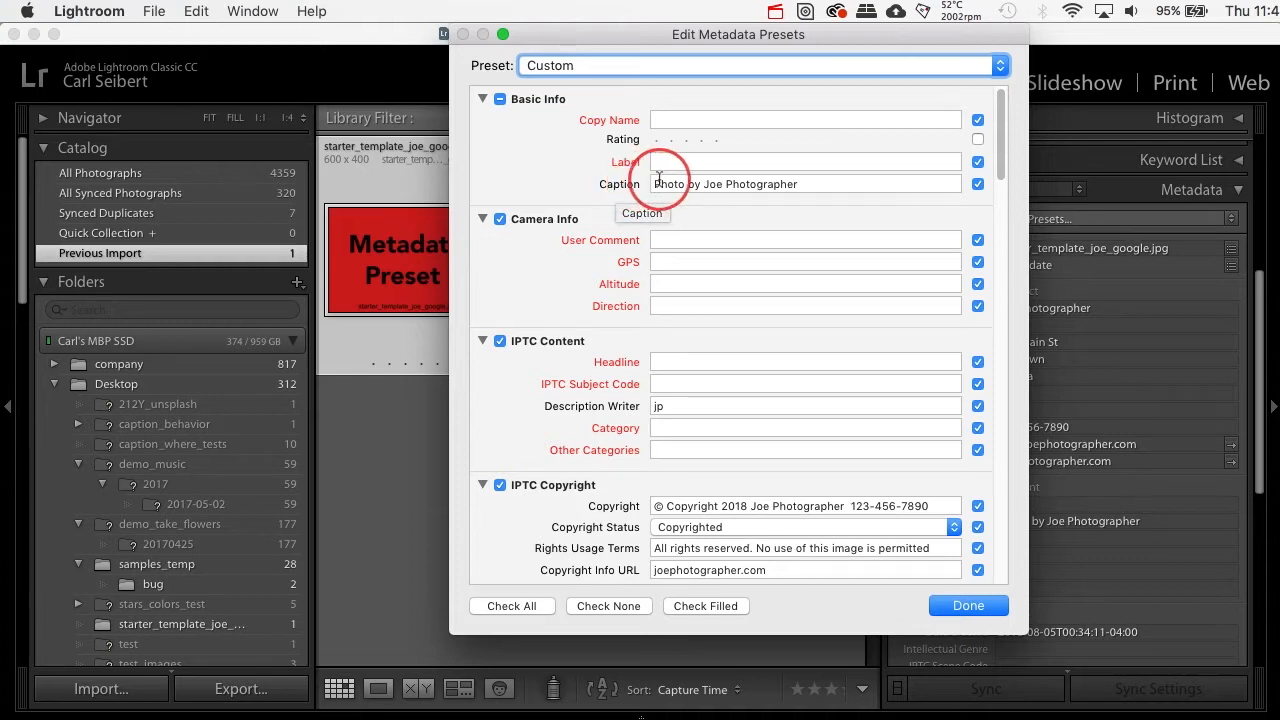
{"action": "left_click", "coordinate": [659, 180]}
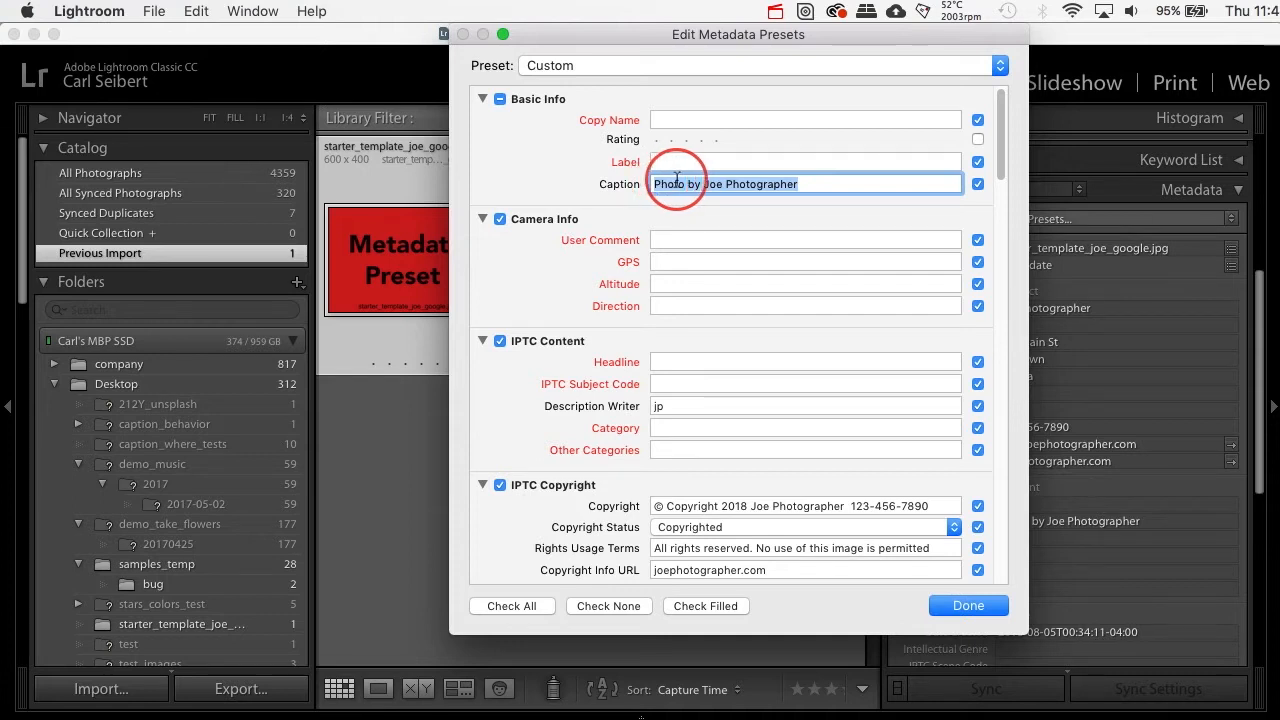
{"action": "left_click", "coordinate": [822, 186]}
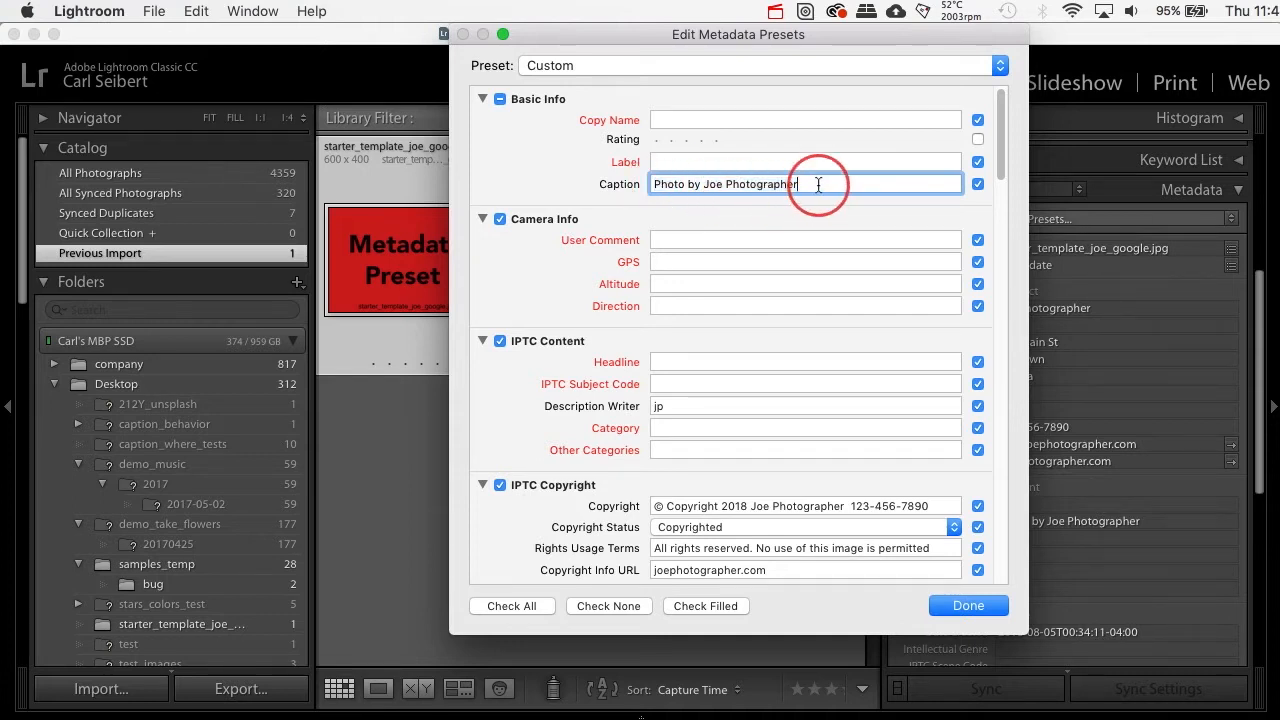
{"action": "left_click_drag", "start_coordinate": [809, 186], "coordinate": [703, 183]}
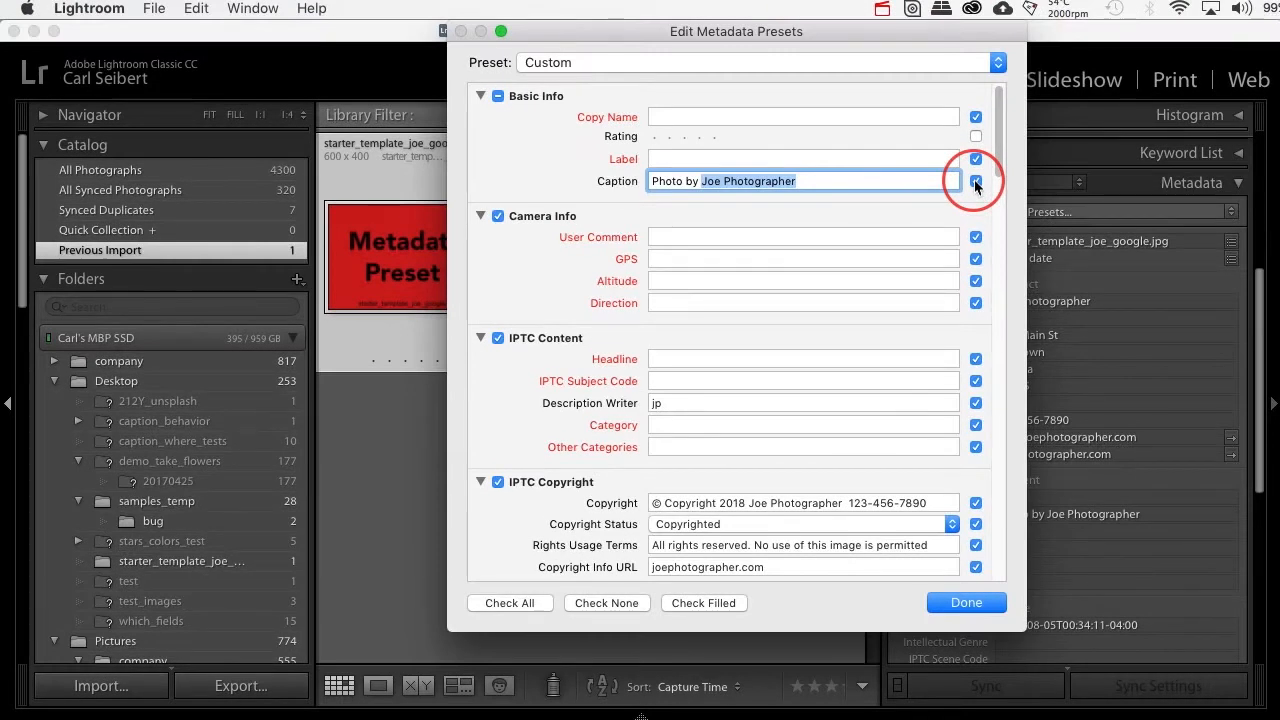
{"action": "left_click", "coordinate": [975, 182]}
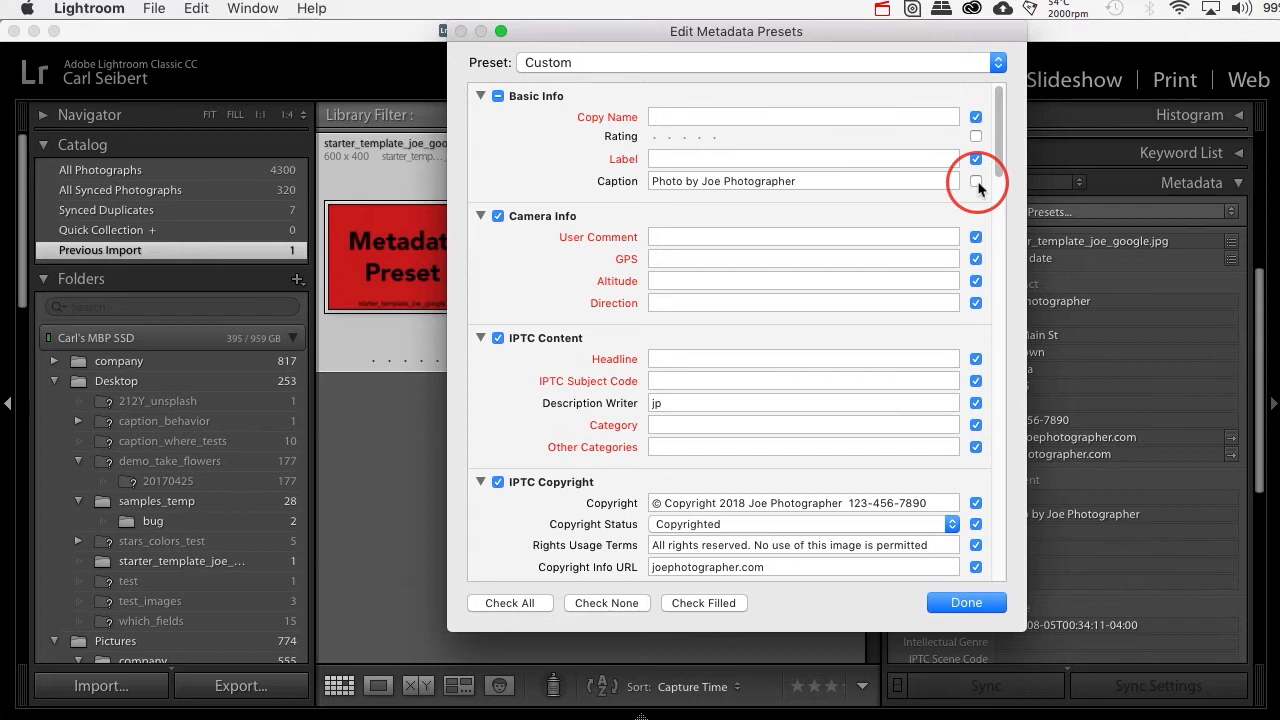
{"action": "left_click", "coordinate": [976, 181]}
Step: Exclude the whole Camera Info group from the preset and look over the IPTC copyright, creator and image fields
{"action": "left_click", "coordinate": [499, 216]}
{"action": "scroll", "coordinate": [576, 255], "scroll_direction": "down", "scroll_amount": 3}
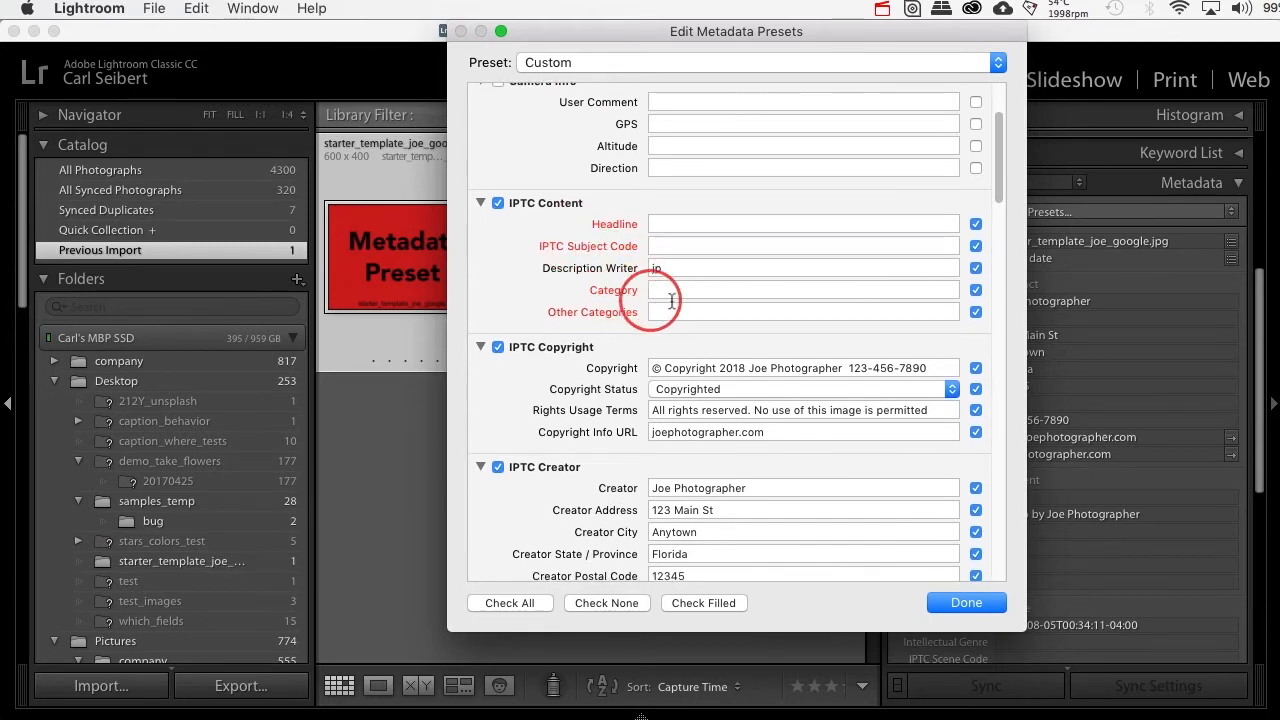
{"action": "scroll", "coordinate": [665, 295], "scroll_direction": "down", "scroll_amount": 4}
{"action": "scroll", "coordinate": [679, 300], "scroll_direction": "down", "scroll_amount": 5}
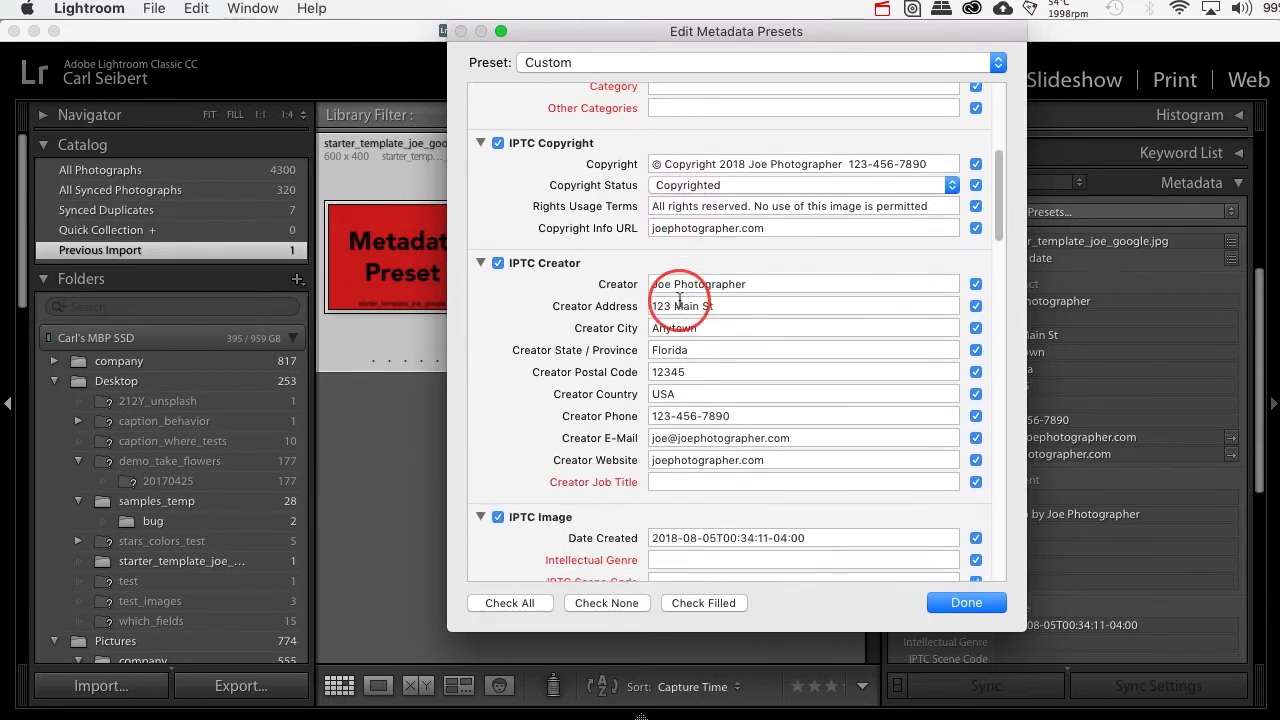
{"action": "scroll", "coordinate": [679, 300], "scroll_direction": "down", "scroll_amount": 2}
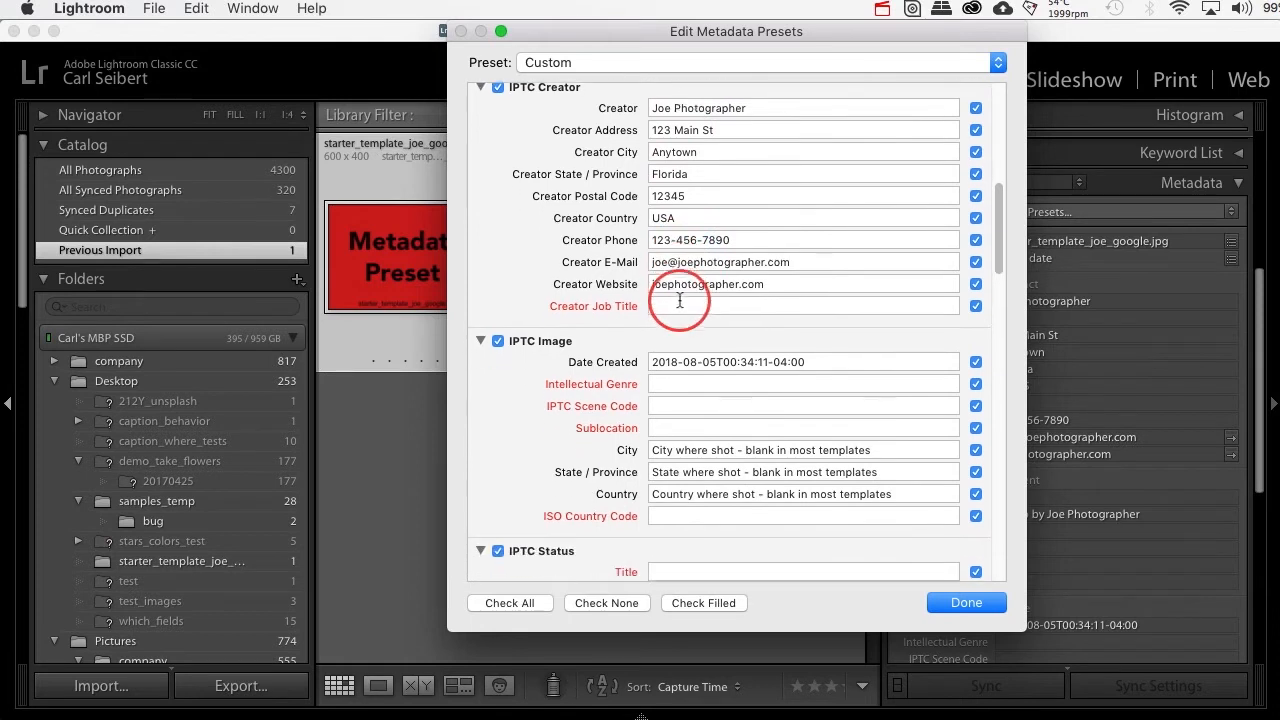
{"action": "scroll", "coordinate": [679, 300], "scroll_direction": "up", "scroll_amount": 10}
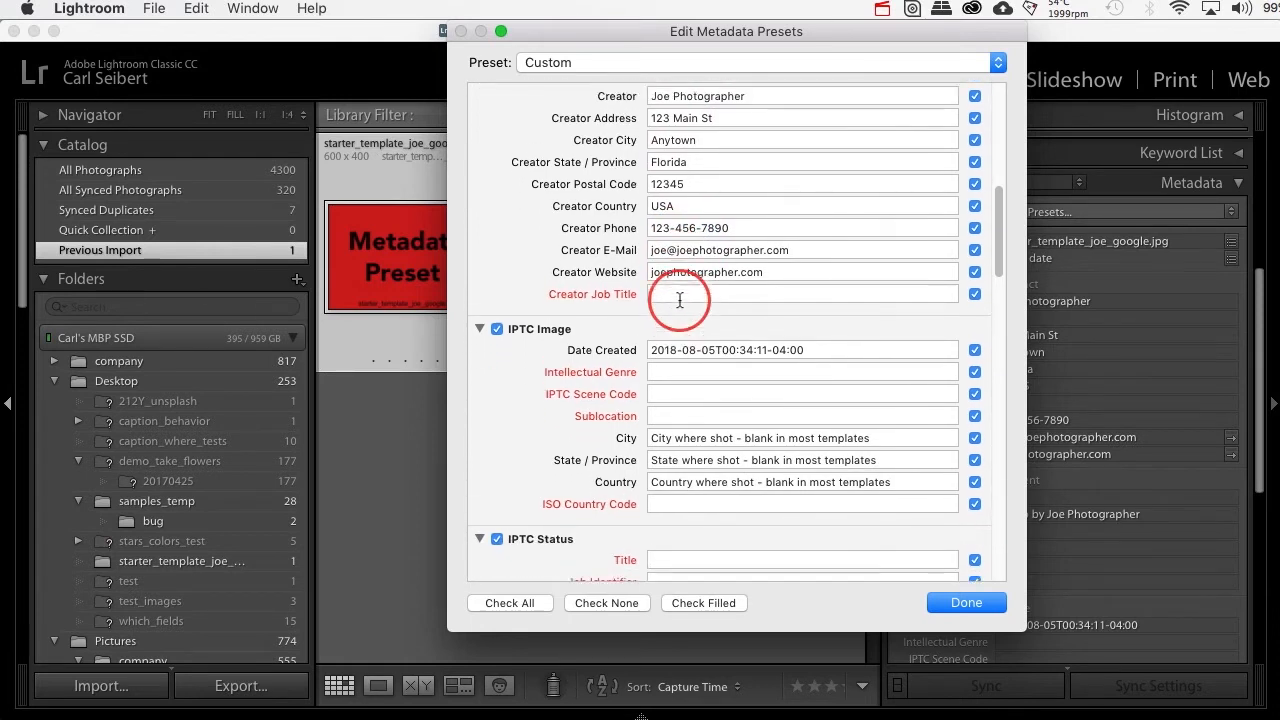
Step: Save the current settings as a new metadata preset named aa_demo_preset
{"action": "left_click", "coordinate": [998, 63]}
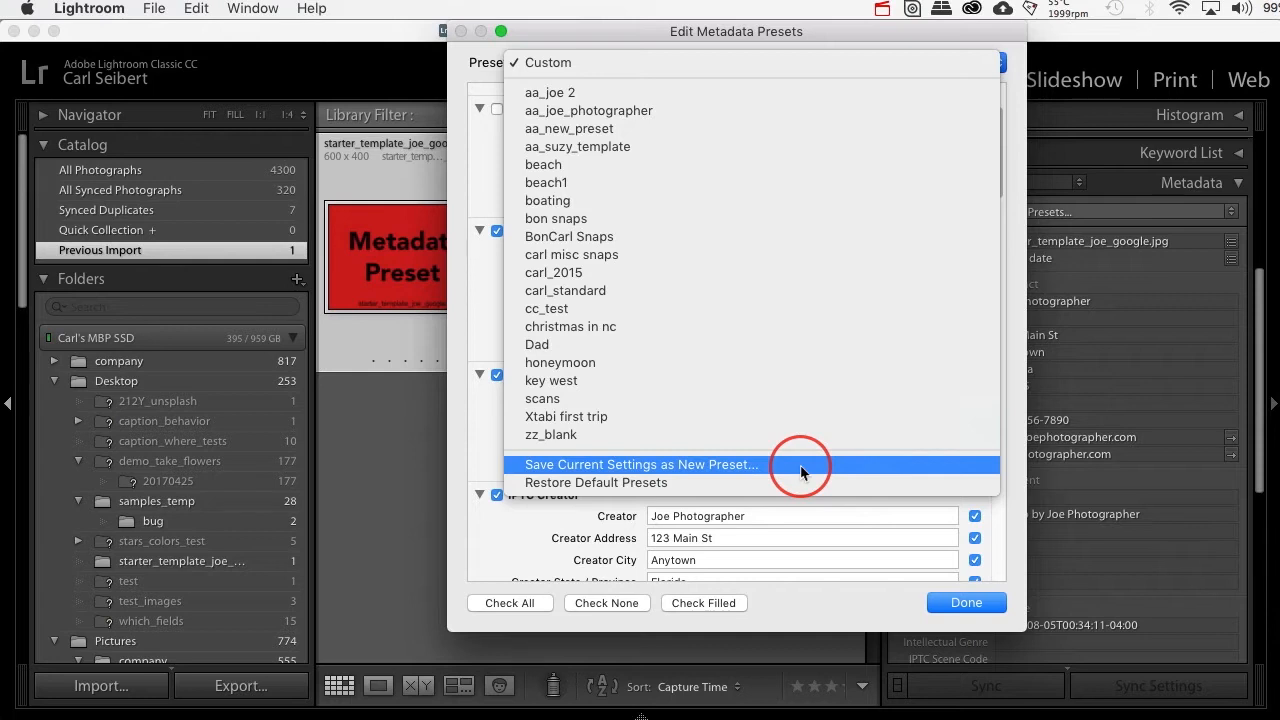
{"action": "left_click", "coordinate": [745, 466]}
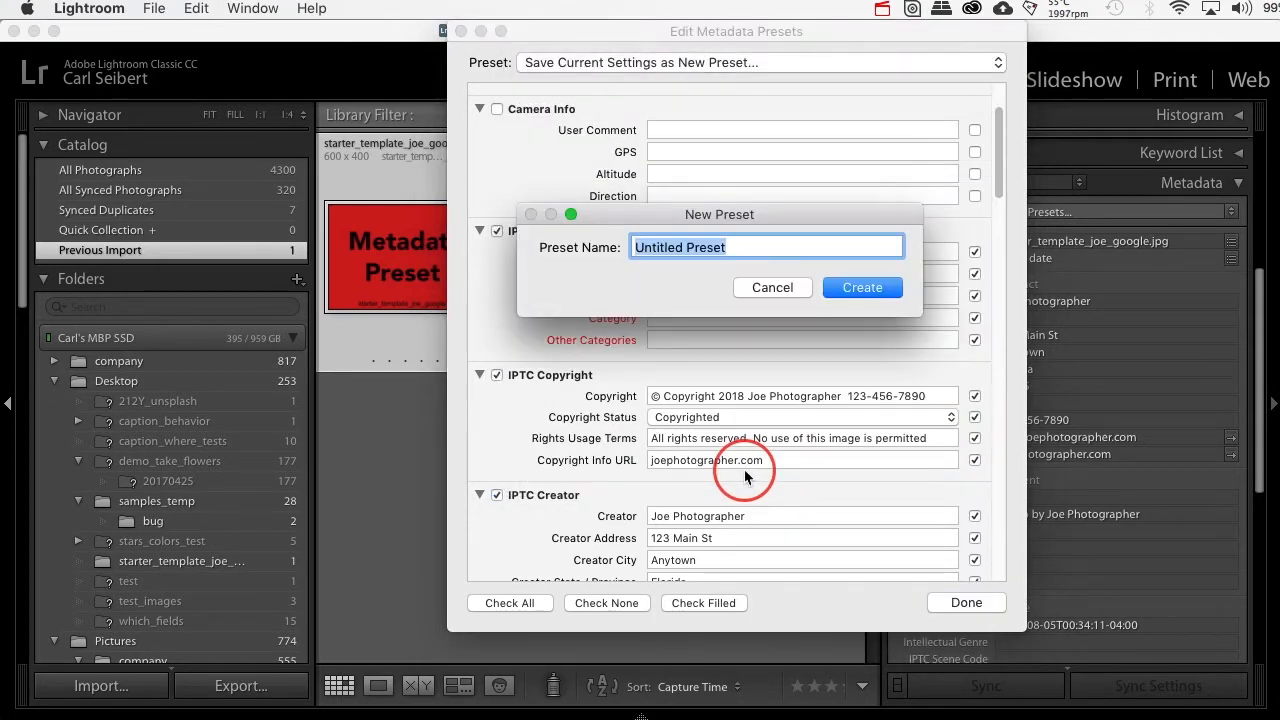
{"action": "type", "text": "aa_demo"}
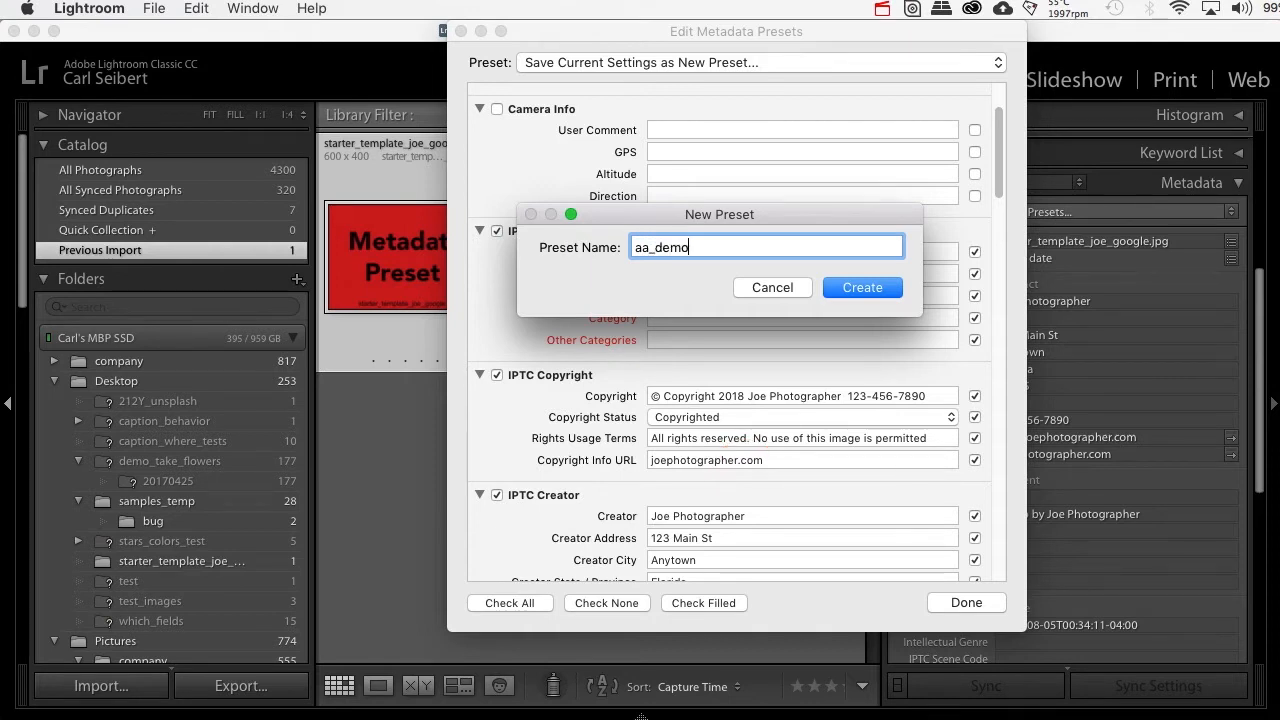
{"action": "type", "text": "_prreset"}
{"action": "key", "text": "Left"}
{"action": "key", "text": "Left"}
{"action": "key", "text": "Left"}
{"action": "key", "text": "BackSpace"}
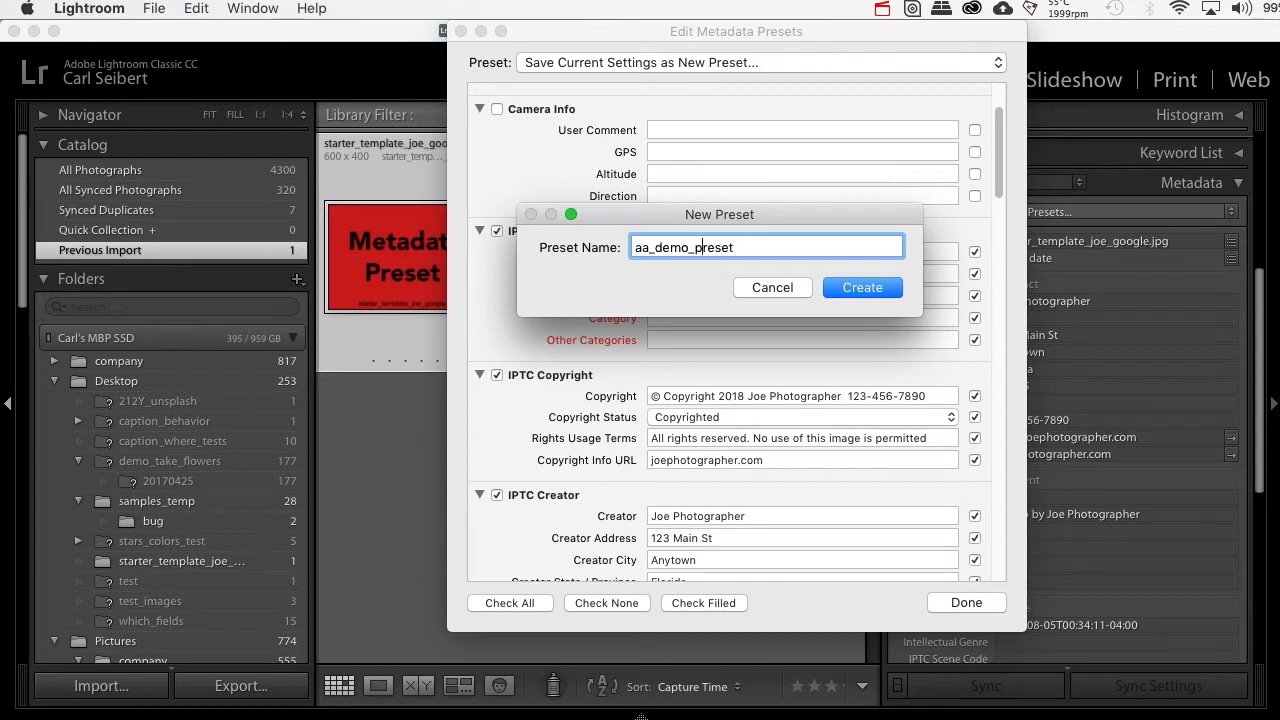
{"action": "left_click", "coordinate": [880, 291]}
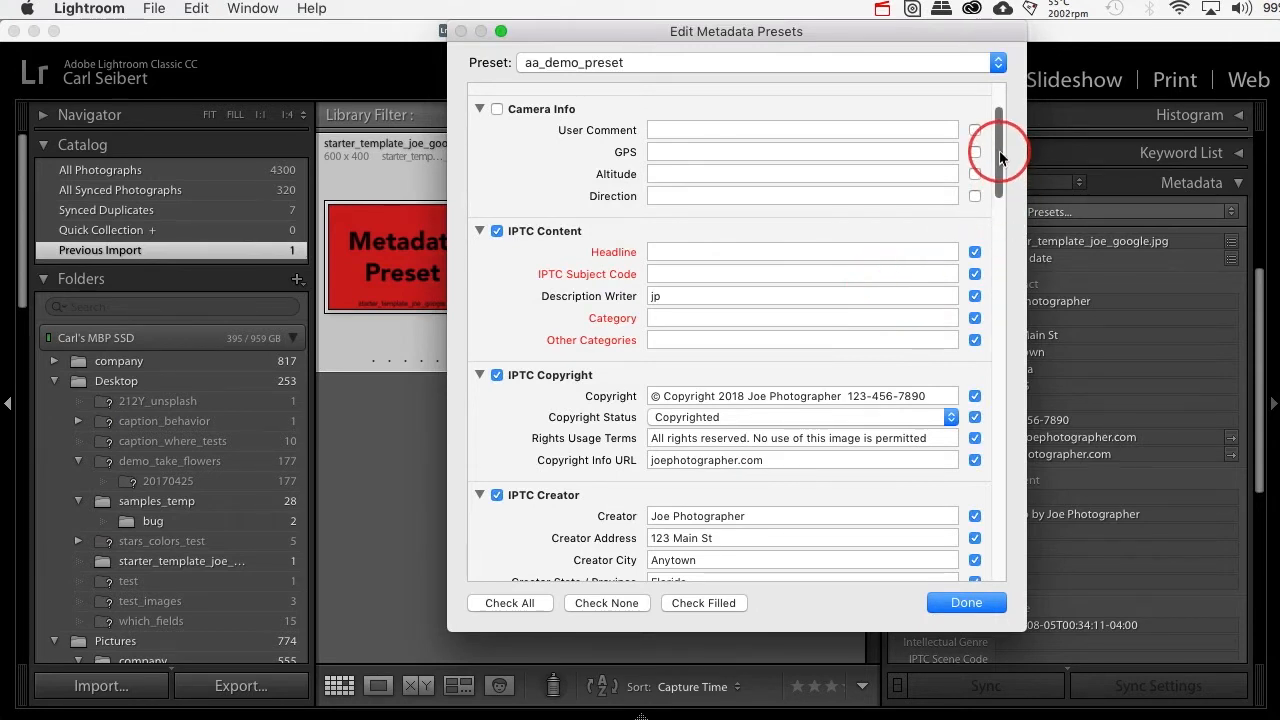
Step: Examine the preset's Creator field and the symbol, year, name and phone parts of its Copyright notice
{"action": "mouse_move", "coordinate": [1000, 157]}
{"action": "left_mouse_down"}
{"action": "mouse_move", "coordinate": [1002, 193]}
{"action": "mouse_move", "coordinate": [991, 120]}
{"action": "mouse_move", "coordinate": [993, 148]}
{"action": "left_mouse_up"}
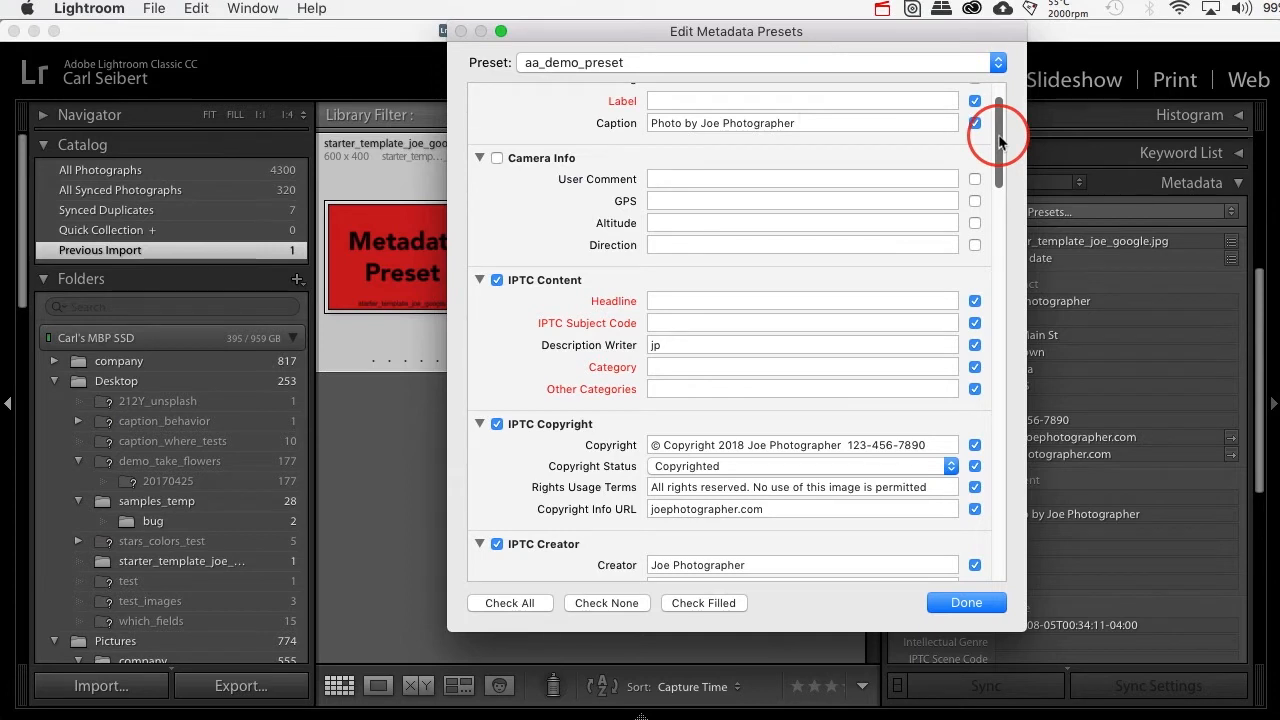
{"action": "left_click_drag", "start_coordinate": [998, 140], "coordinate": [1010, 200]}
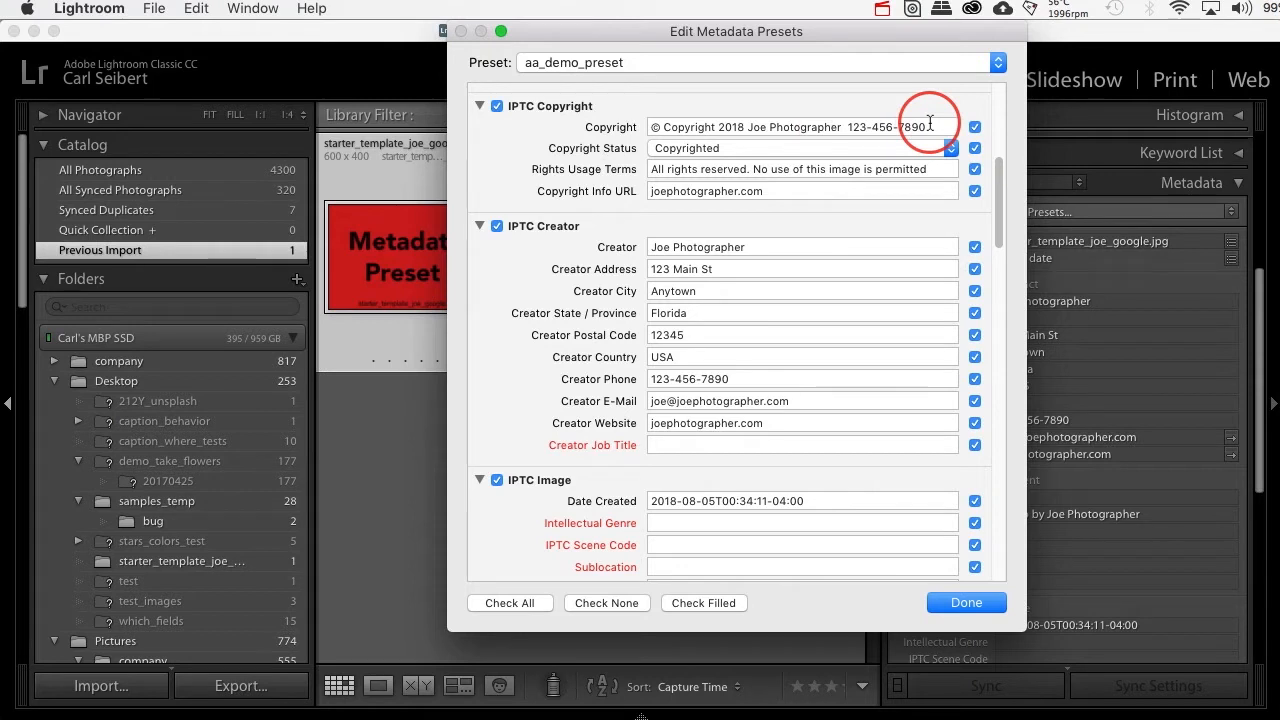
{"action": "left_click", "coordinate": [751, 246]}
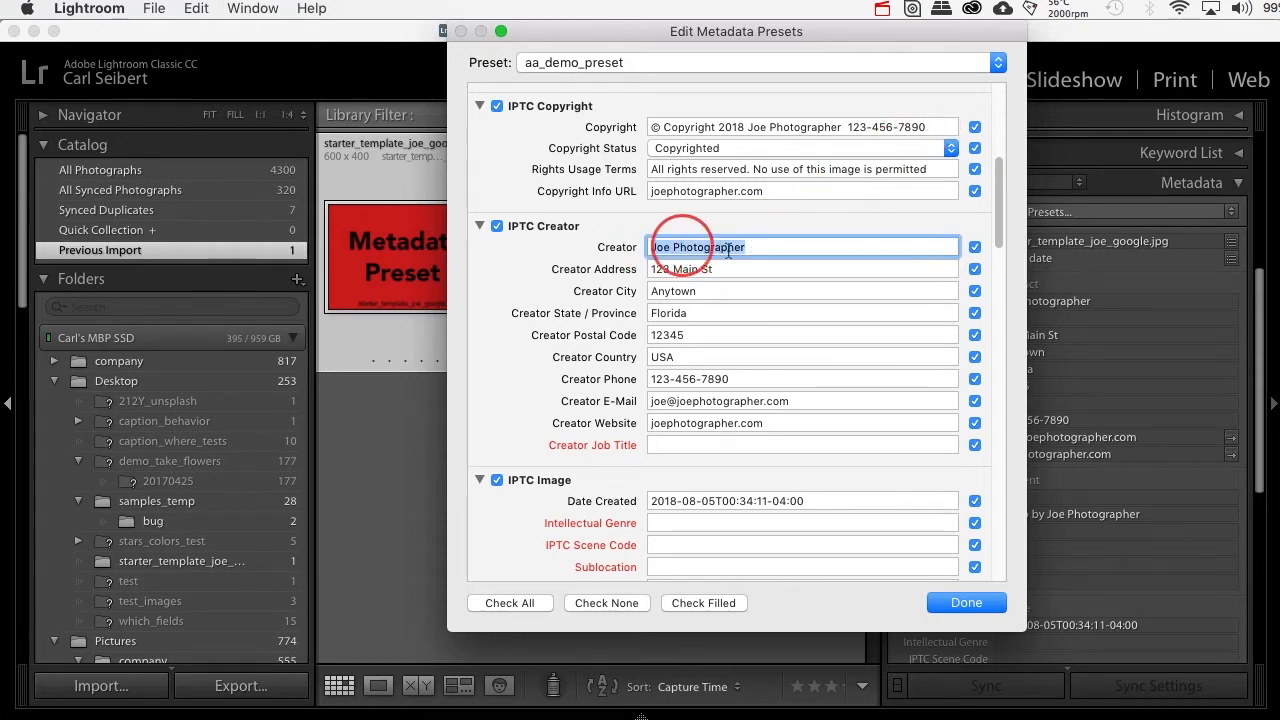
{"action": "left_click", "coordinate": [775, 248]}
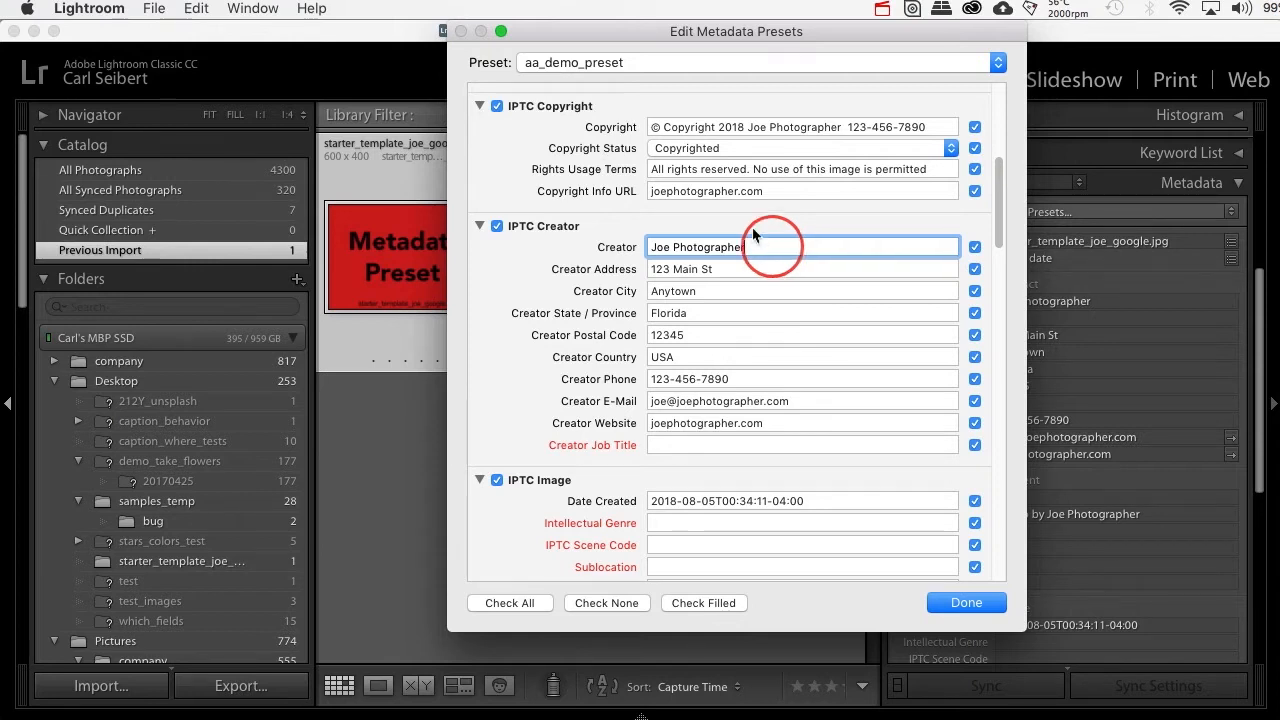
{"action": "left_click", "coordinate": [653, 127]}
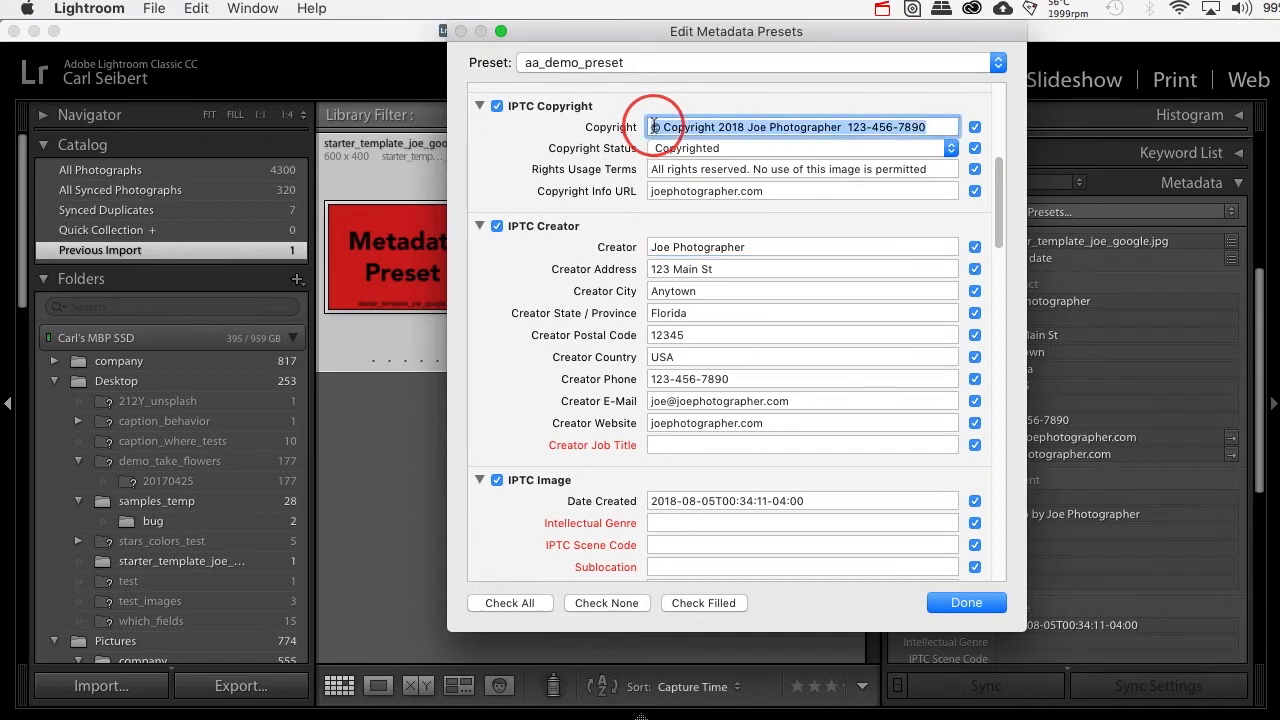
{"action": "left_click", "coordinate": [653, 127]}
{"action": "left_click_drag", "start_coordinate": [652, 127], "coordinate": [717, 127]}
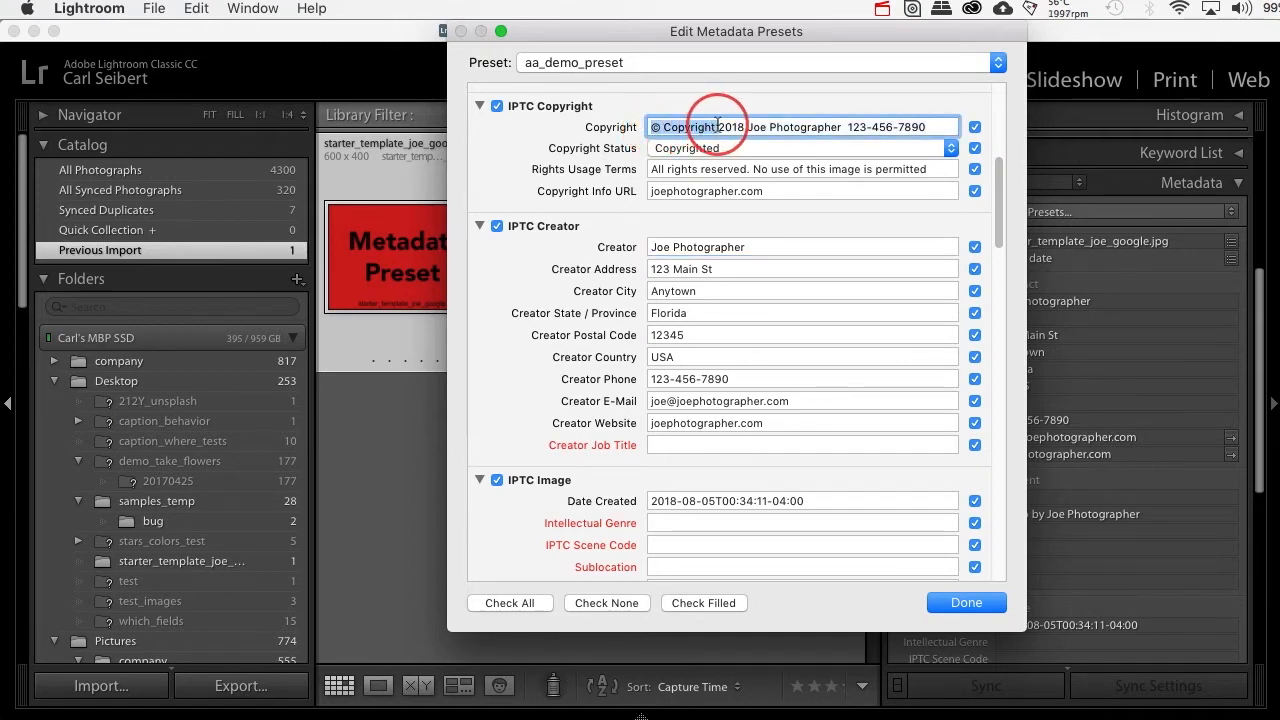
{"action": "left_click", "coordinate": [720, 127]}
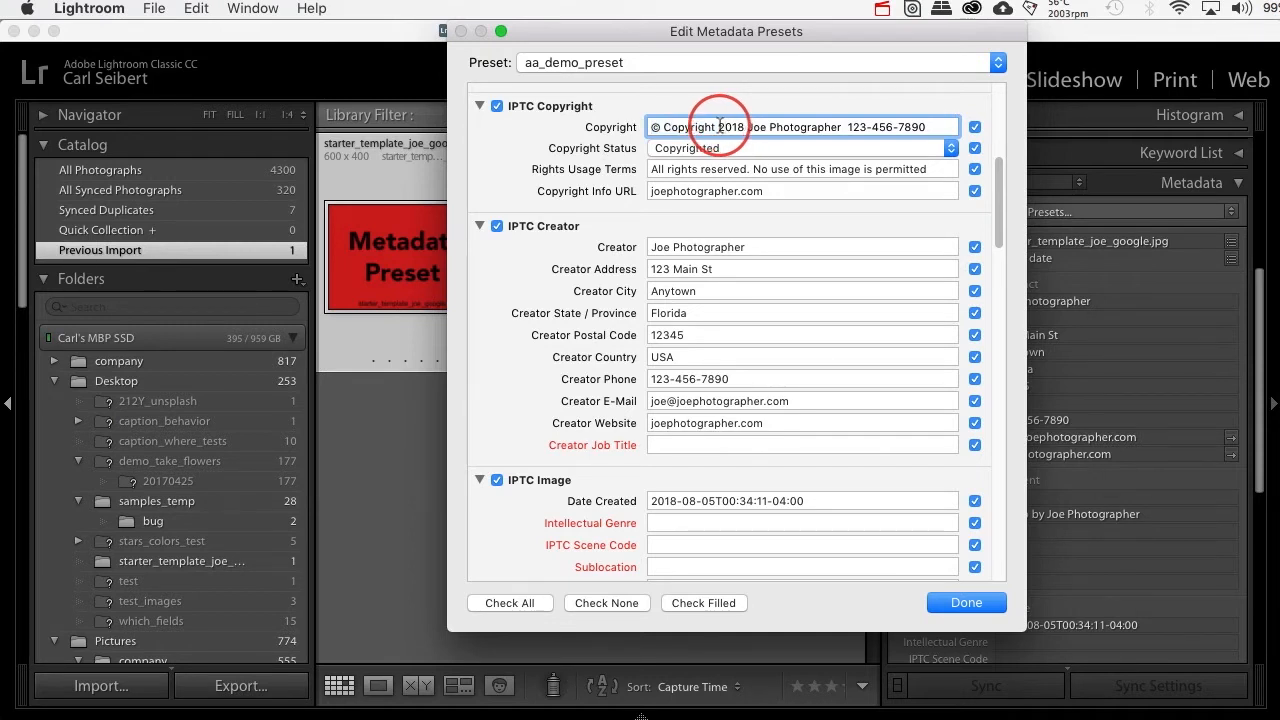
{"action": "left_click_drag", "start_coordinate": [719, 127], "coordinate": [744, 121]}
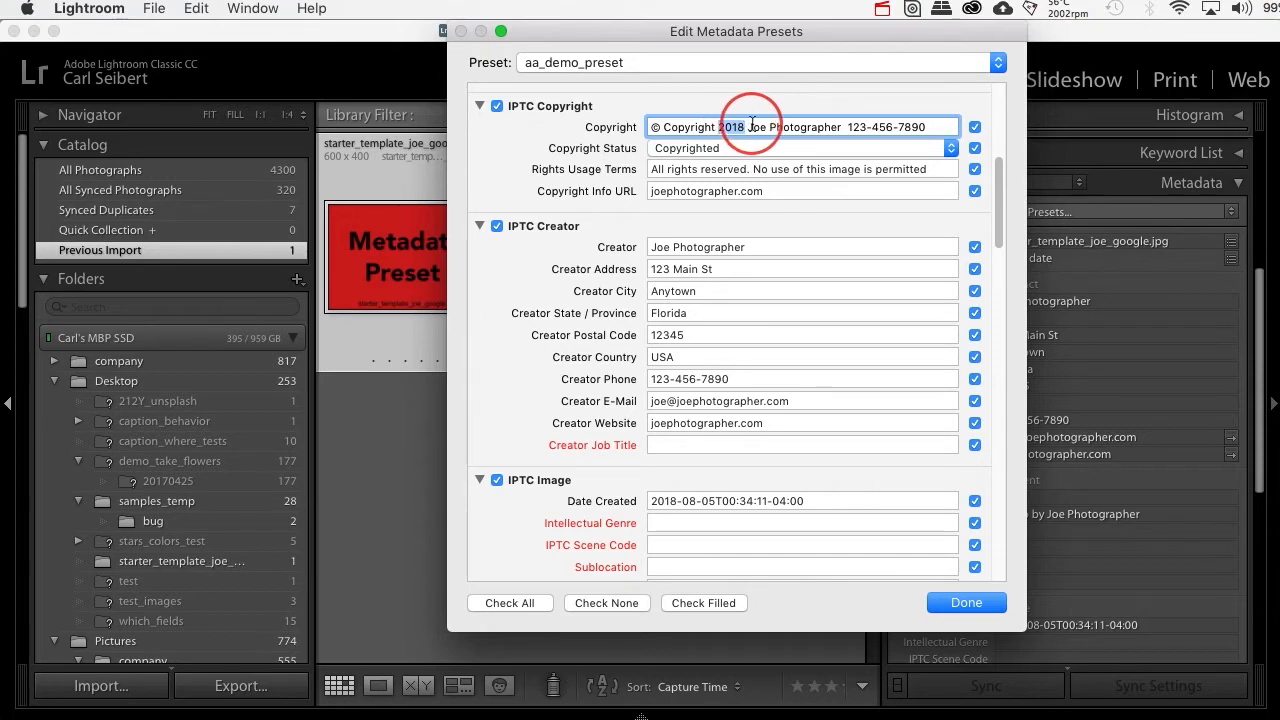
{"action": "left_click", "coordinate": [752, 126]}
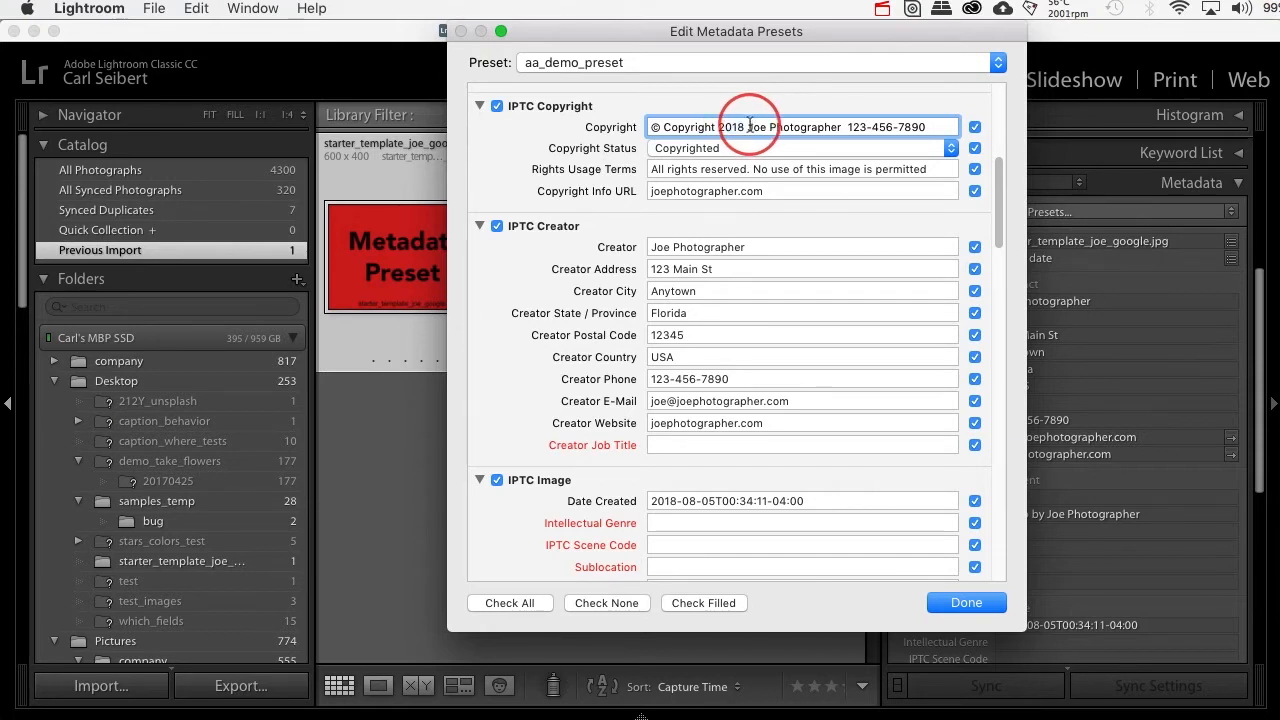
{"action": "left_click_drag", "start_coordinate": [752, 126], "coordinate": [842, 124]}
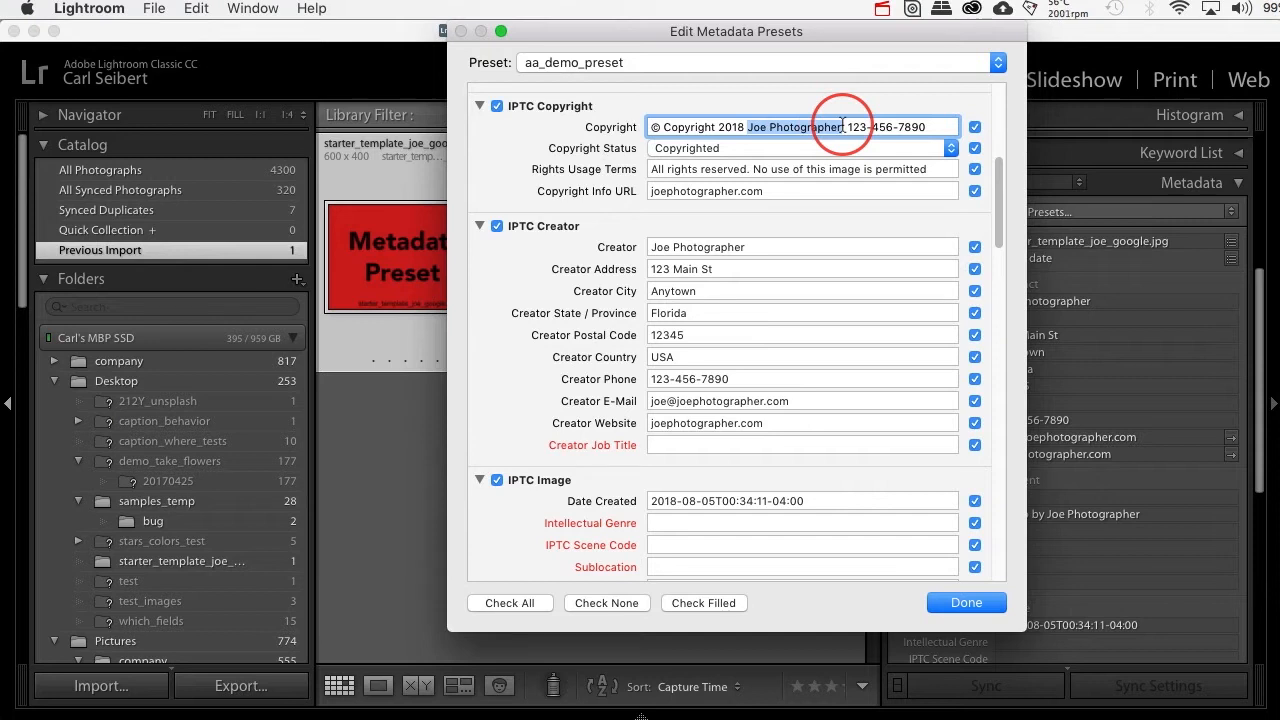
{"action": "left_click_drag", "start_coordinate": [843, 124], "coordinate": [926, 128]}
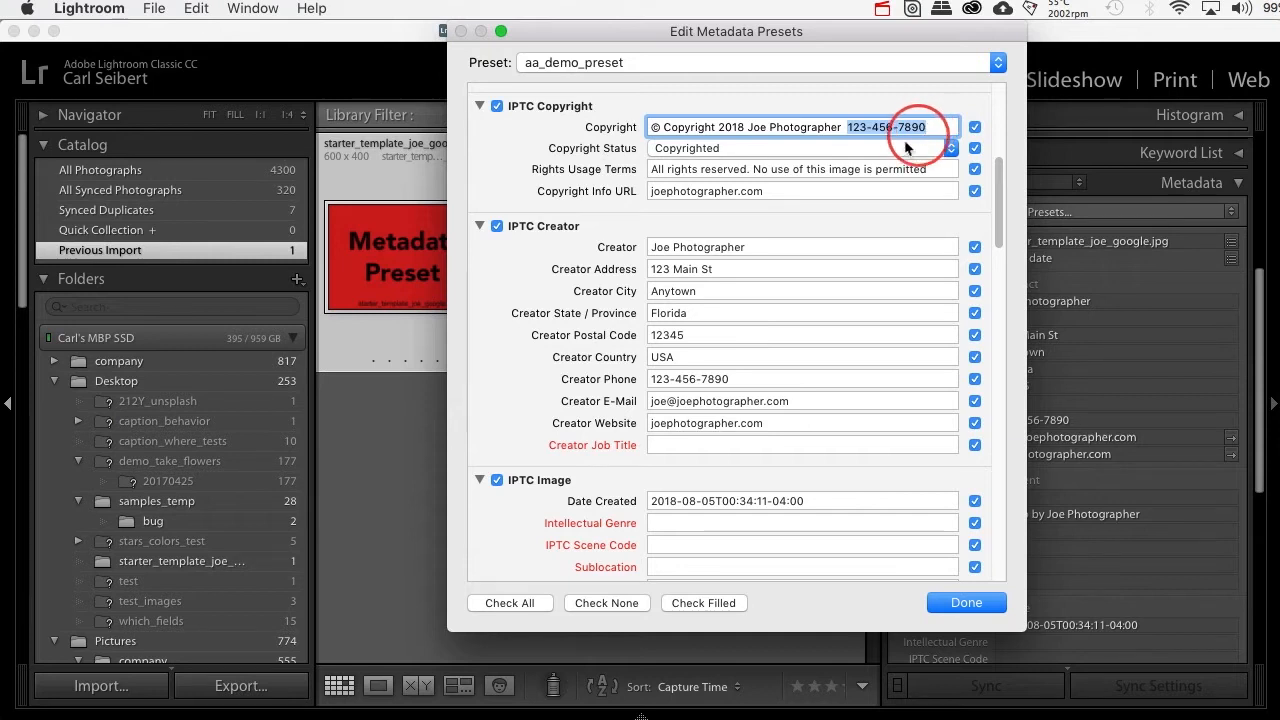
Step: Examine the preset's Rights Usage Terms, its IPTC Image location fields and the IPTC Status Credit Line
{"action": "left_click", "coordinate": [752, 170]}
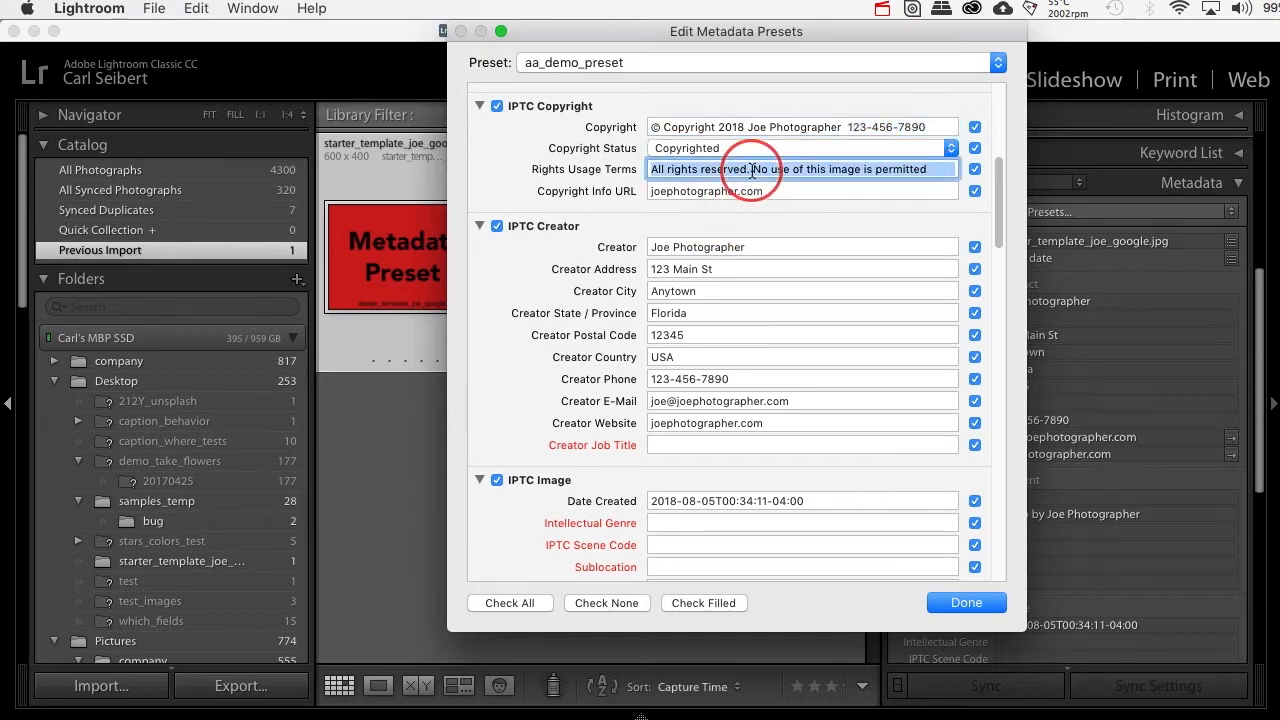
{"action": "left_click", "coordinate": [752, 170]}
{"action": "left_click_drag", "start_coordinate": [752, 170], "coordinate": [636, 172]}
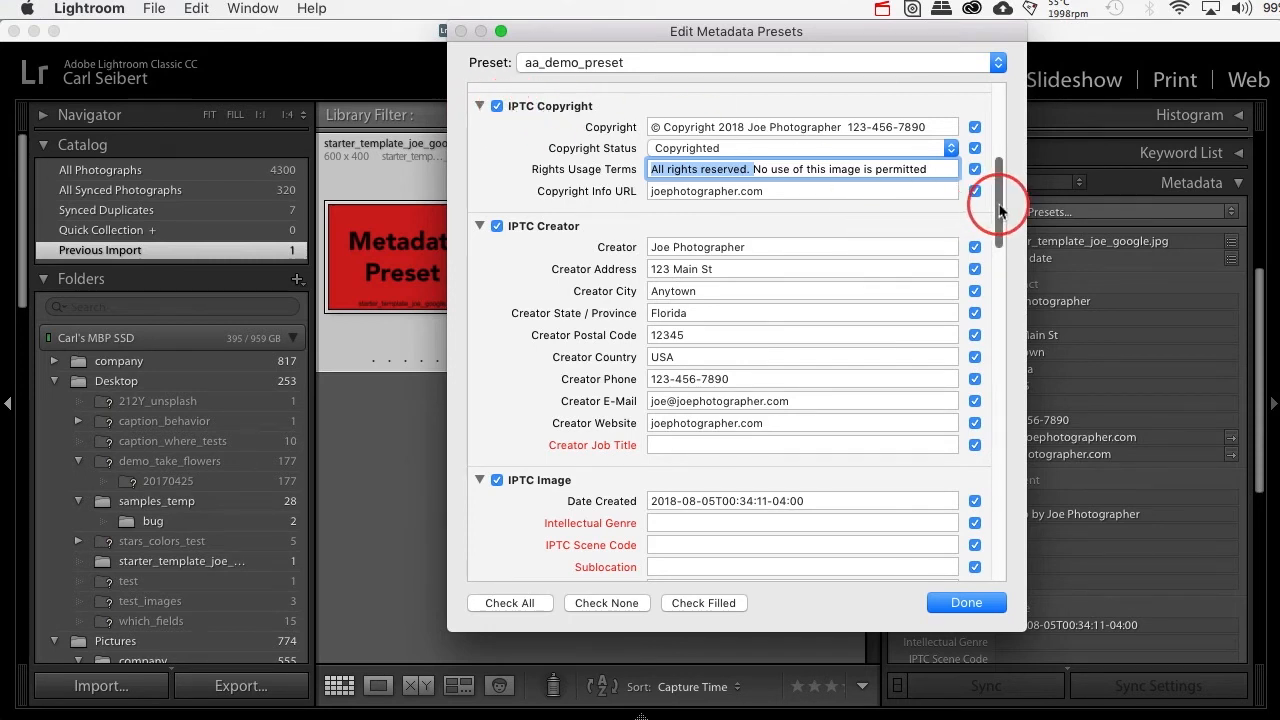
{"action": "left_click_drag", "start_coordinate": [999, 210], "coordinate": [1012, 301]}
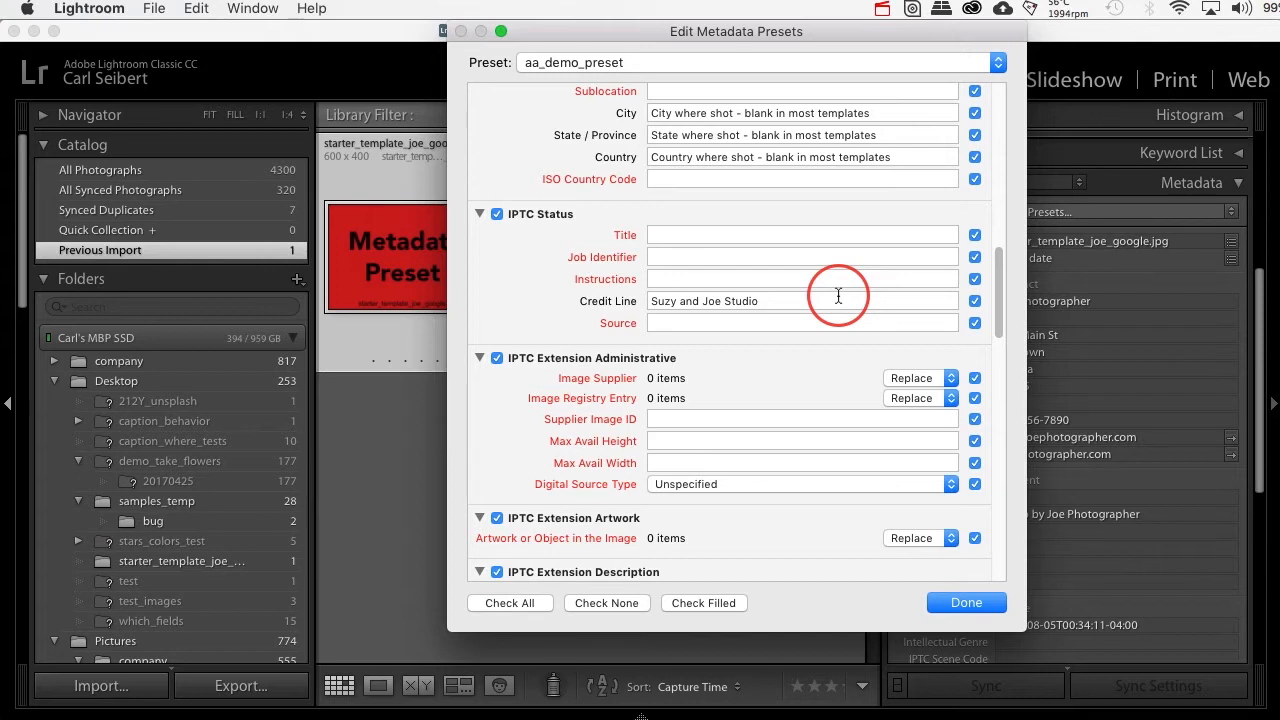
{"action": "scroll", "coordinate": [838, 296], "scroll_direction": "up", "scroll_amount": 10}
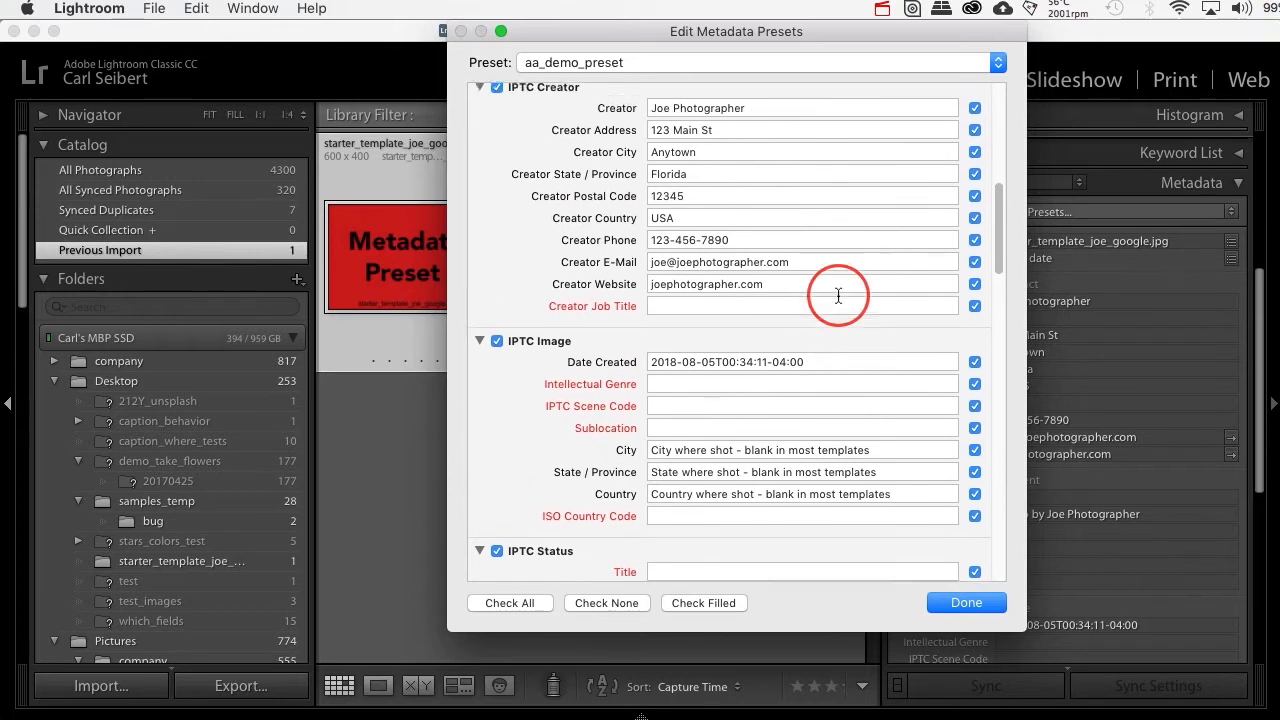
Step: Examine the preset's IPTC Creator contact fields, IPTC Status fields and IPTC Copyright fields
{"action": "scroll", "coordinate": [838, 296], "scroll_direction": "up", "scroll_amount": 5}
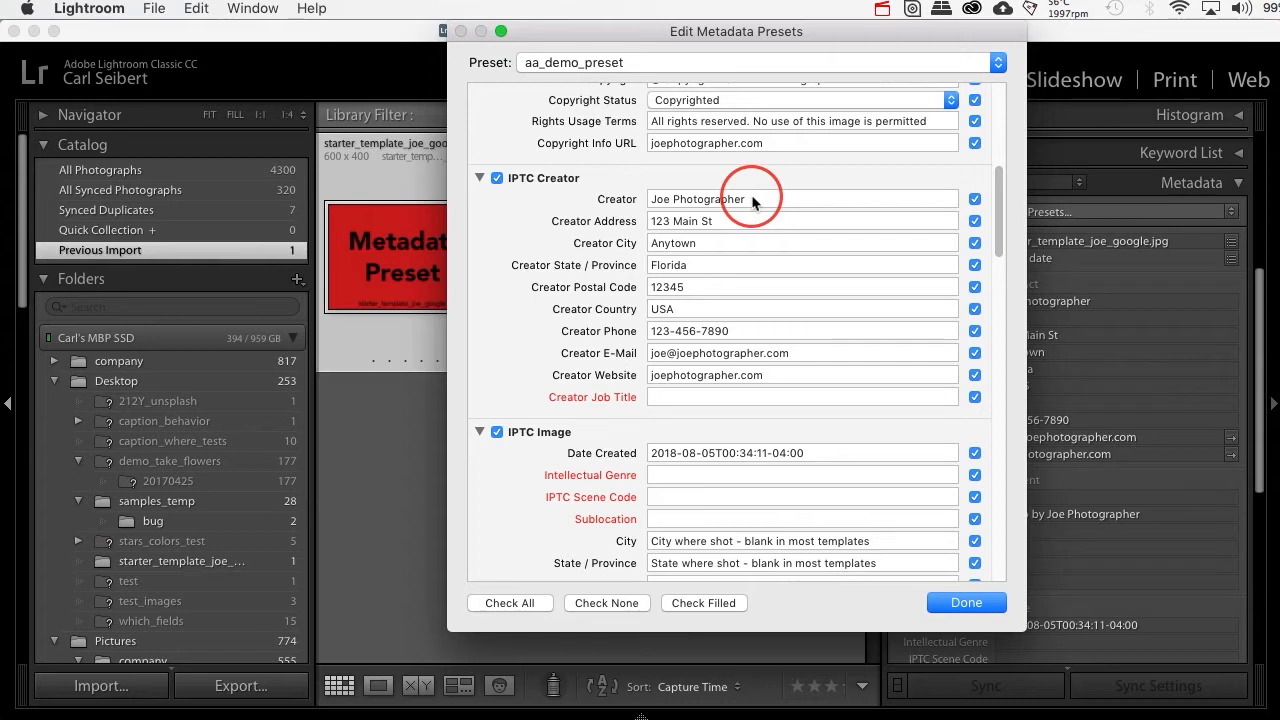
{"action": "scroll", "coordinate": [752, 202], "scroll_direction": "down", "scroll_amount": 10}
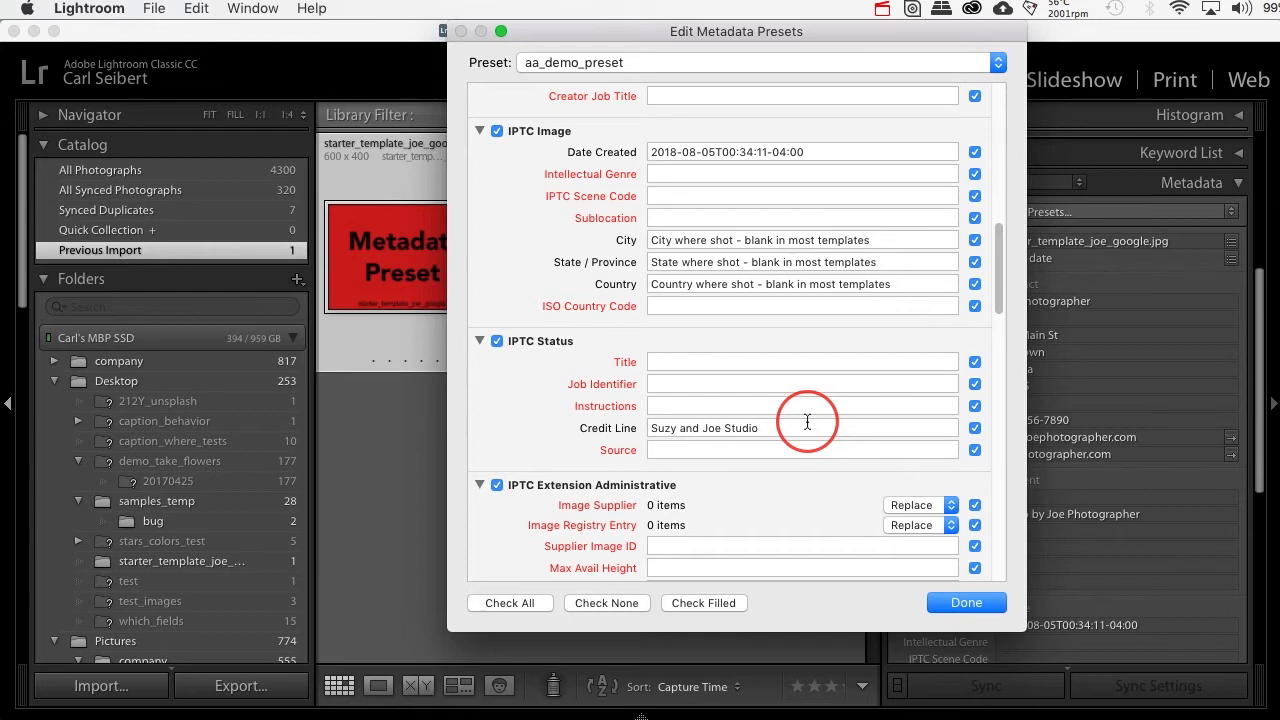
{"action": "left_click_drag", "start_coordinate": [1000, 294], "coordinate": [1001, 224]}
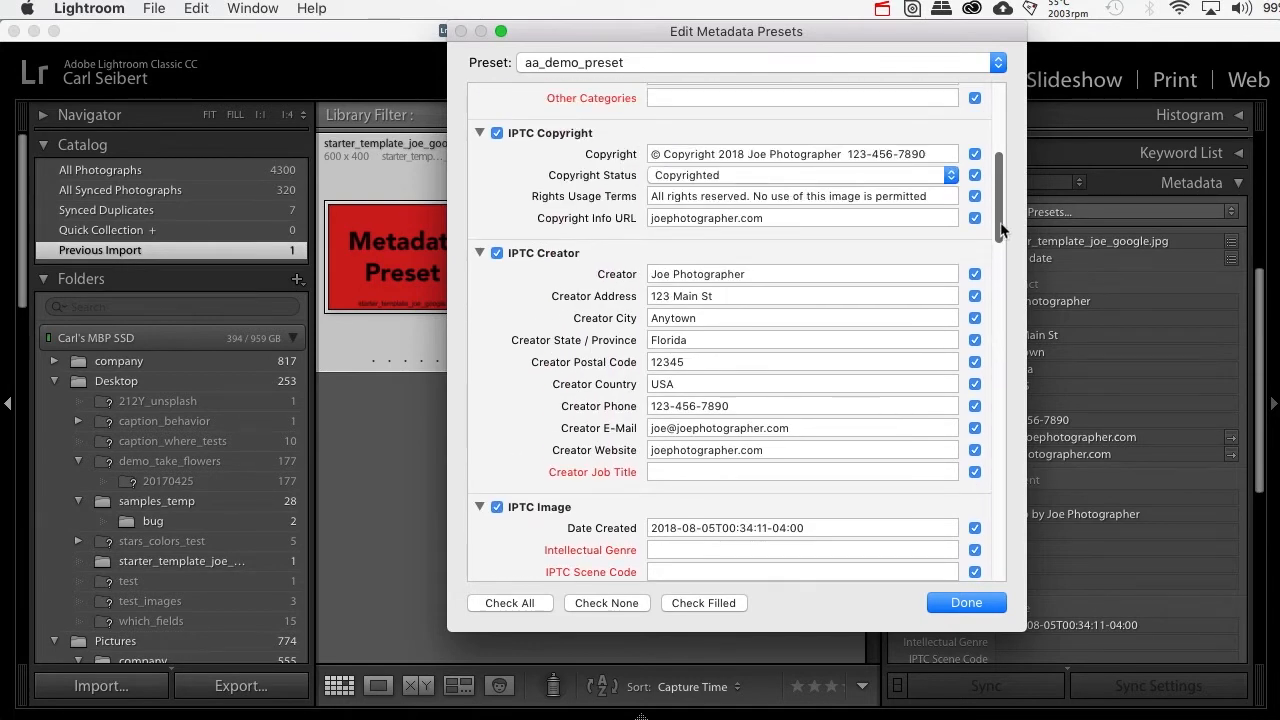
{"action": "left_click", "coordinate": [726, 333]}
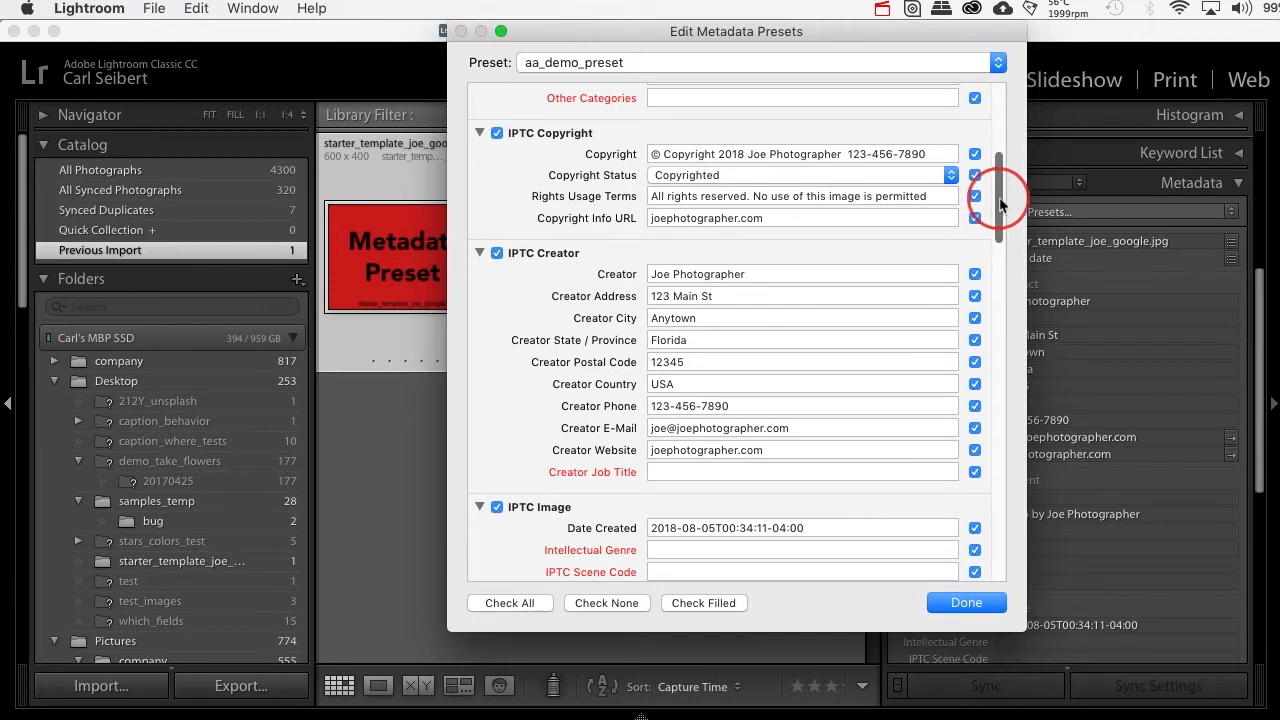
Step: Check the City, State / Province and Country fields under IPTC Image and close the preset editor
{"action": "mouse_move", "coordinate": [1000, 205]}
{"action": "left_mouse_down"}
{"action": "mouse_move", "coordinate": [997, 125]}
{"action": "mouse_move", "coordinate": [1004, 228]}
{"action": "left_mouse_up"}
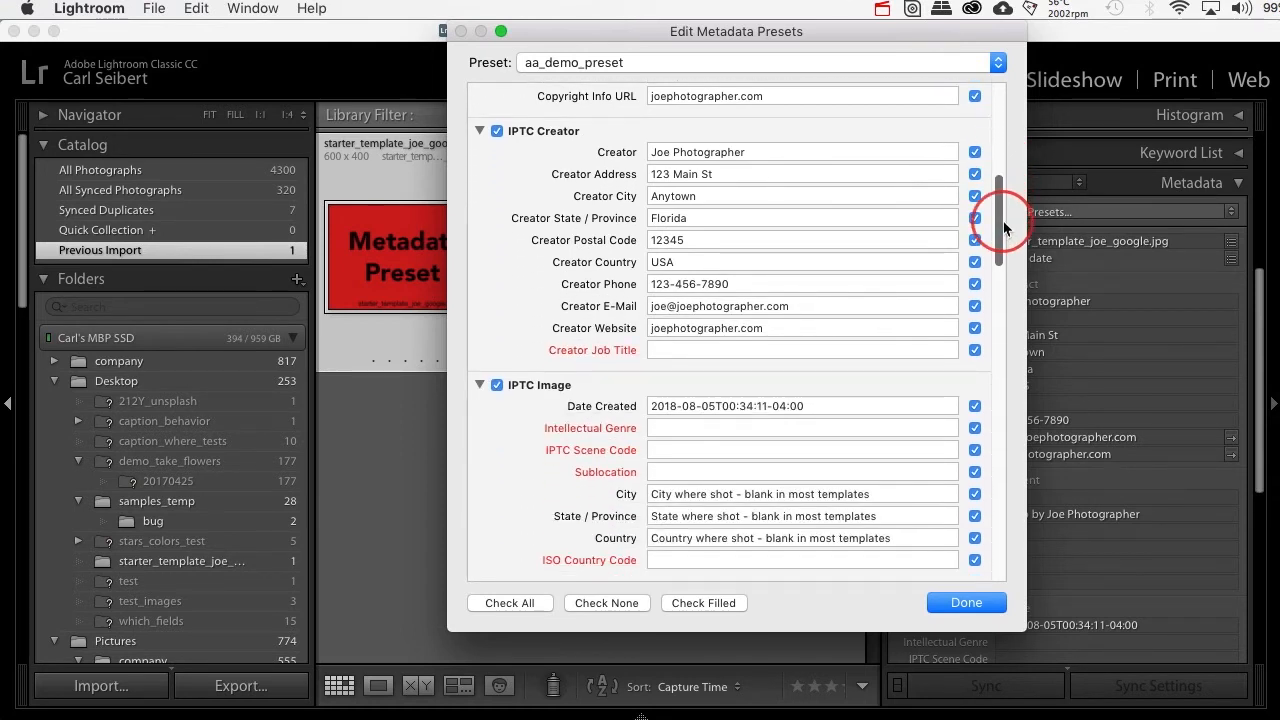
{"action": "left_click", "coordinate": [895, 540]}
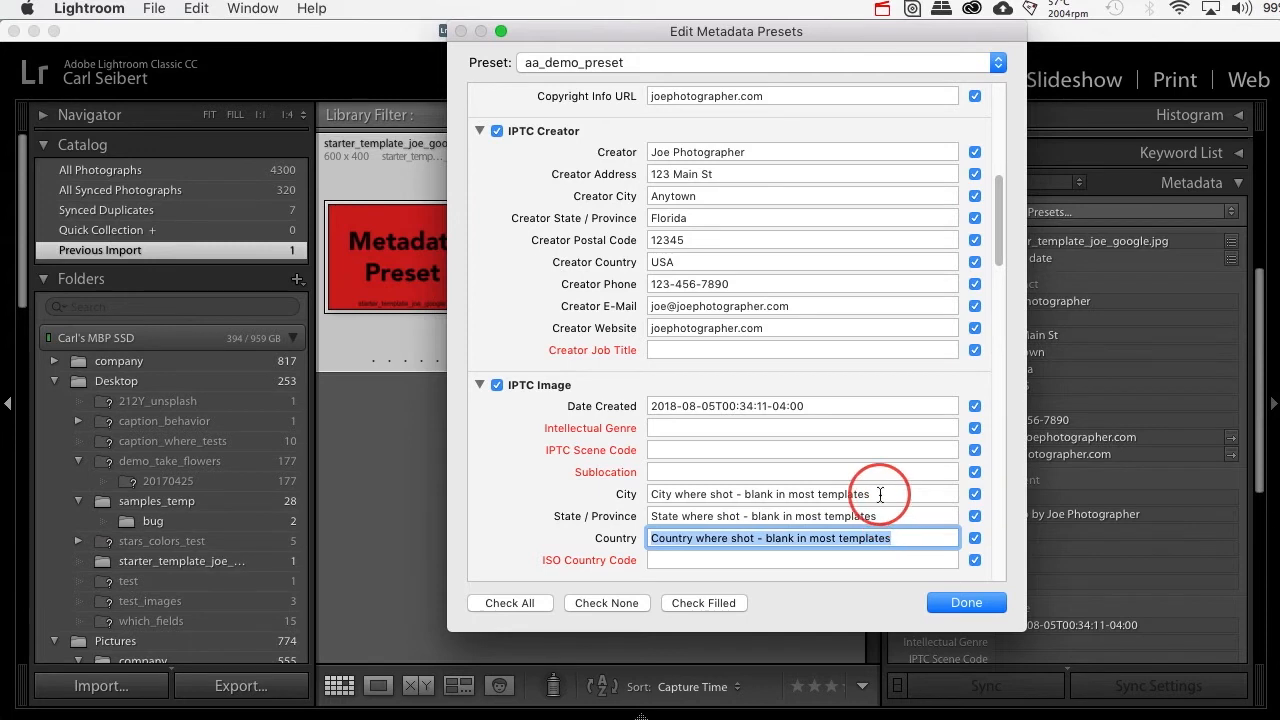
{"action": "left_click", "coordinate": [880, 494]}
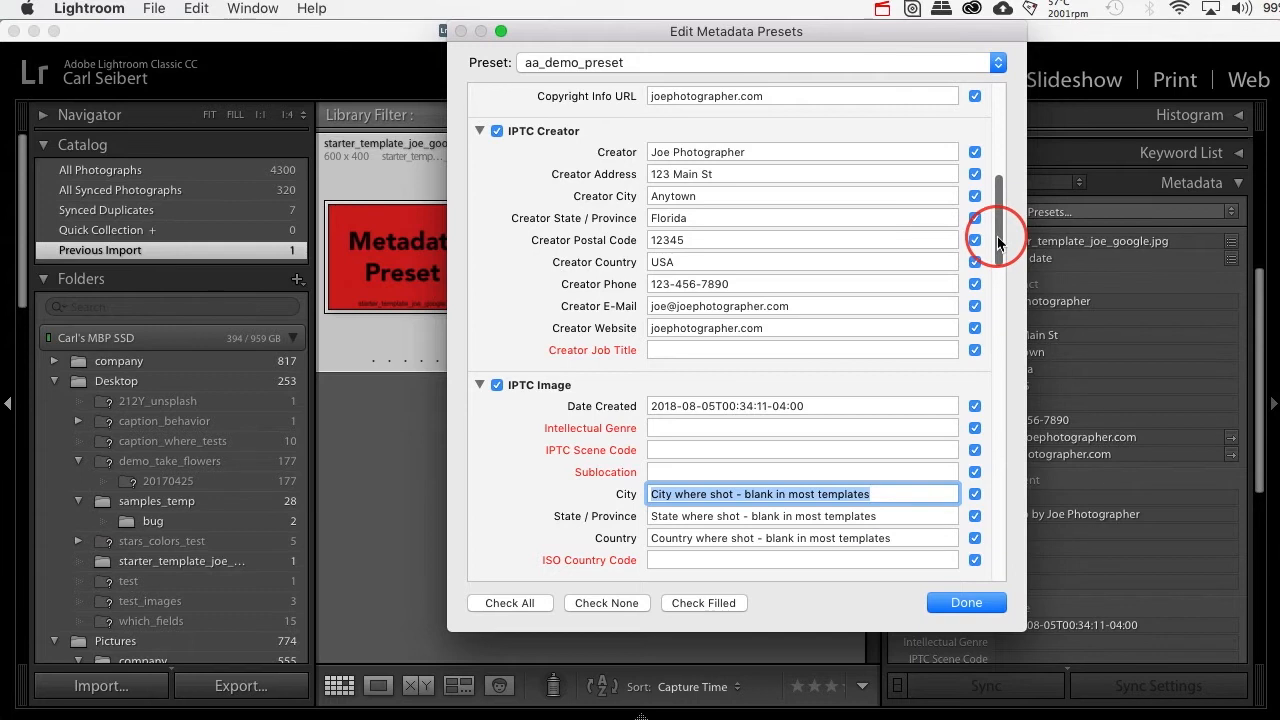
{"action": "left_click", "coordinate": [953, 604]}
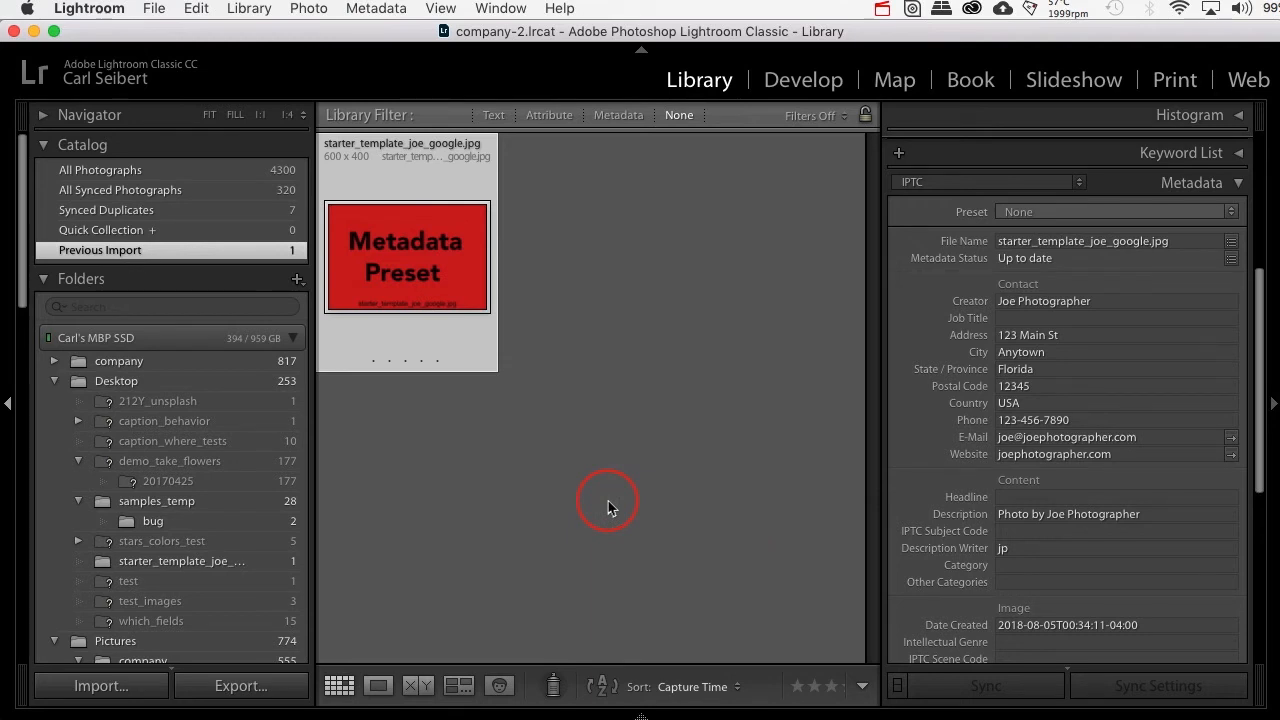
Step: Start a photo import with the holga001 folder inside DCIM on the NO NAME card as the source
{"action": "left_click", "coordinate": [126, 686]}
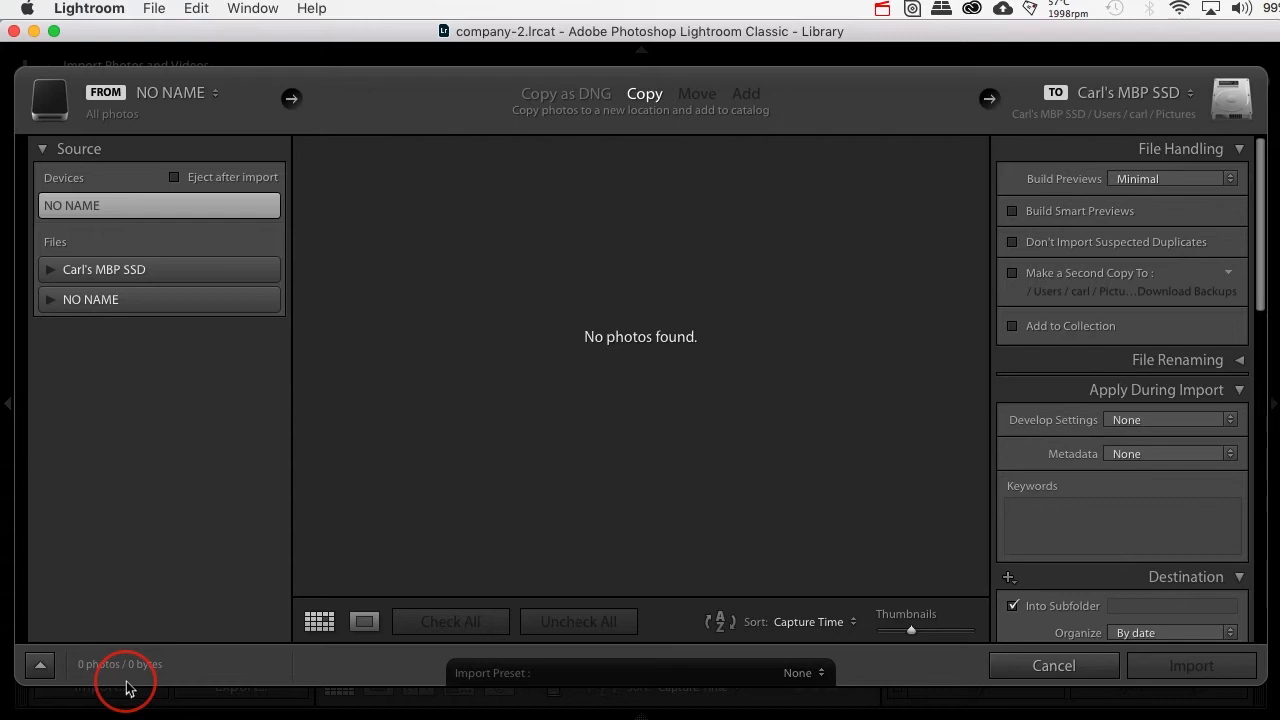
{"action": "left_click", "coordinate": [52, 302]}
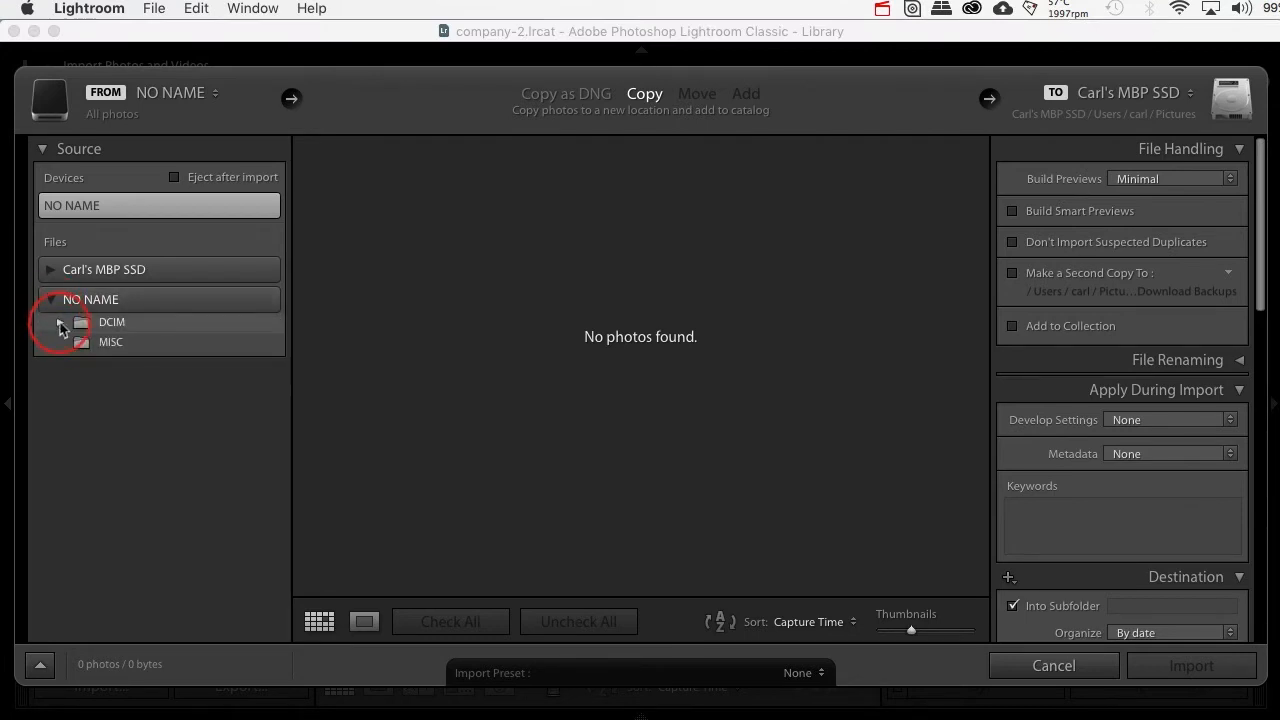
{"action": "left_click", "coordinate": [60, 324]}
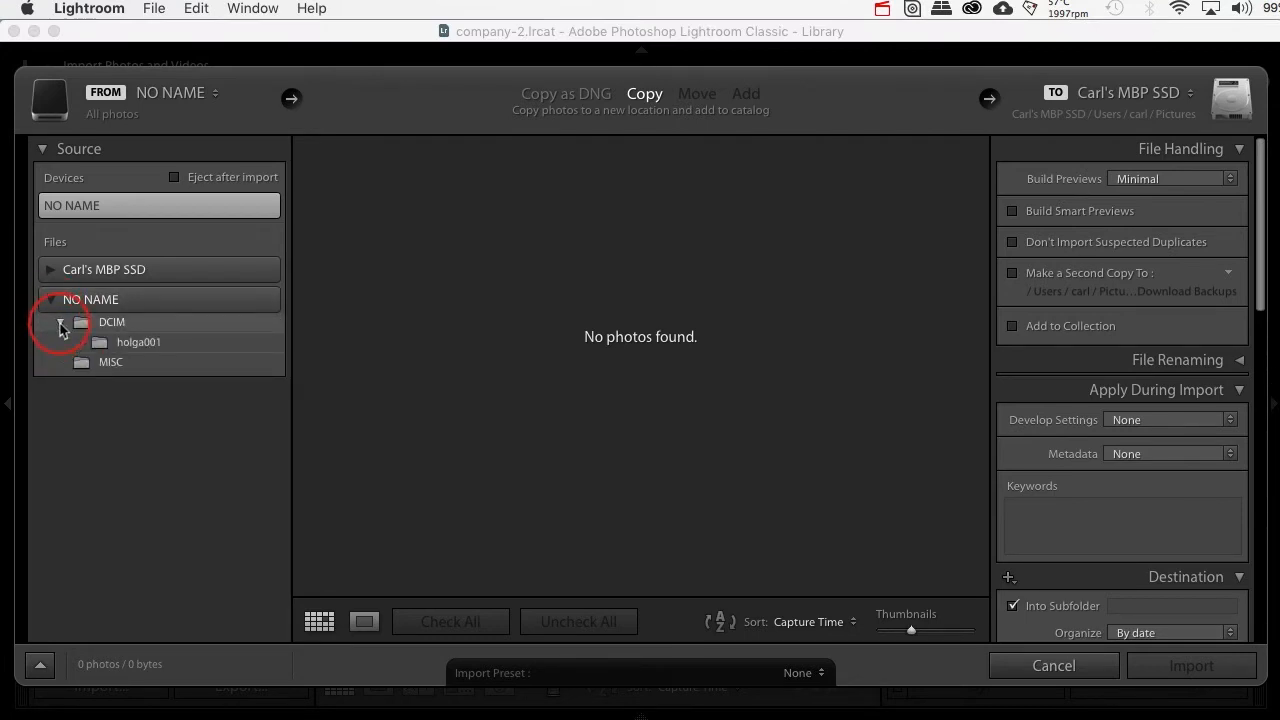
{"action": "left_click", "coordinate": [97, 345]}
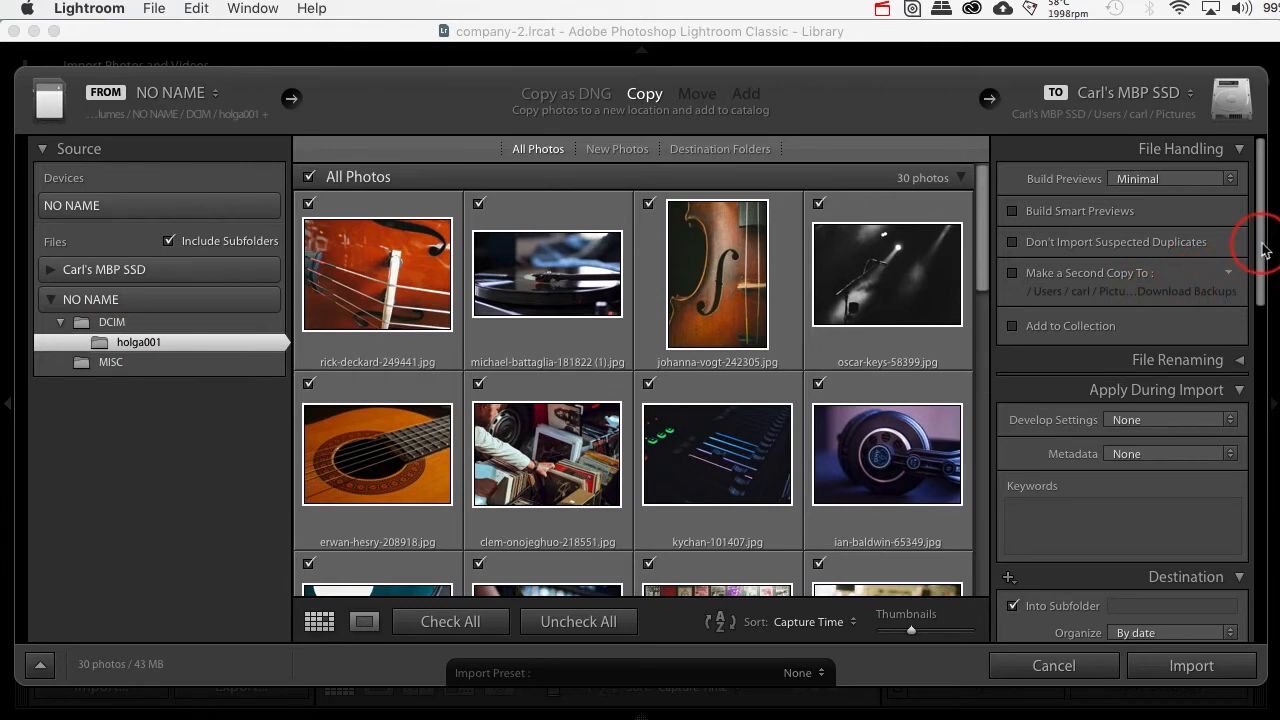
Step: Set aa_demo_preset as the metadata preset to apply during import
{"action": "left_click_drag", "start_coordinate": [1265, 250], "coordinate": [1268, 292]}
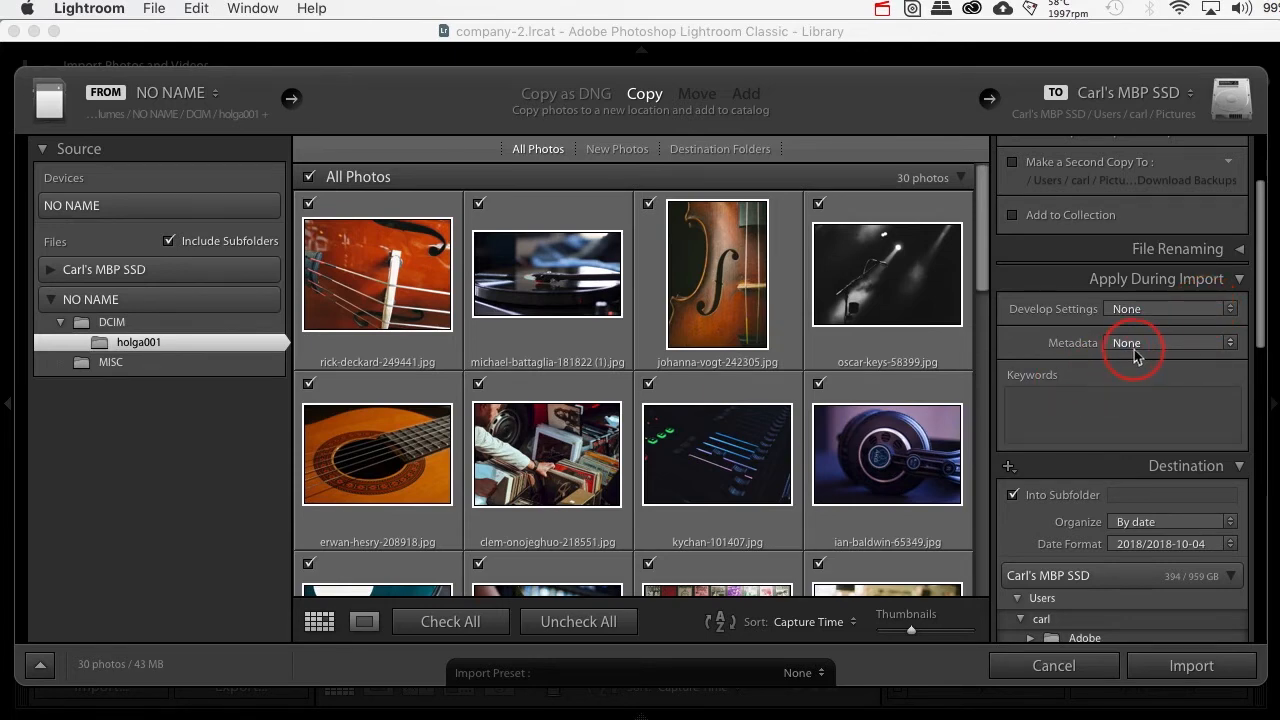
{"action": "left_click", "coordinate": [1233, 345]}
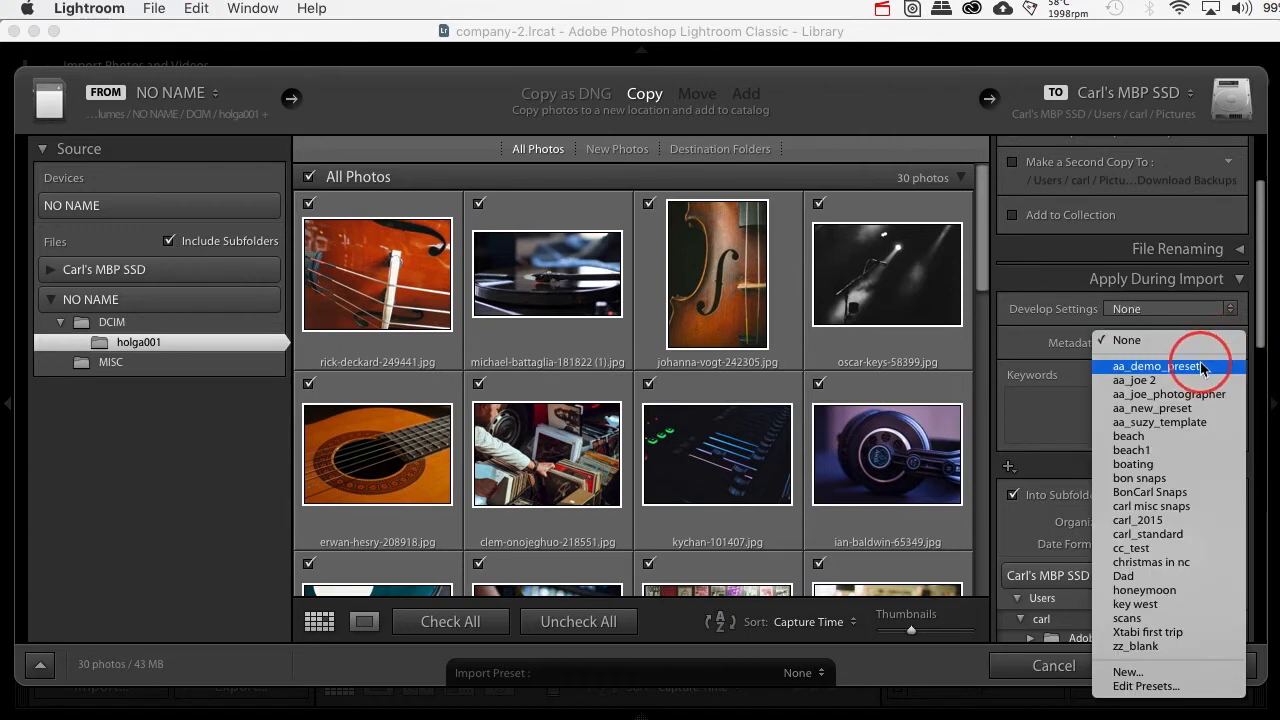
{"action": "left_click", "coordinate": [1199, 366]}
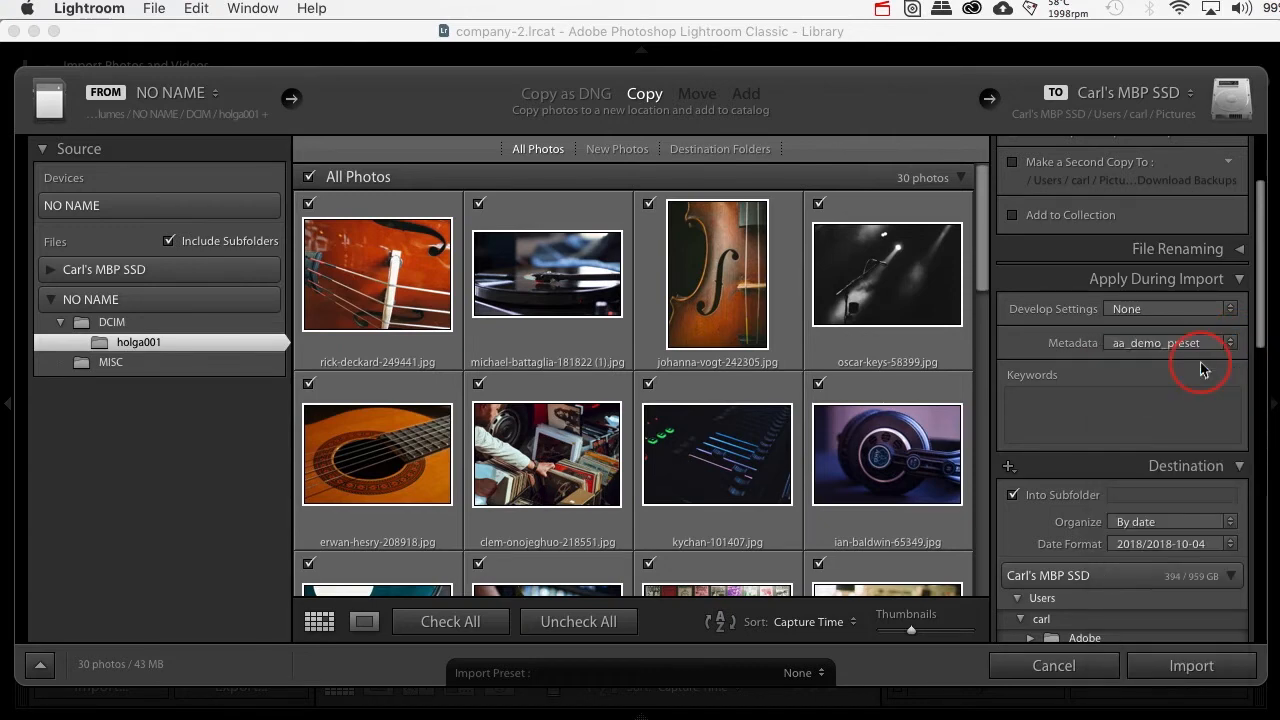
Step: Choose the demo_music folder on the Desktop as the import destination and import all the checked photos
{"action": "scroll", "coordinate": [1237, 420], "scroll_direction": "up", "scroll_amount": 2}
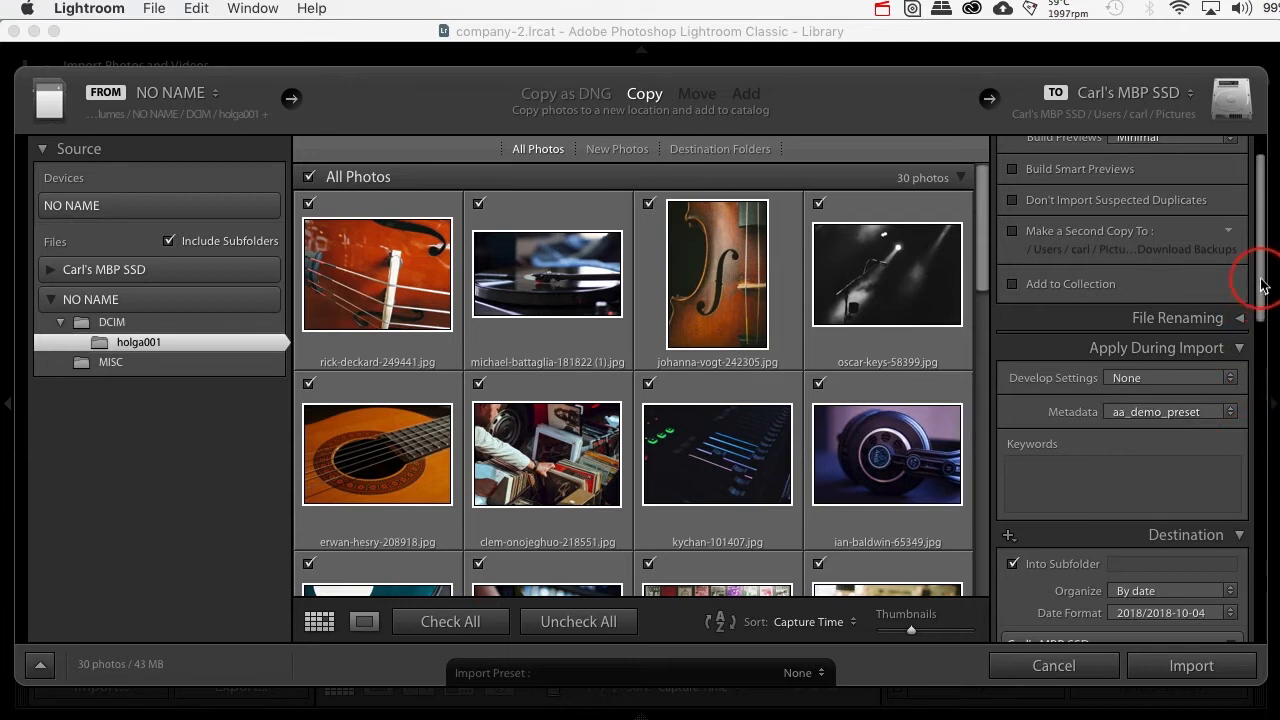
{"action": "left_click_drag", "start_coordinate": [1262, 285], "coordinate": [1262, 432]}
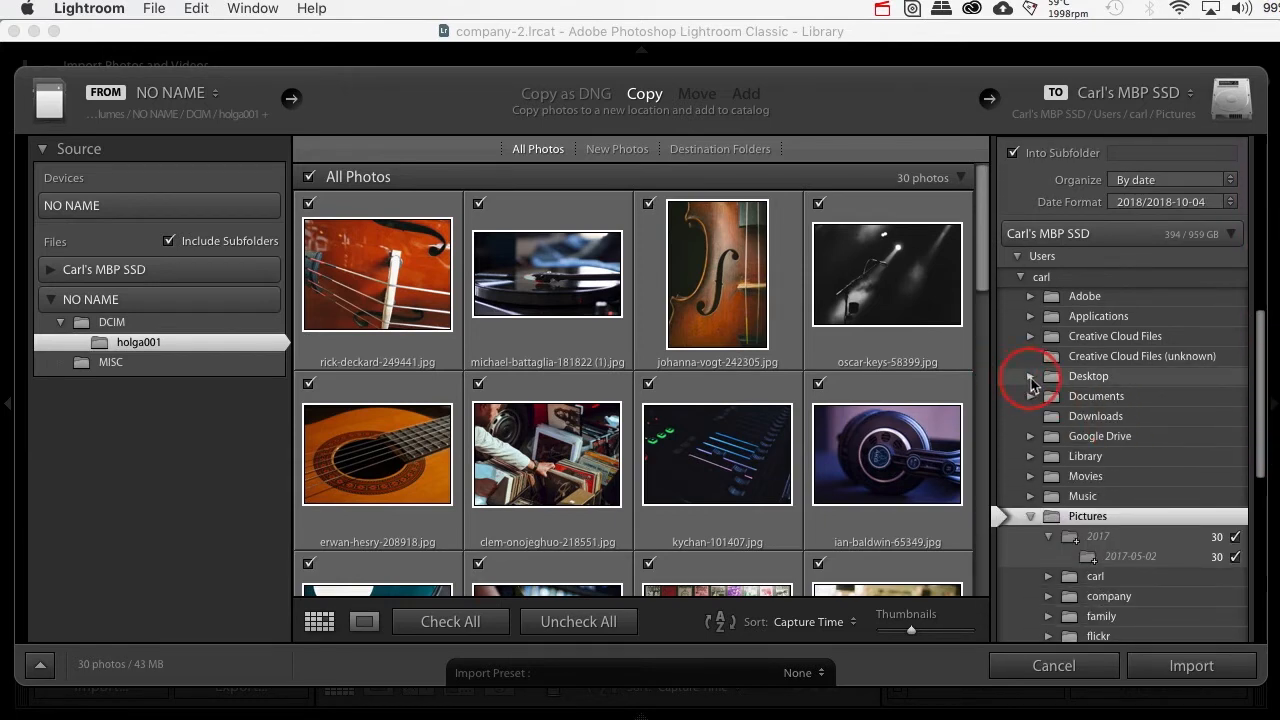
{"action": "left_click", "coordinate": [1031, 378]}
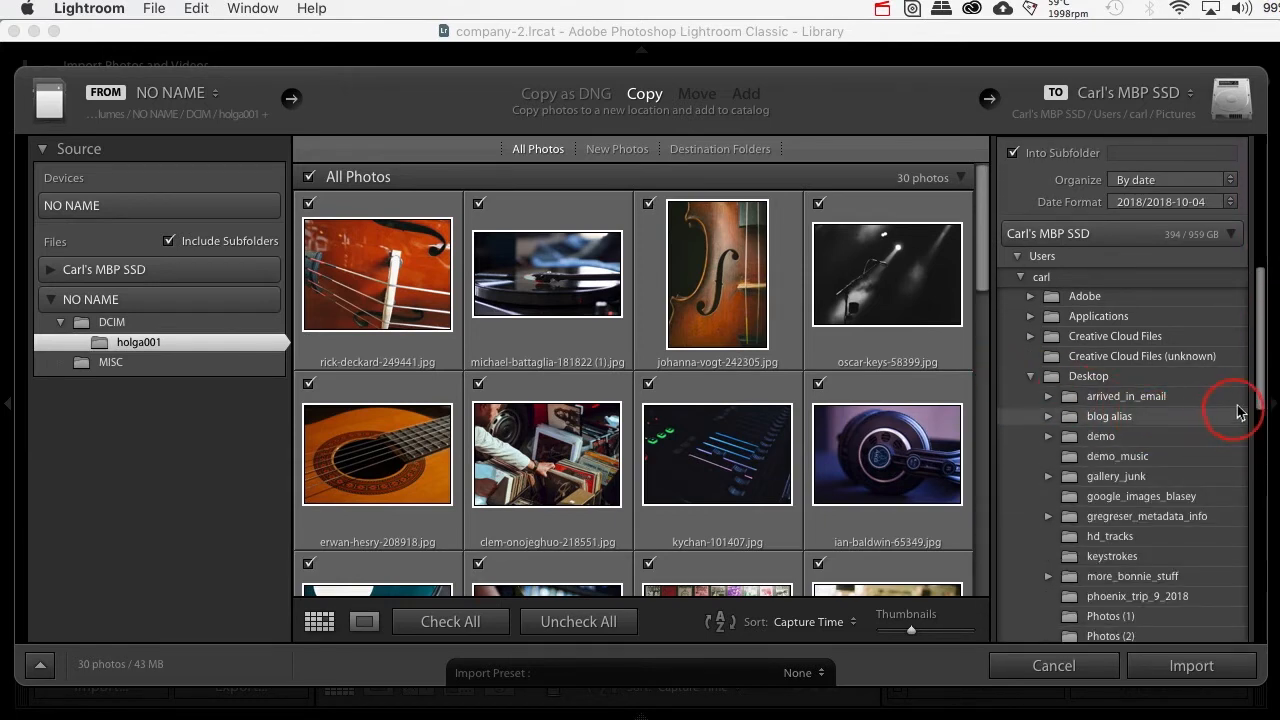
{"action": "left_click_drag", "start_coordinate": [1262, 392], "coordinate": [1266, 412]}
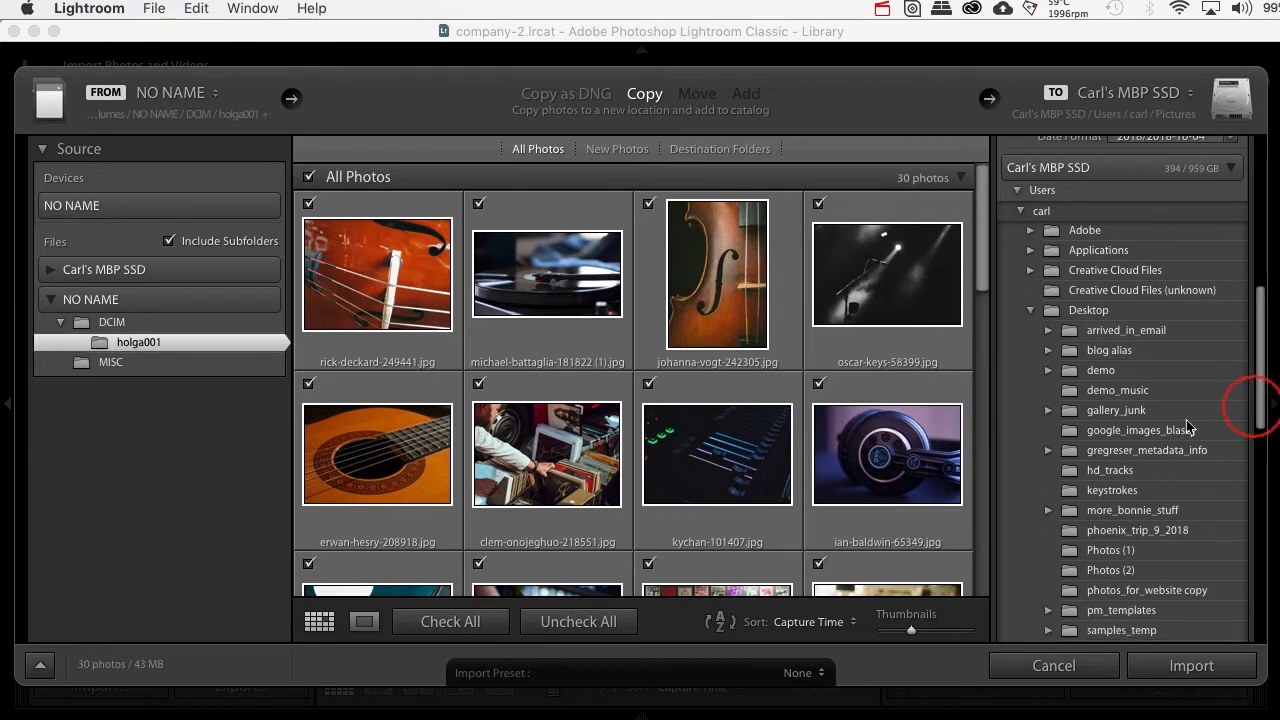
{"action": "left_click", "coordinate": [1086, 394]}
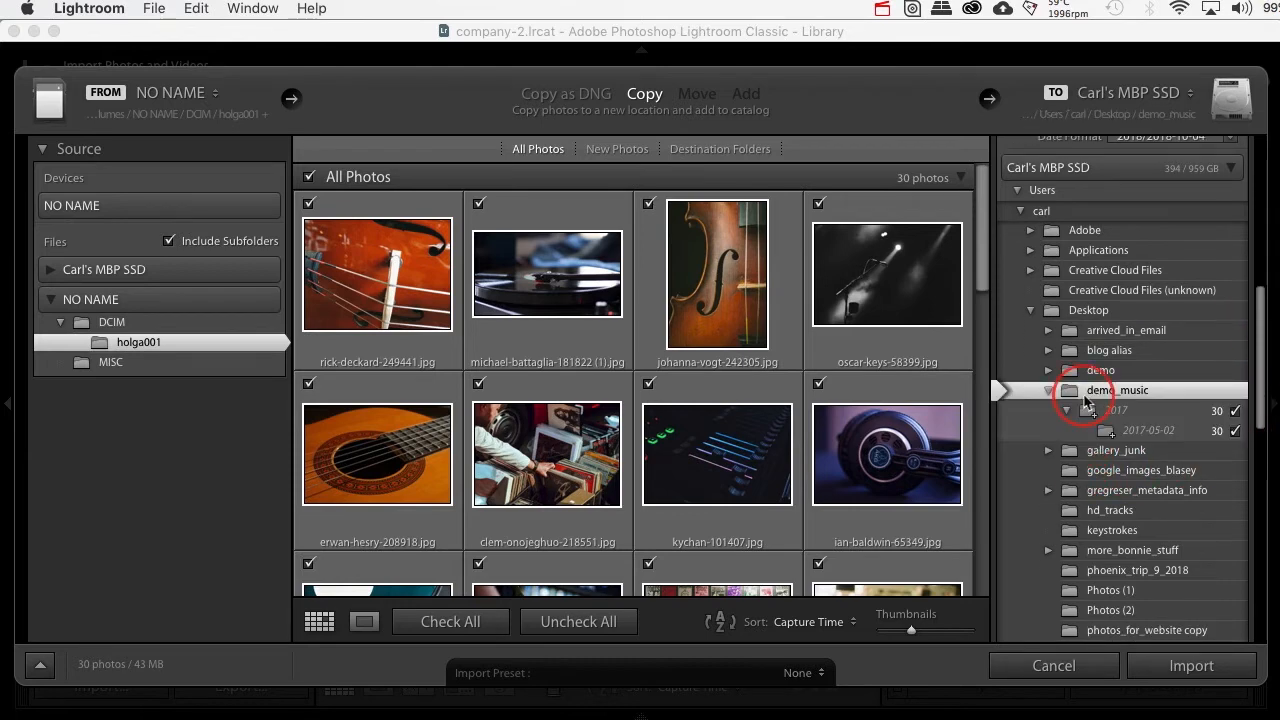
{"action": "left_click", "coordinate": [1182, 670]}
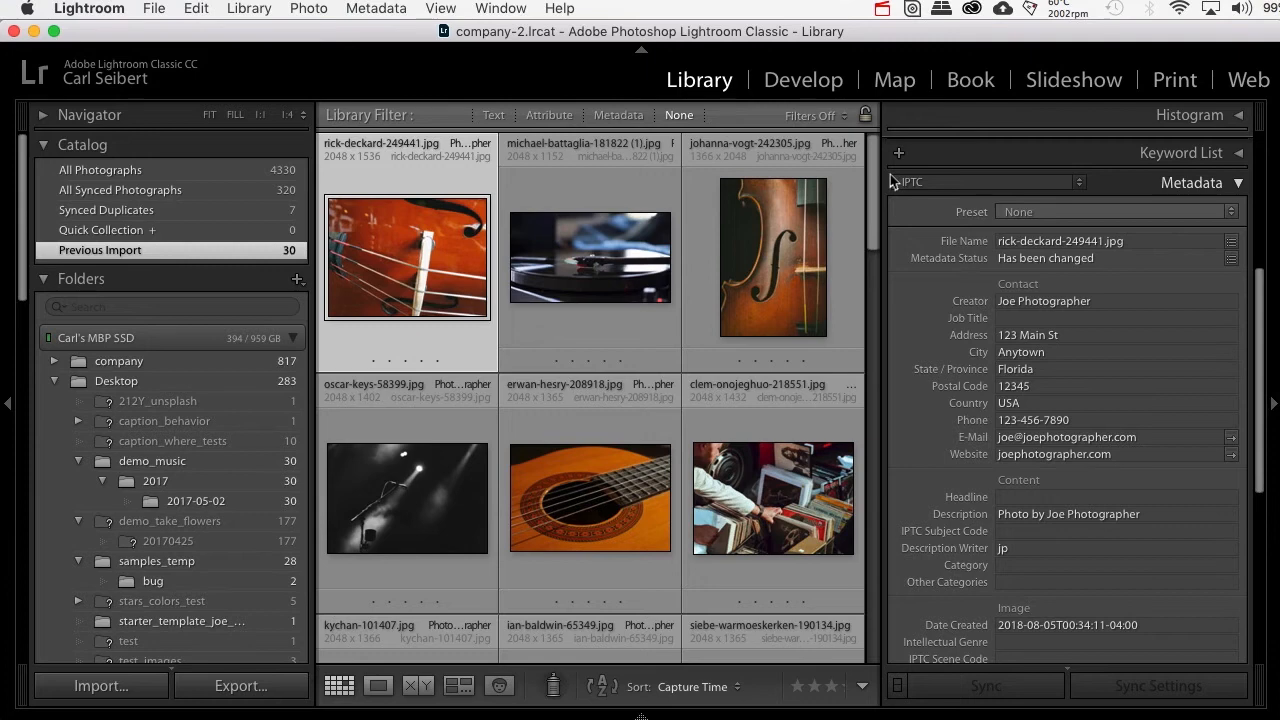
Step: Hide the catalog and folder side panel and check the IPTC metadata of several imported photos one after another
{"action": "left_click", "coordinate": [10, 408]}
{"action": "mouse_move", "coordinate": [10, 408]}
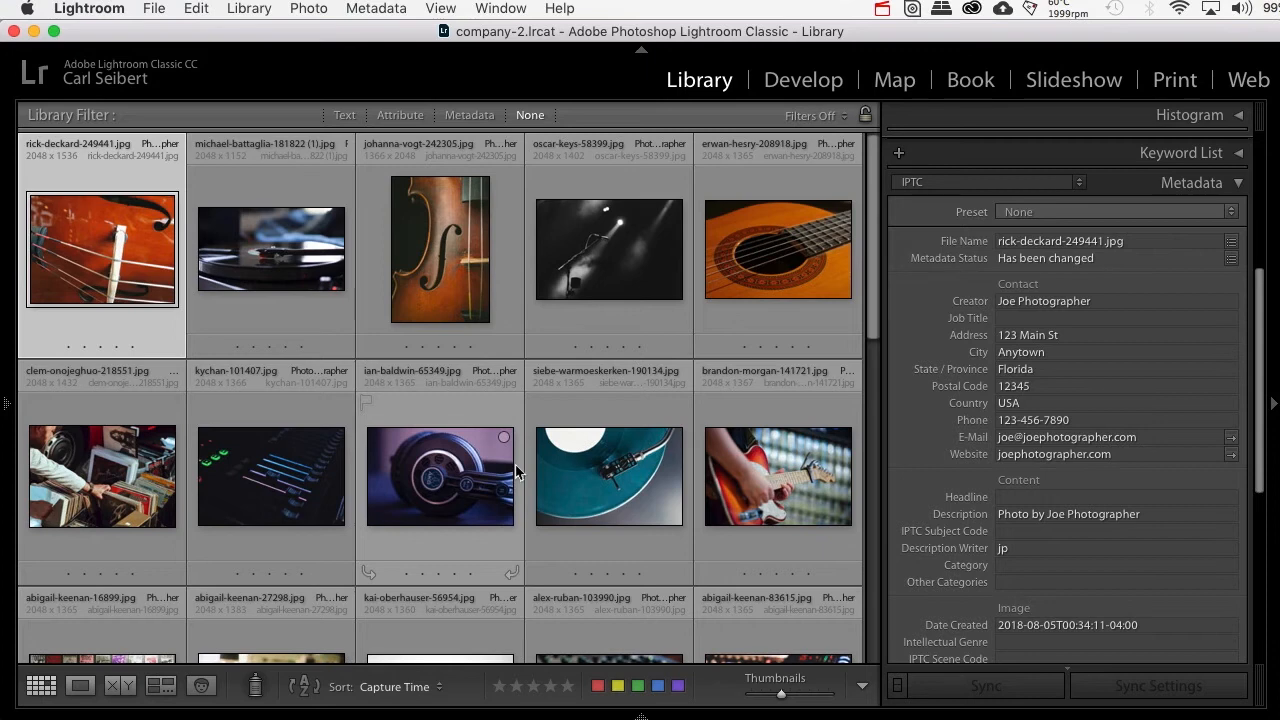
{"action": "left_click", "coordinate": [275, 277]}
{"action": "left_click", "coordinate": [438, 273]}
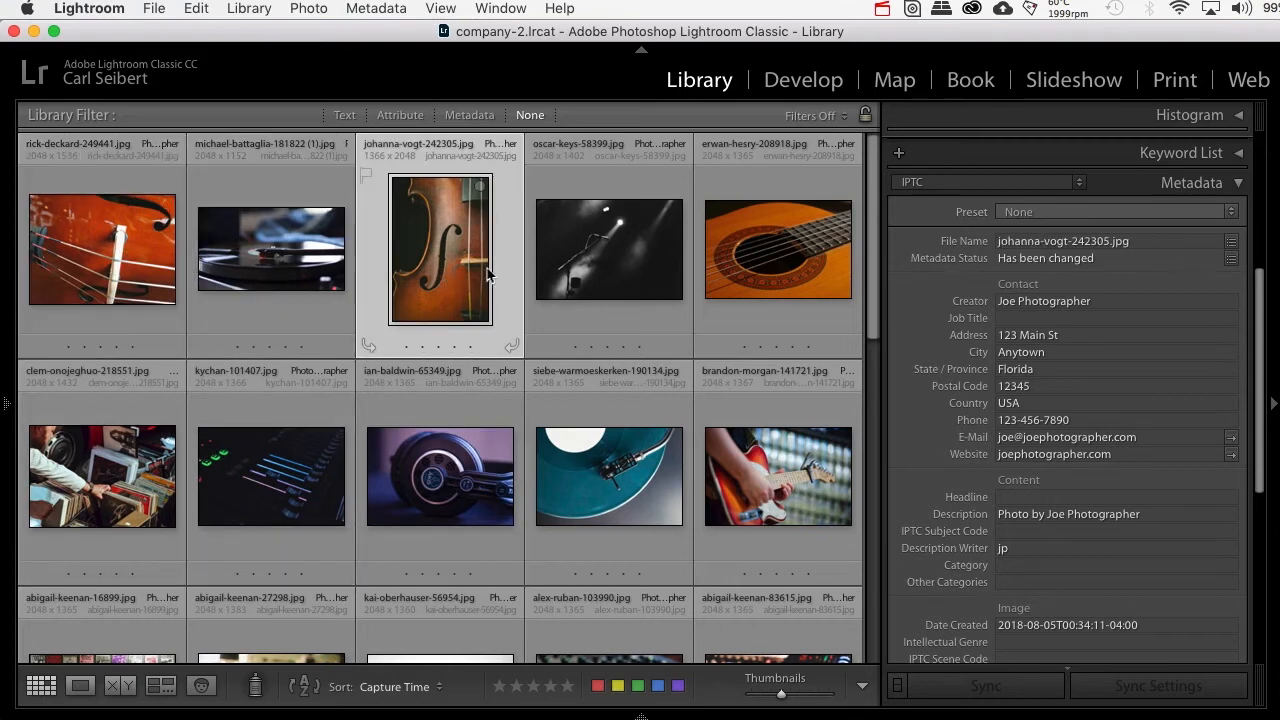
{"action": "left_click", "coordinate": [655, 272]}
{"action": "left_click", "coordinate": [753, 268]}
{"action": "left_click", "coordinate": [769, 502]}
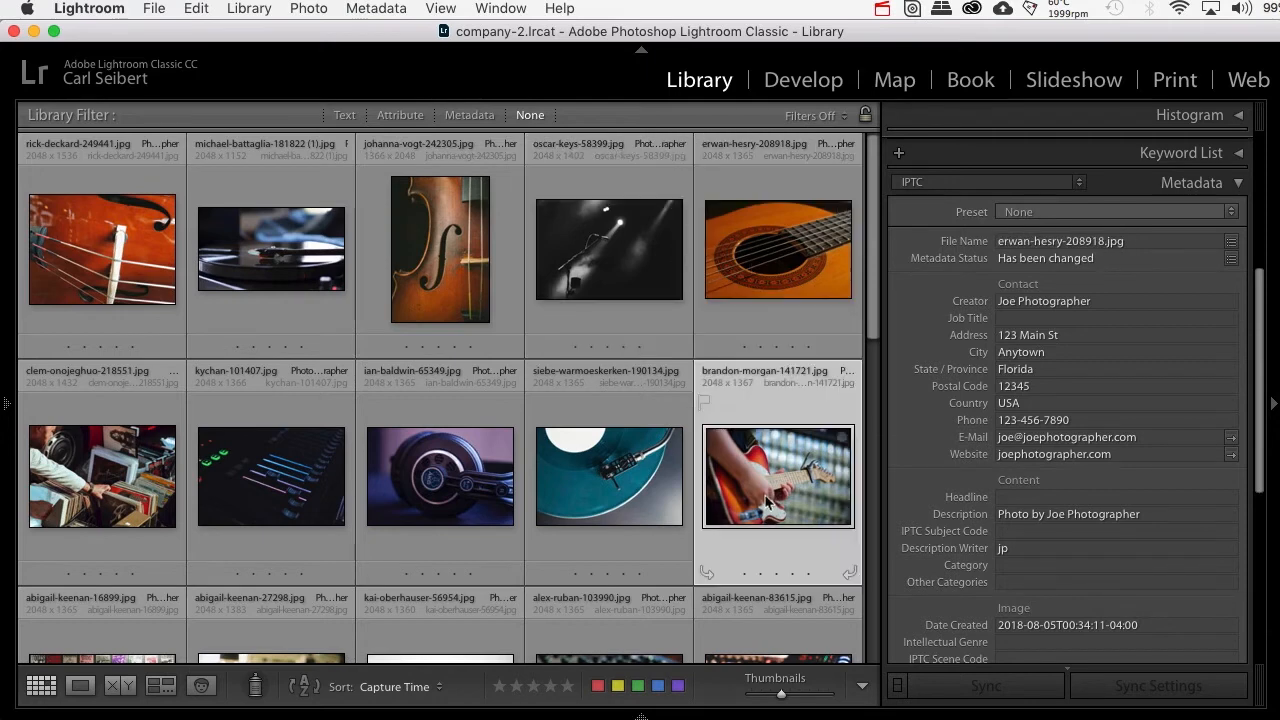
{"action": "left_click", "coordinate": [603, 521]}
{"action": "left_click", "coordinate": [463, 507]}
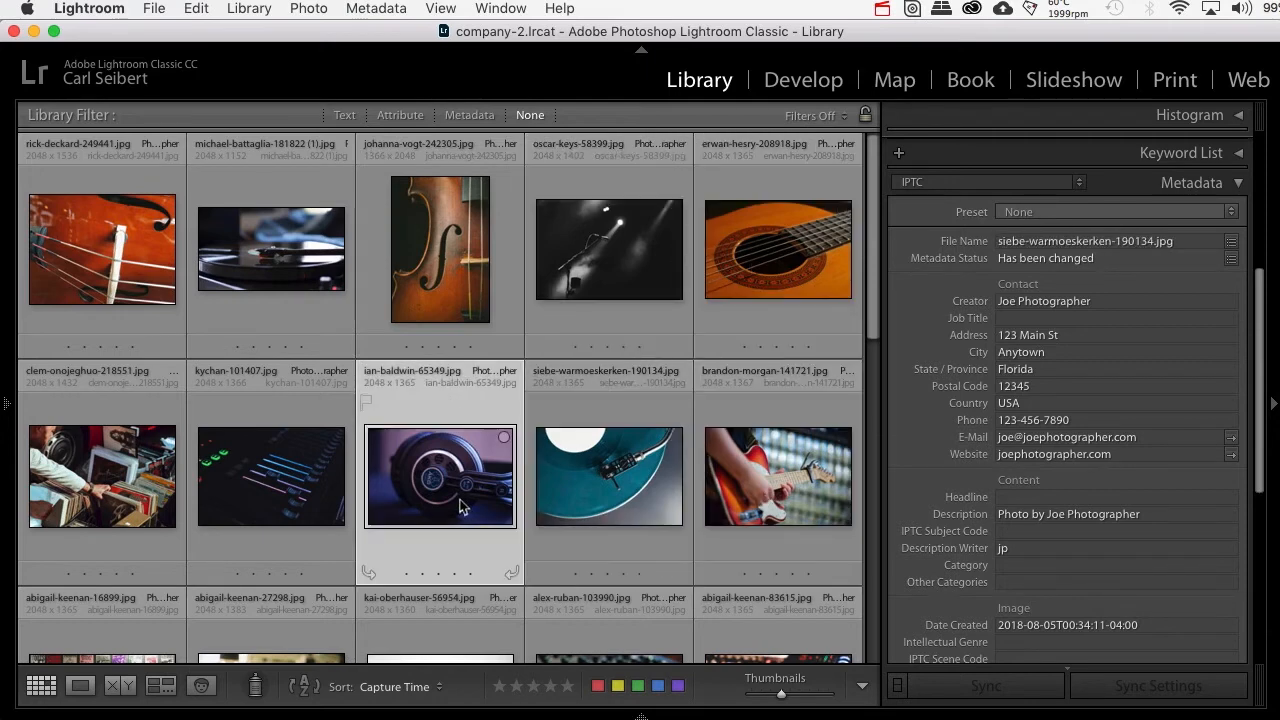
{"action": "left_click", "coordinate": [322, 503]}
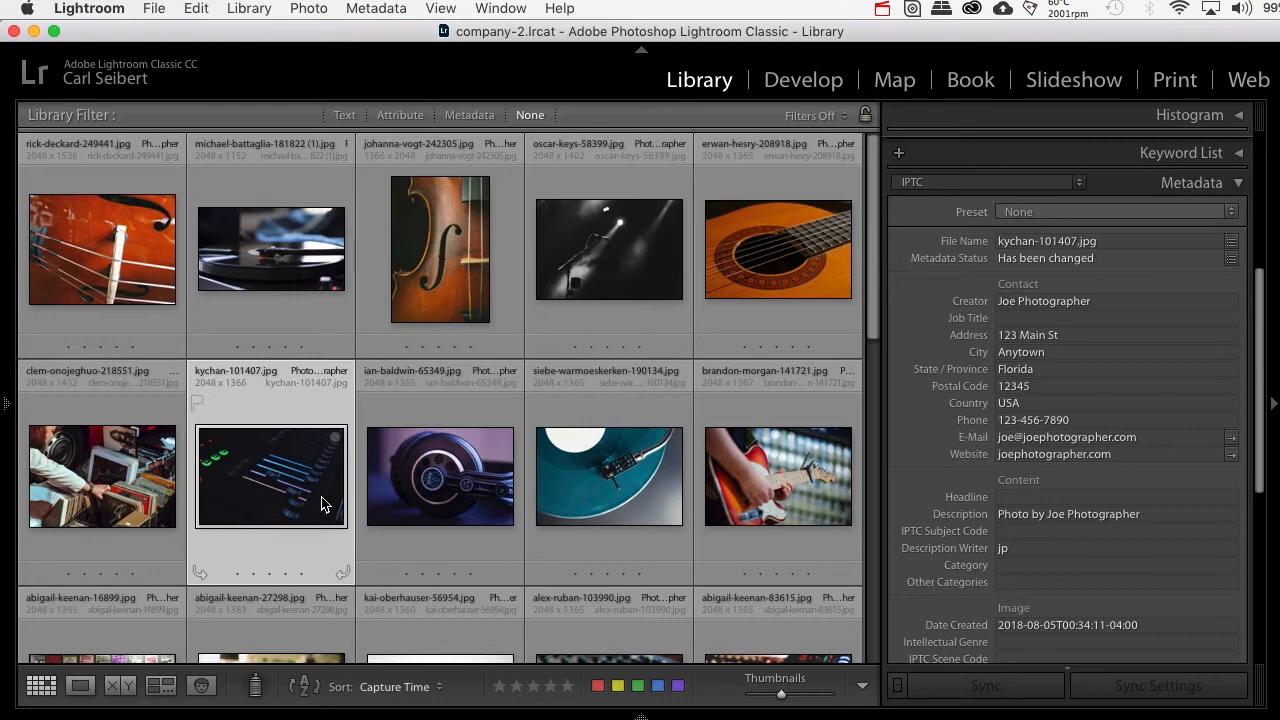
Step: Select the photos in the first two grid rows and apply the aa_demo_preset metadata preset to all selected
{"action": "mouse_move", "coordinate": [321, 503]}
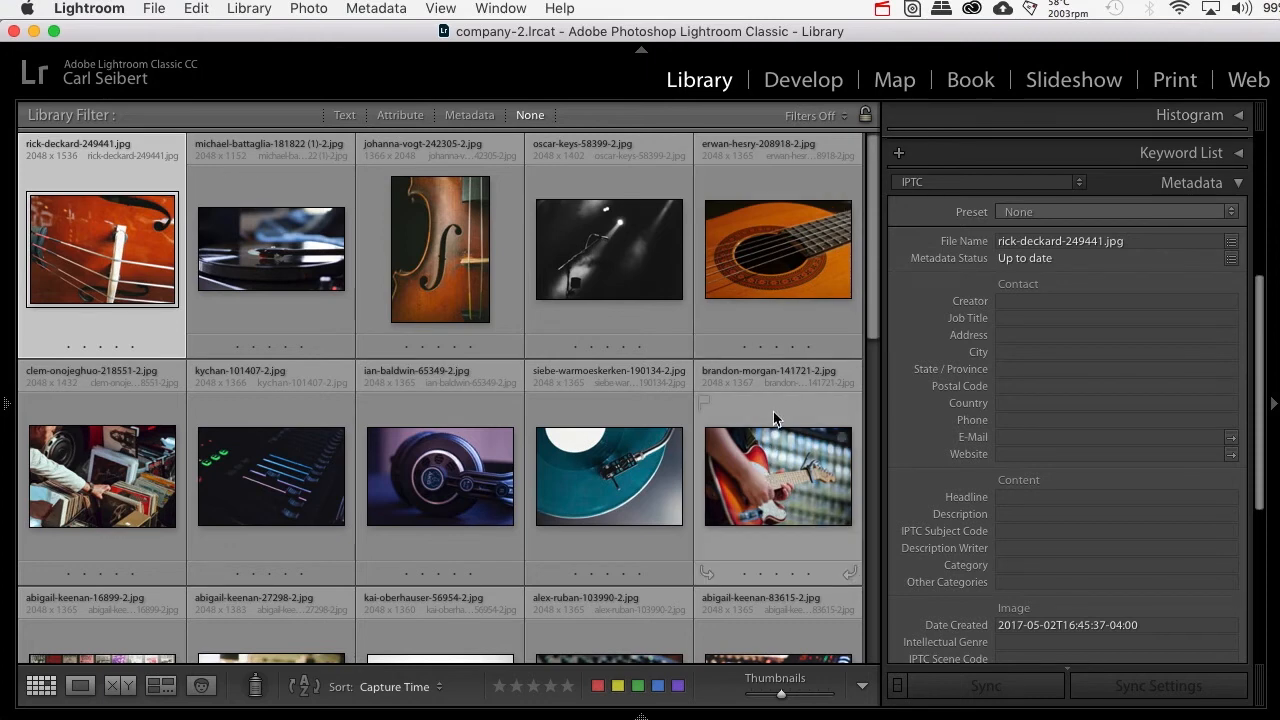
{"action": "key", "text": "super+a"}
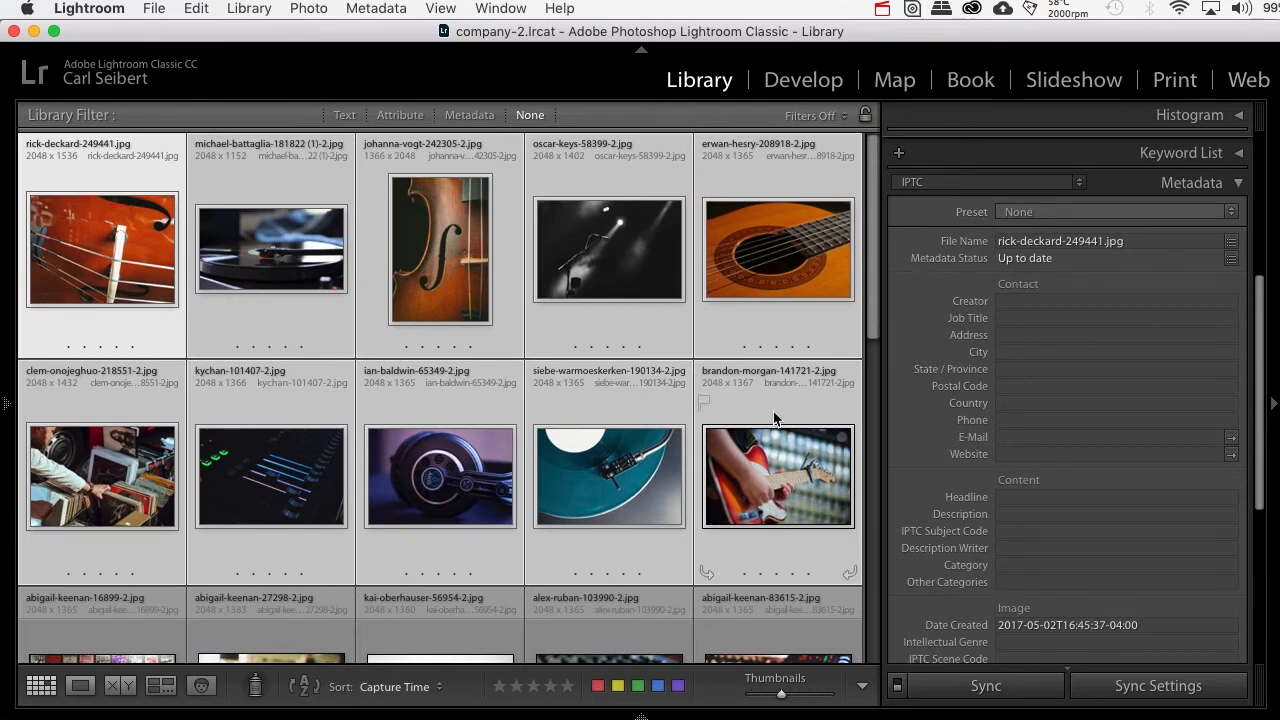
{"action": "left_click", "coordinate": [1232, 211]}
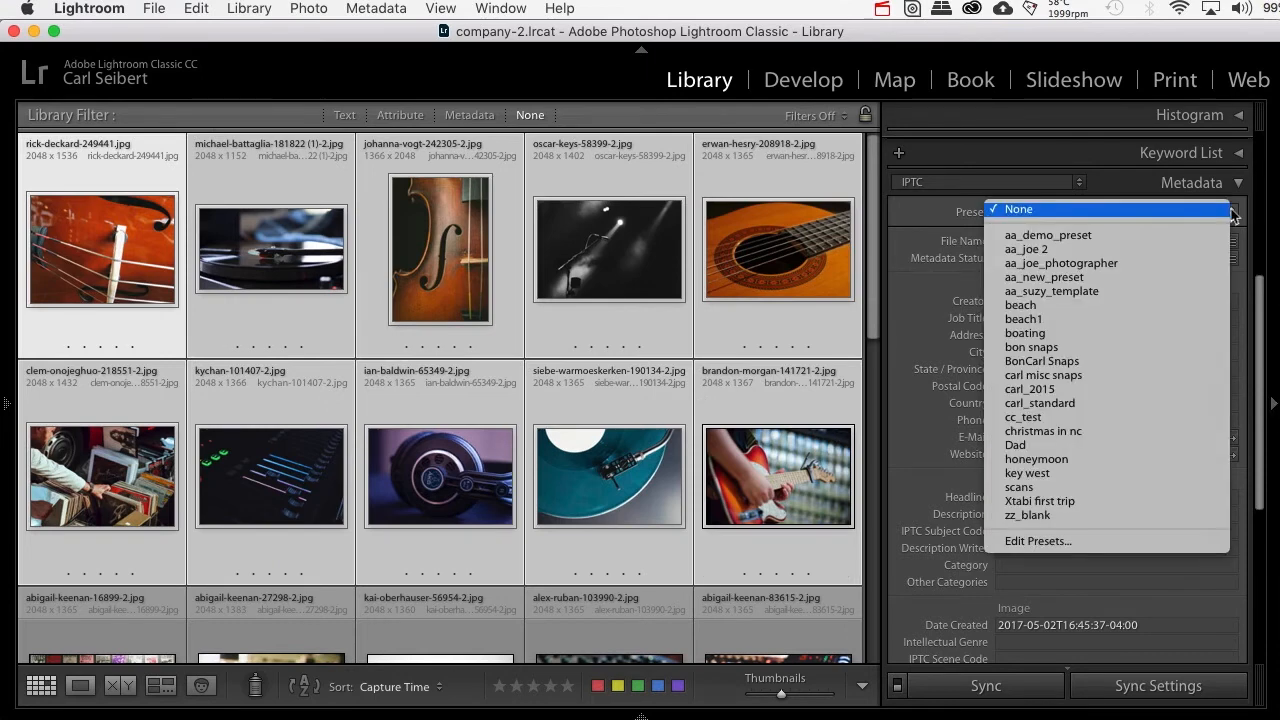
{"action": "left_click", "coordinate": [1170, 236]}
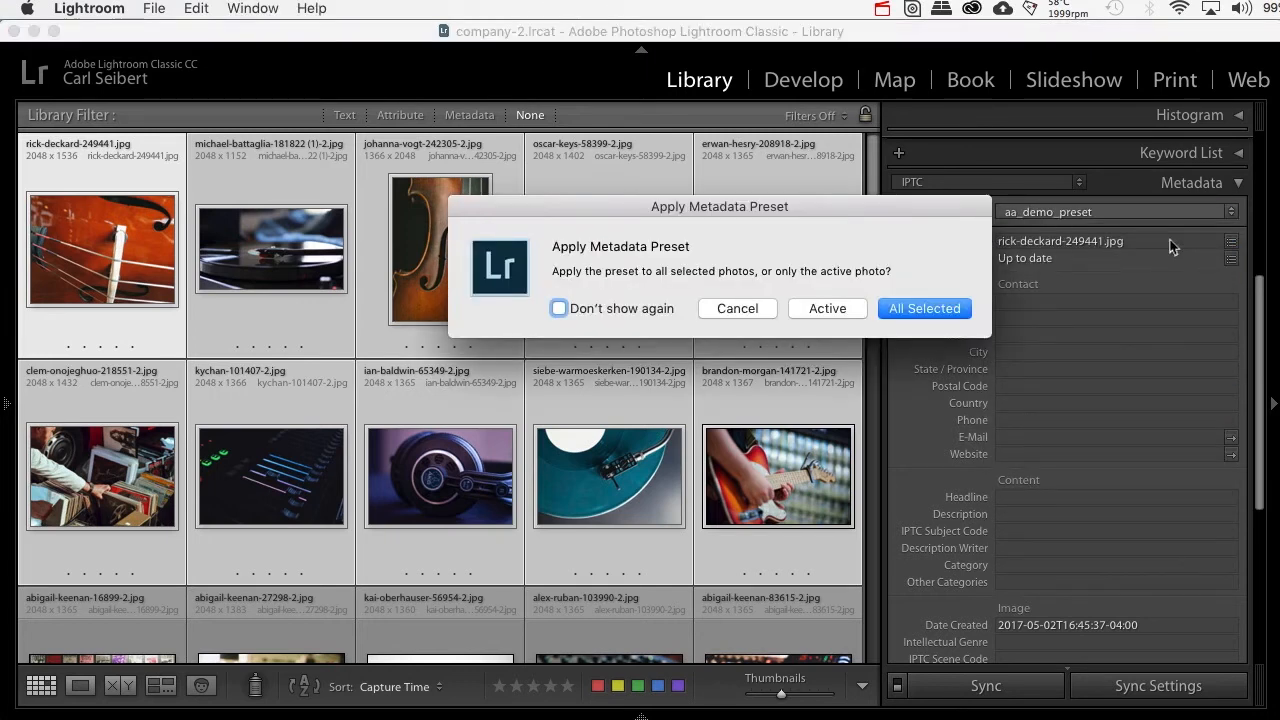
{"action": "left_click", "coordinate": [909, 311]}
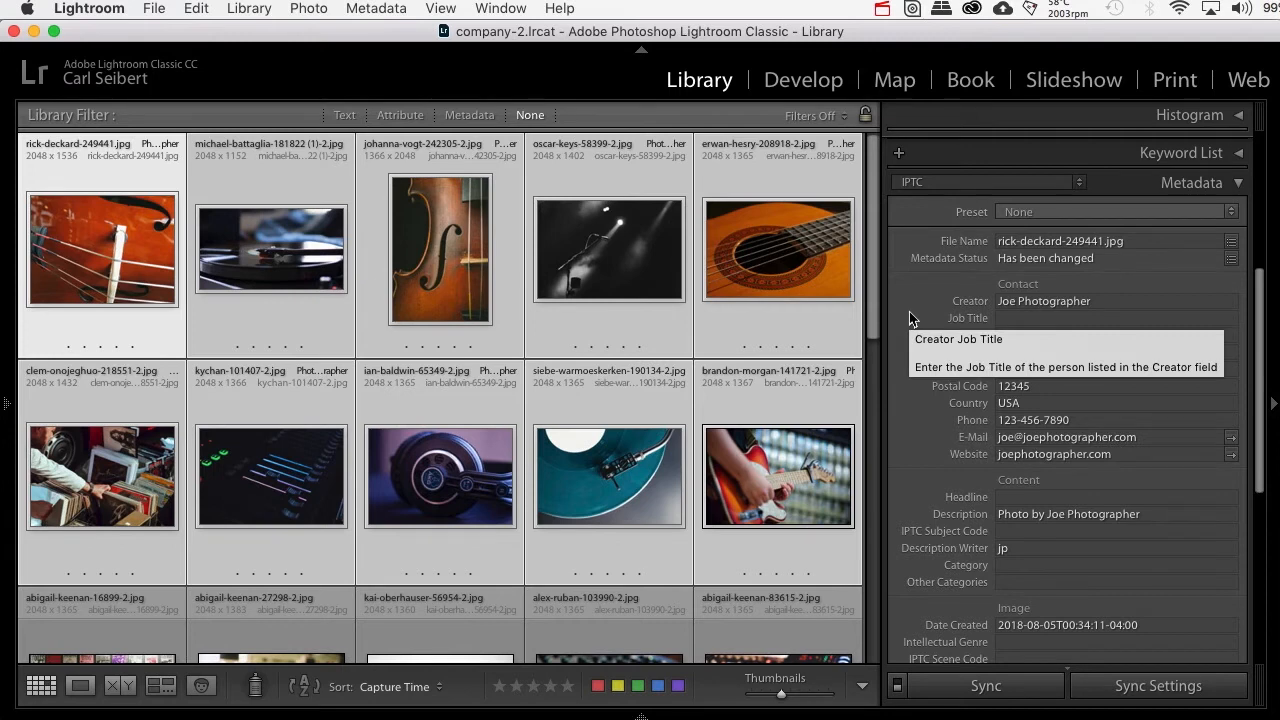
Step: Check the IPTC metadata of the teal turntable and headphone photos and view the photos further down the grid
{"action": "left_click", "coordinate": [605, 475]}
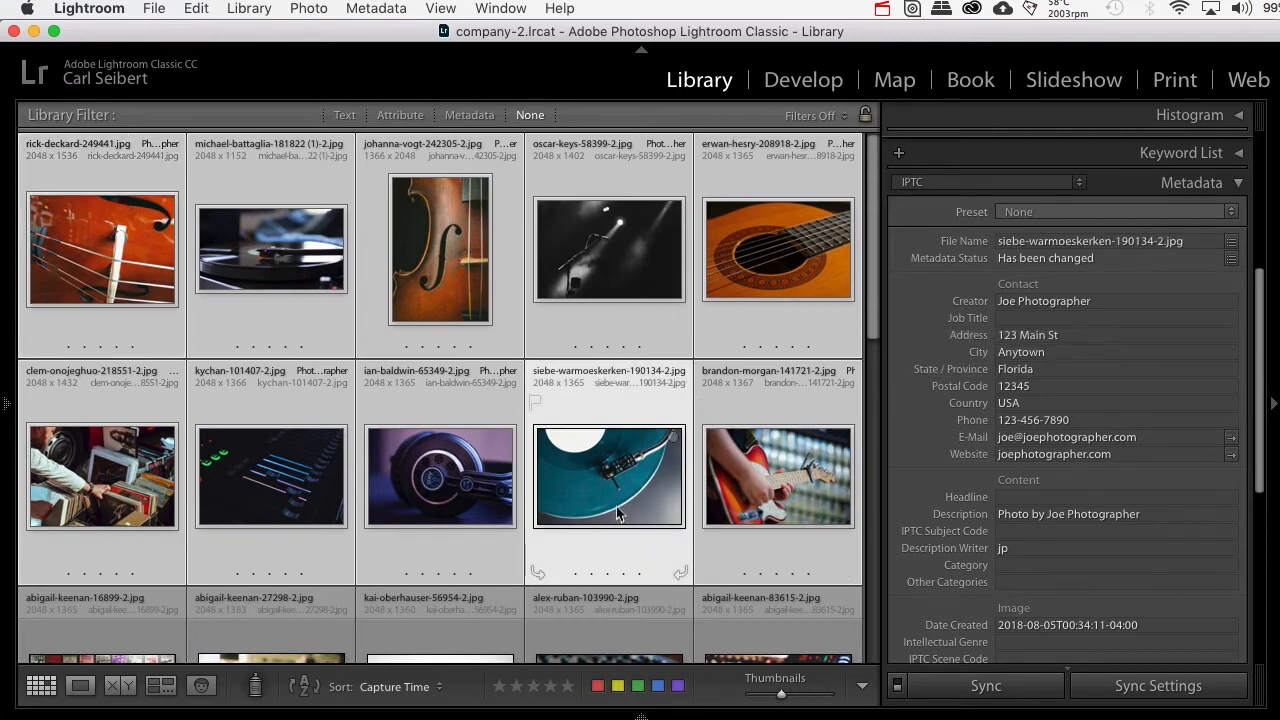
{"action": "left_click", "coordinate": [473, 500]}
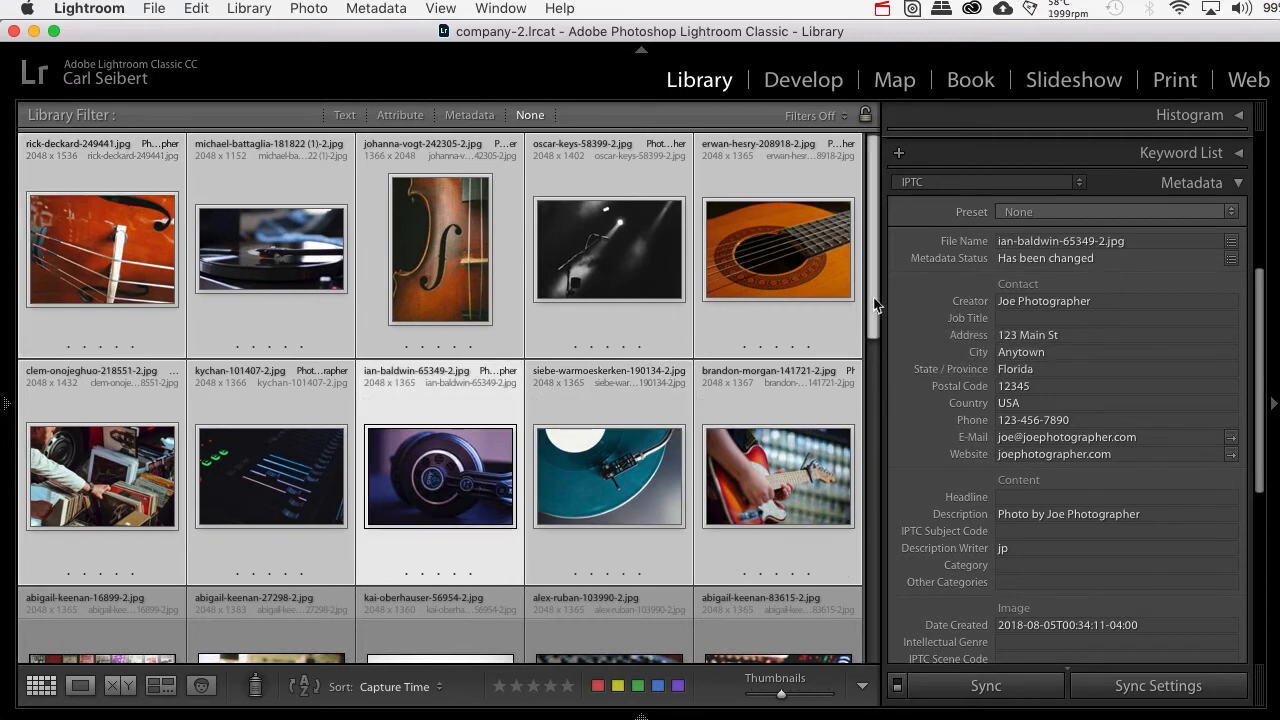
{"action": "scroll", "coordinate": [873, 305], "scroll_direction": "down", "scroll_amount": 5}
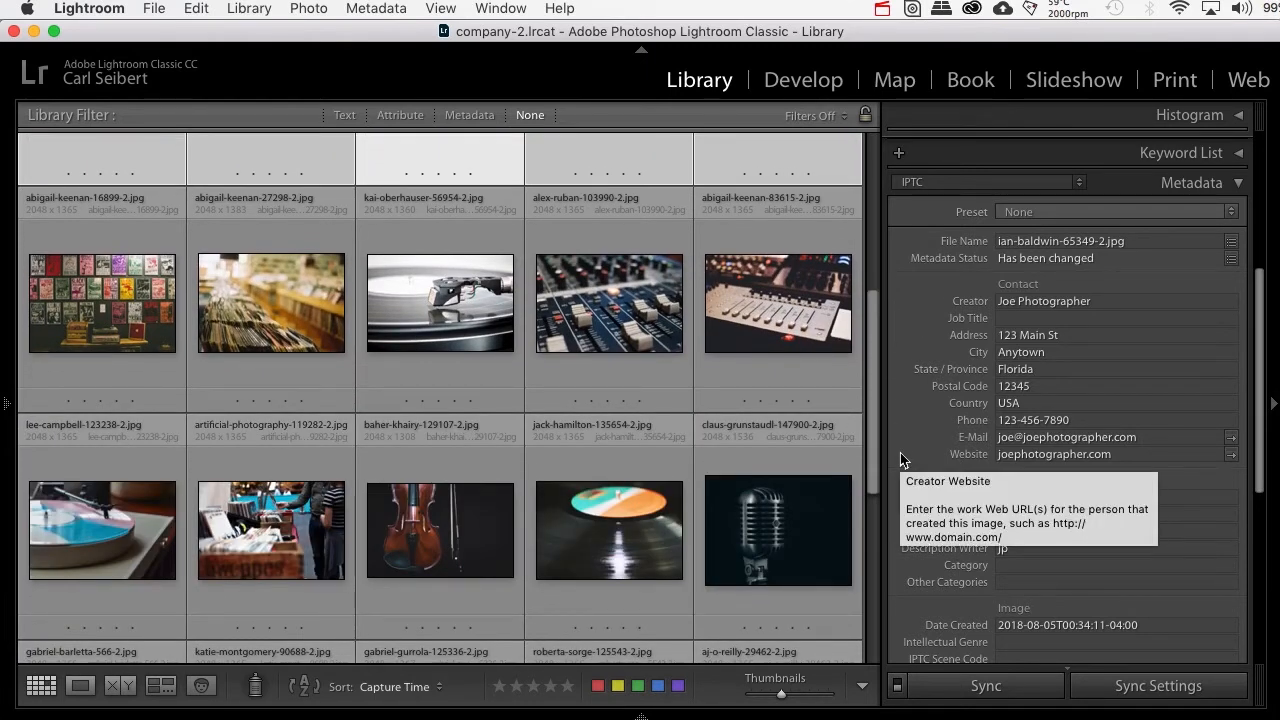
Step: Activate the Painter tool and set it to paint Metadata with the aa_demo_preset preset
{"action": "left_click", "coordinate": [257, 688]}
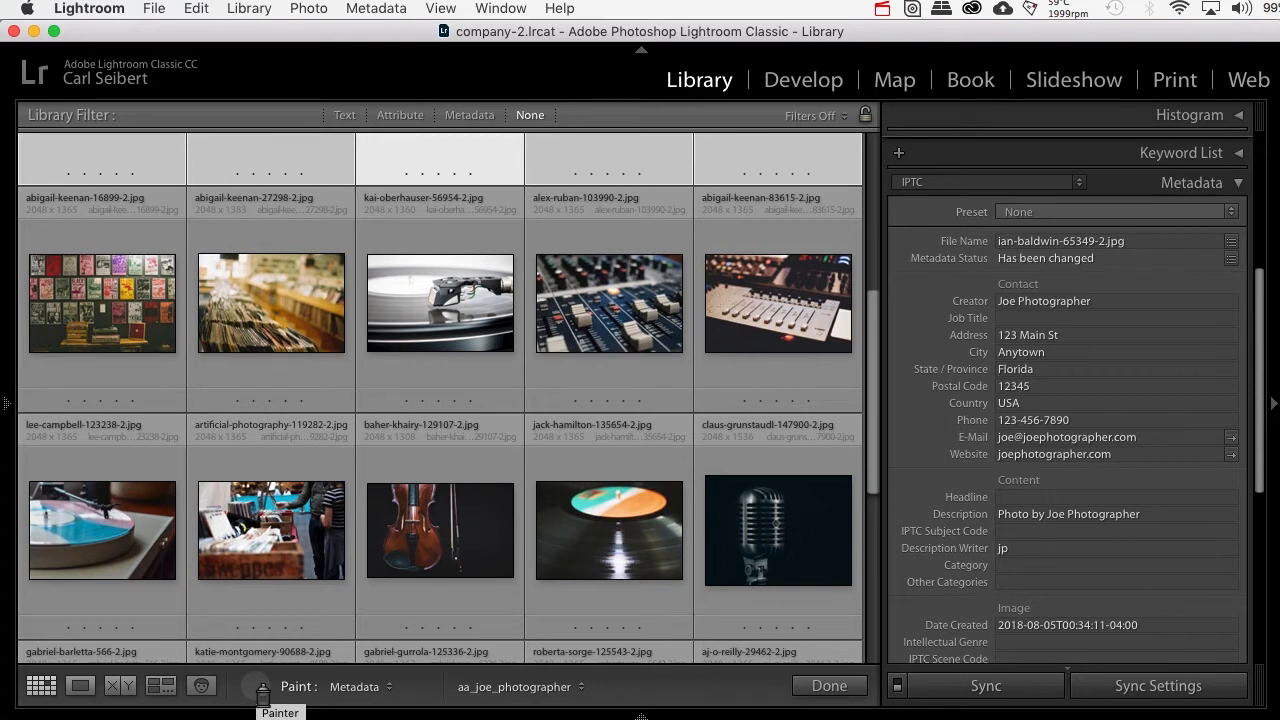
{"action": "left_click", "coordinate": [391, 688]}
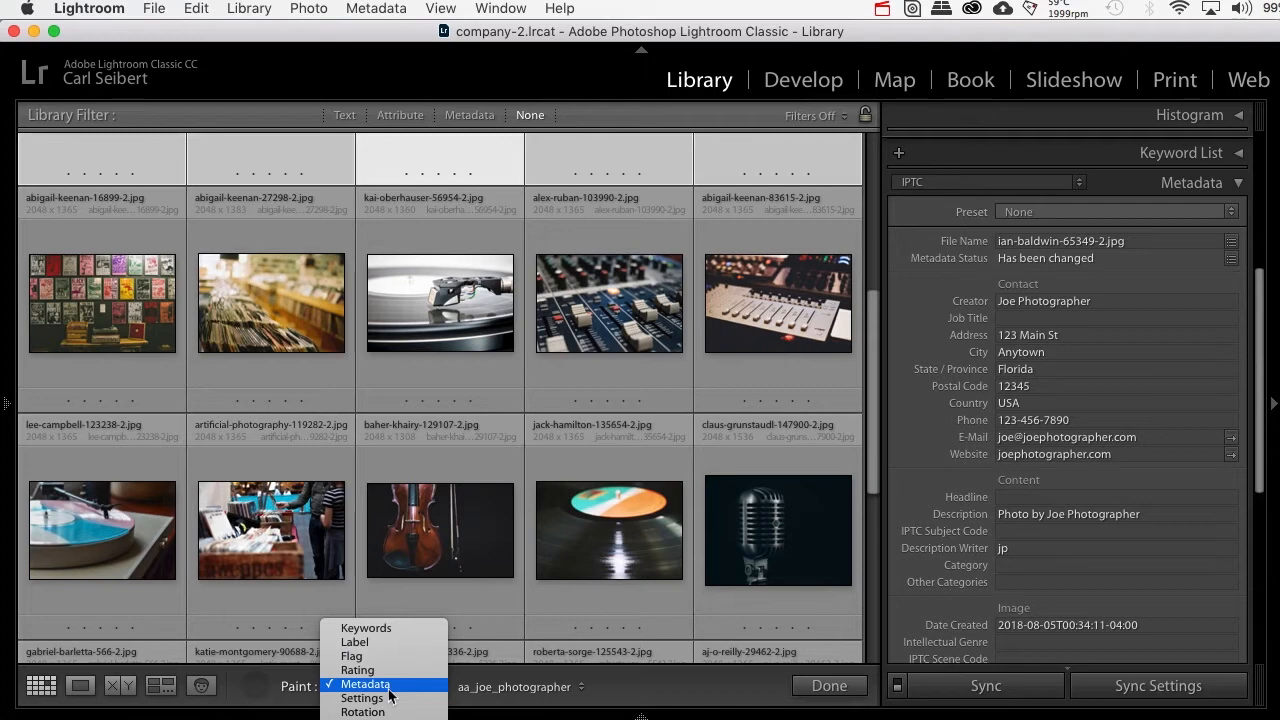
{"action": "left_click", "coordinate": [388, 690]}
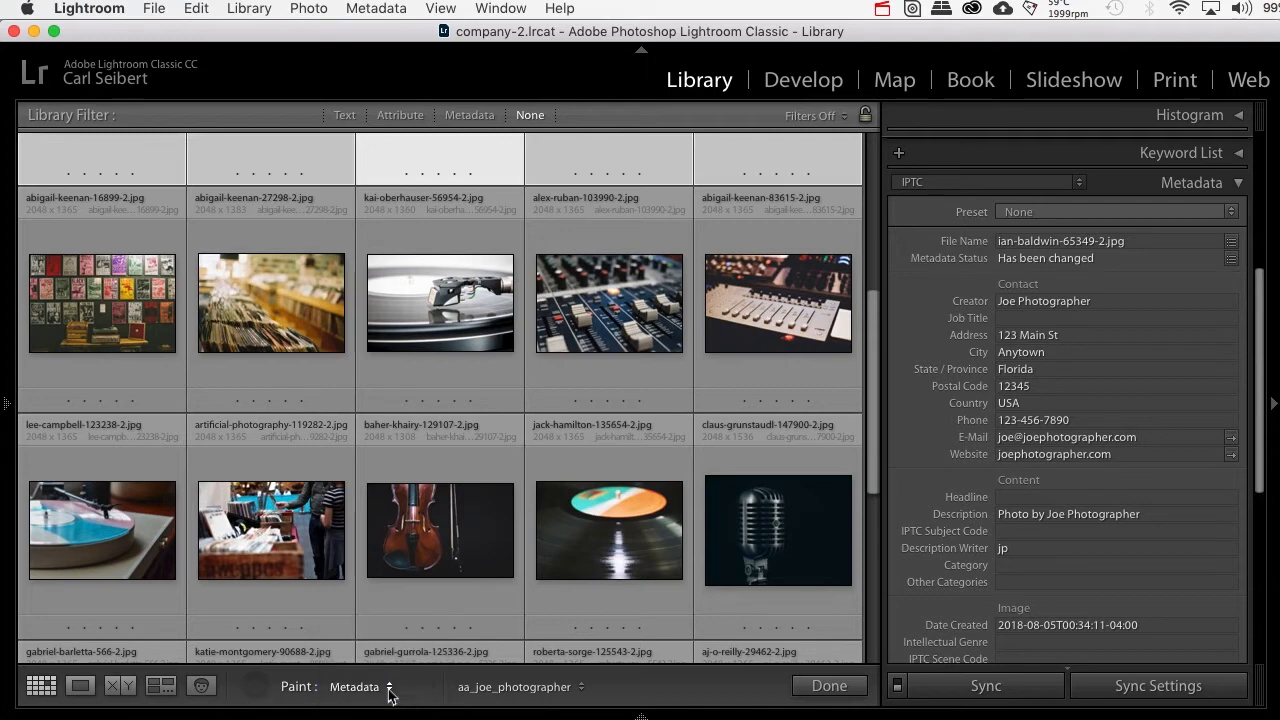
{"action": "left_click", "coordinate": [580, 687]}
{"action": "left_click", "coordinate": [573, 656]}
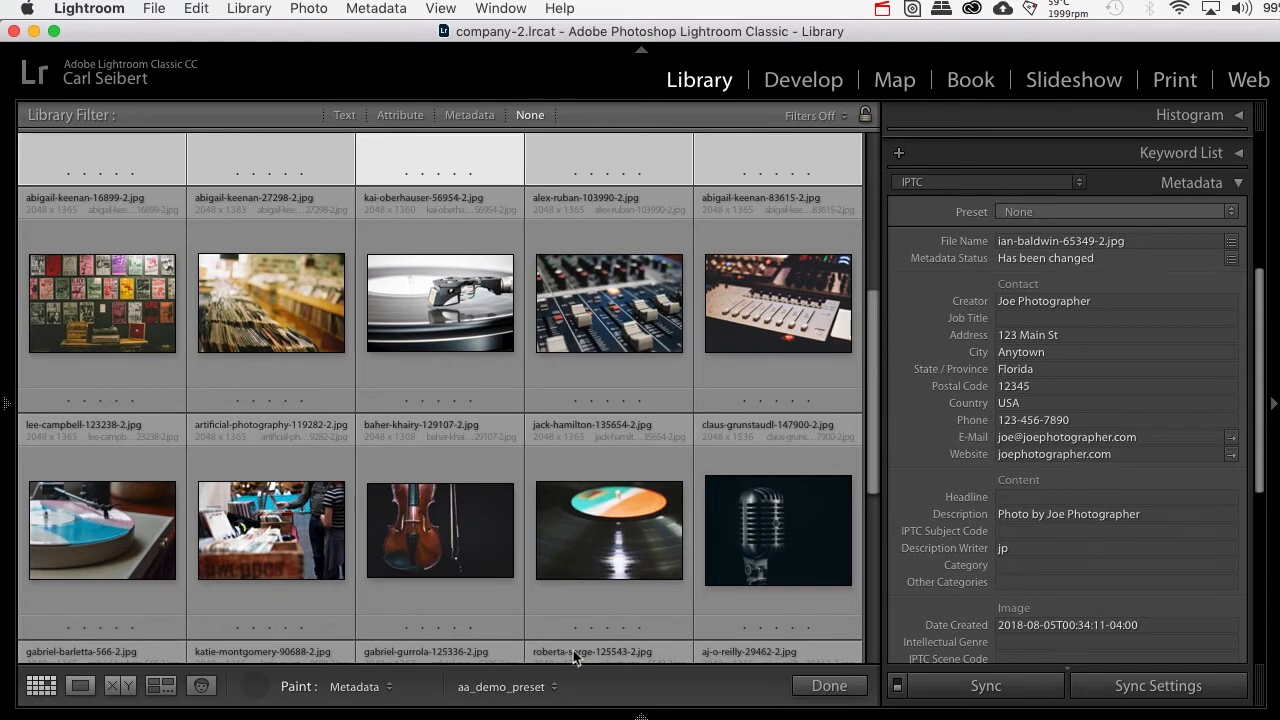
Step: Paint the preset onto the record bin, turntable needle and two mixing console photos in the record wall's row, and finish painting
{"action": "left_click", "coordinate": [147, 358]}
{"action": "left_click", "coordinate": [248, 359]}
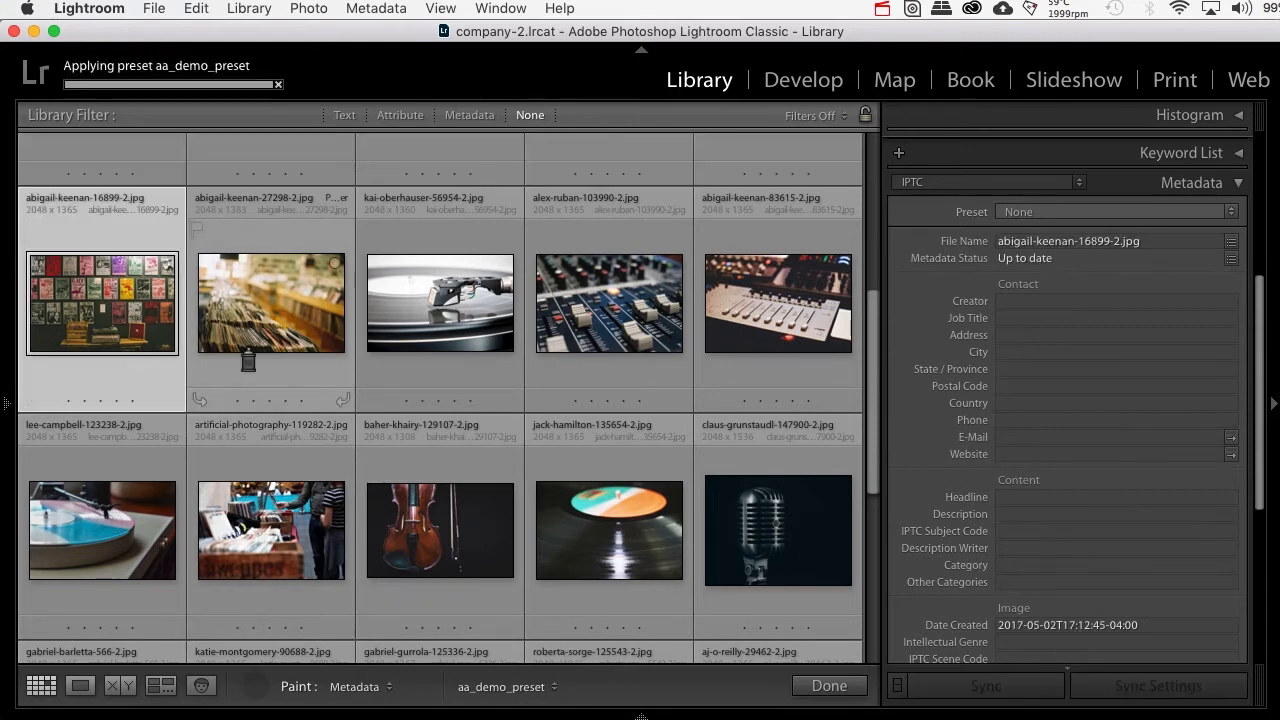
{"action": "left_click", "coordinate": [432, 339]}
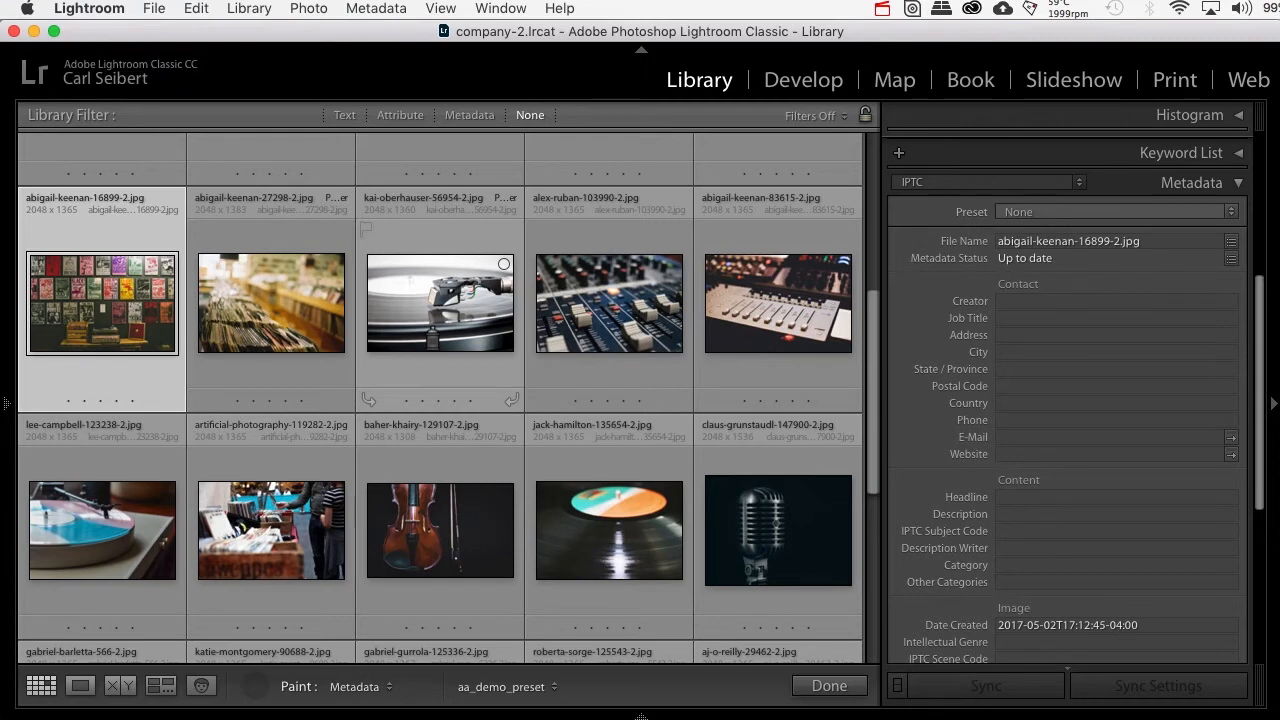
{"action": "left_click", "coordinate": [546, 320]}
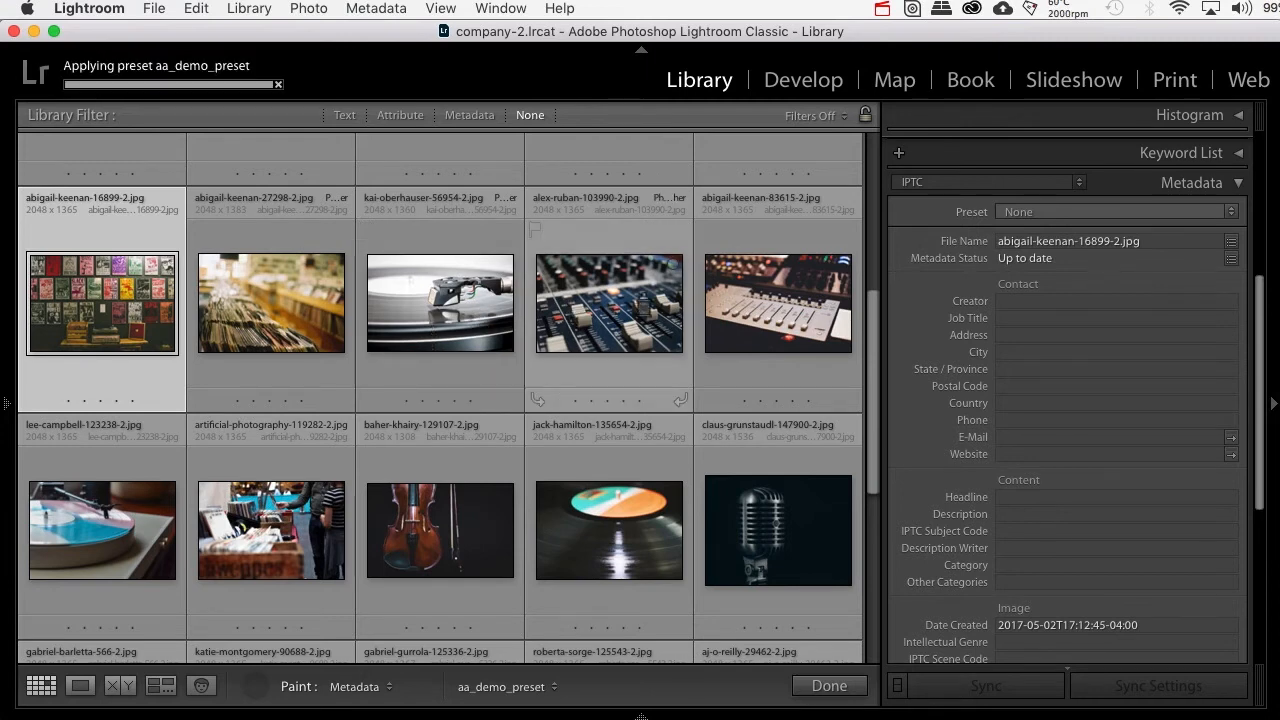
{"action": "left_click", "coordinate": [763, 292]}
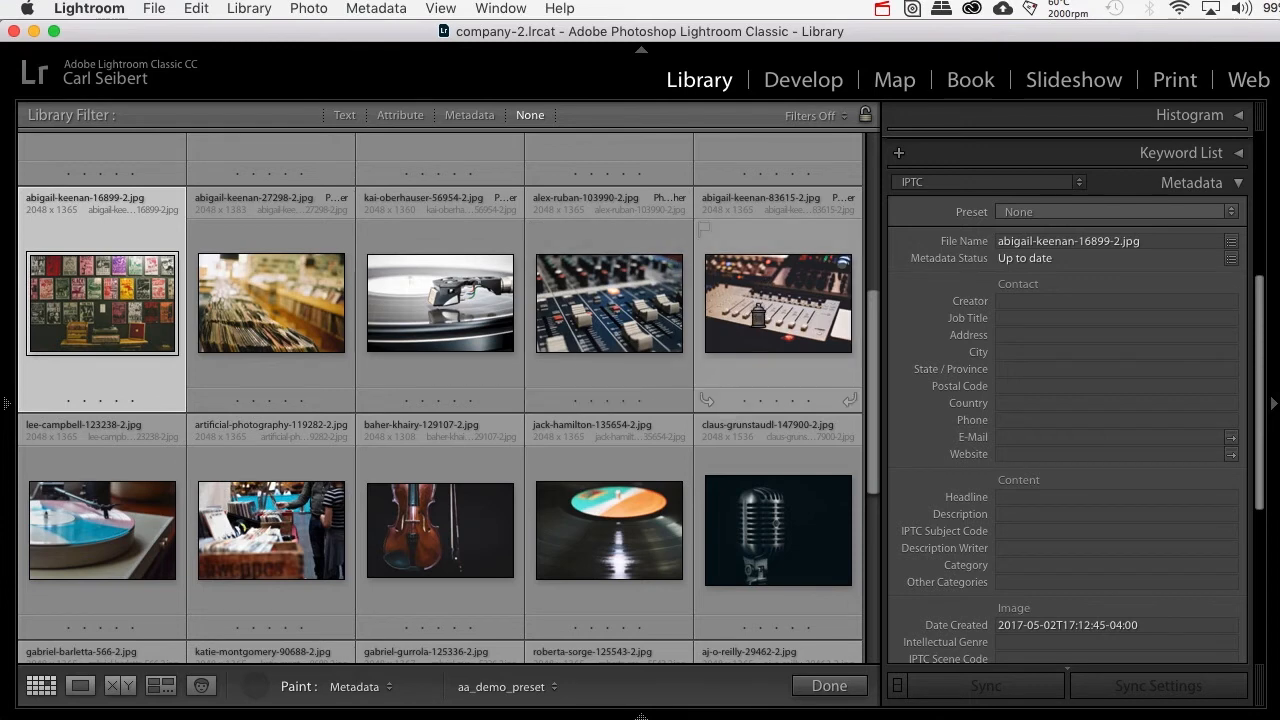
{"action": "left_click", "coordinate": [820, 686]}
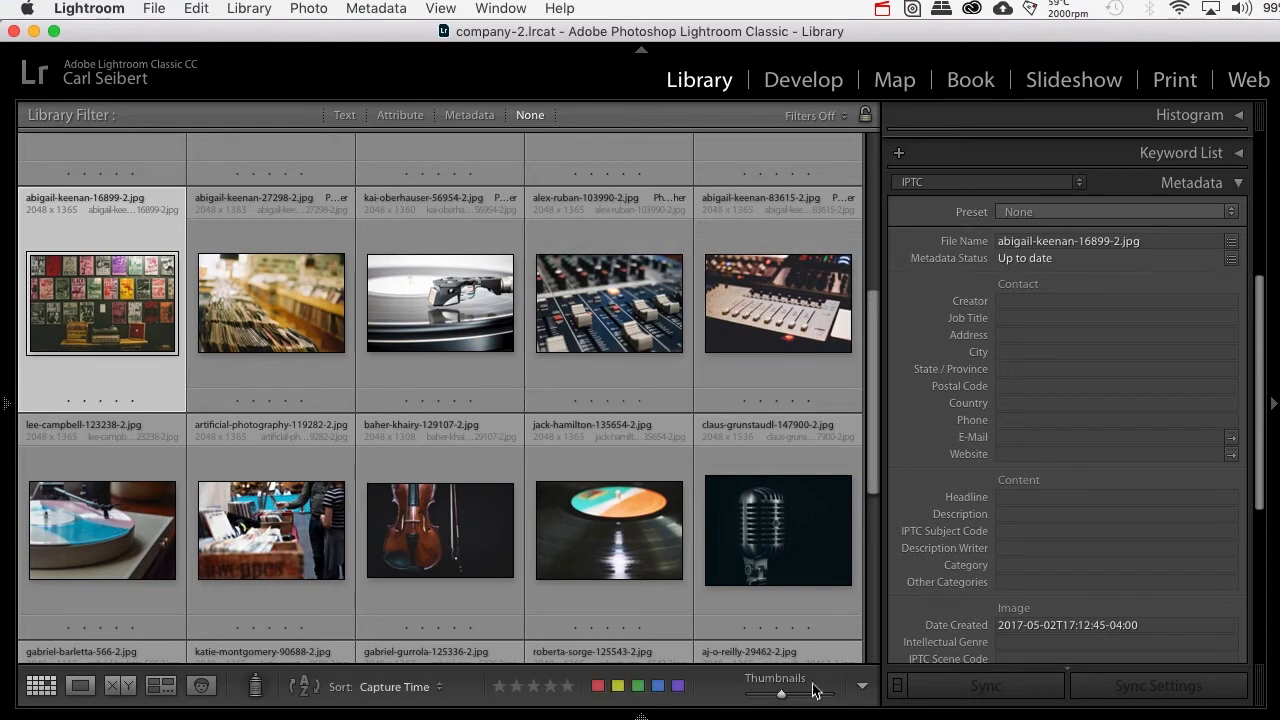
Step: Check the IPTC metadata of each photo in the painted row, from the last mixing console back to the record wall
{"action": "left_click", "coordinate": [775, 300]}
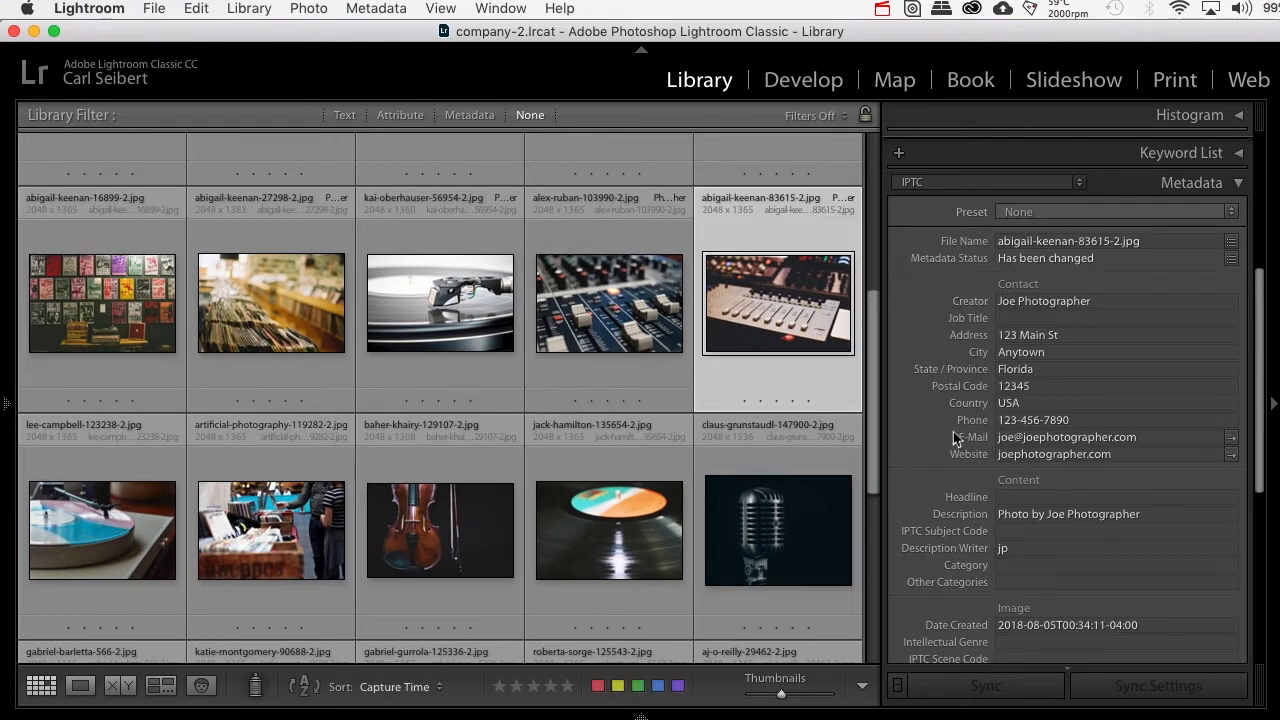
{"action": "left_click", "coordinate": [657, 340]}
{"action": "left_click", "coordinate": [480, 291]}
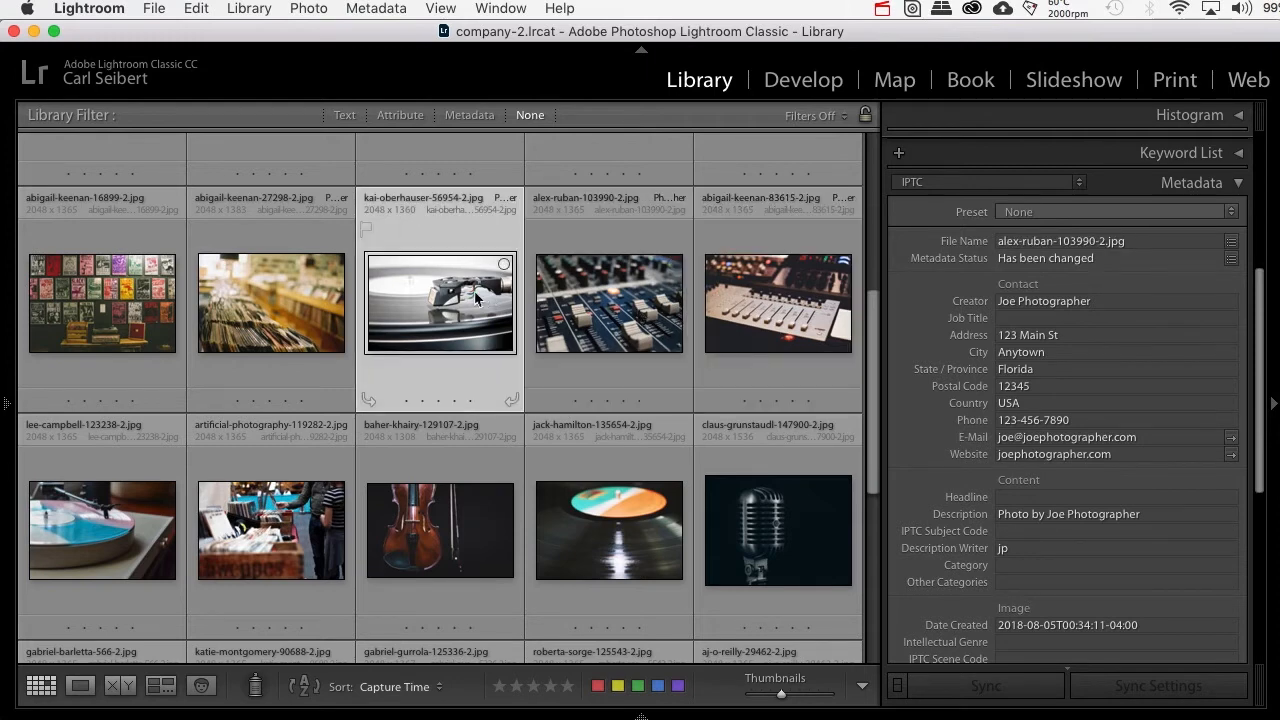
{"action": "left_click", "coordinate": [269, 331]}
{"action": "left_click", "coordinate": [144, 302]}
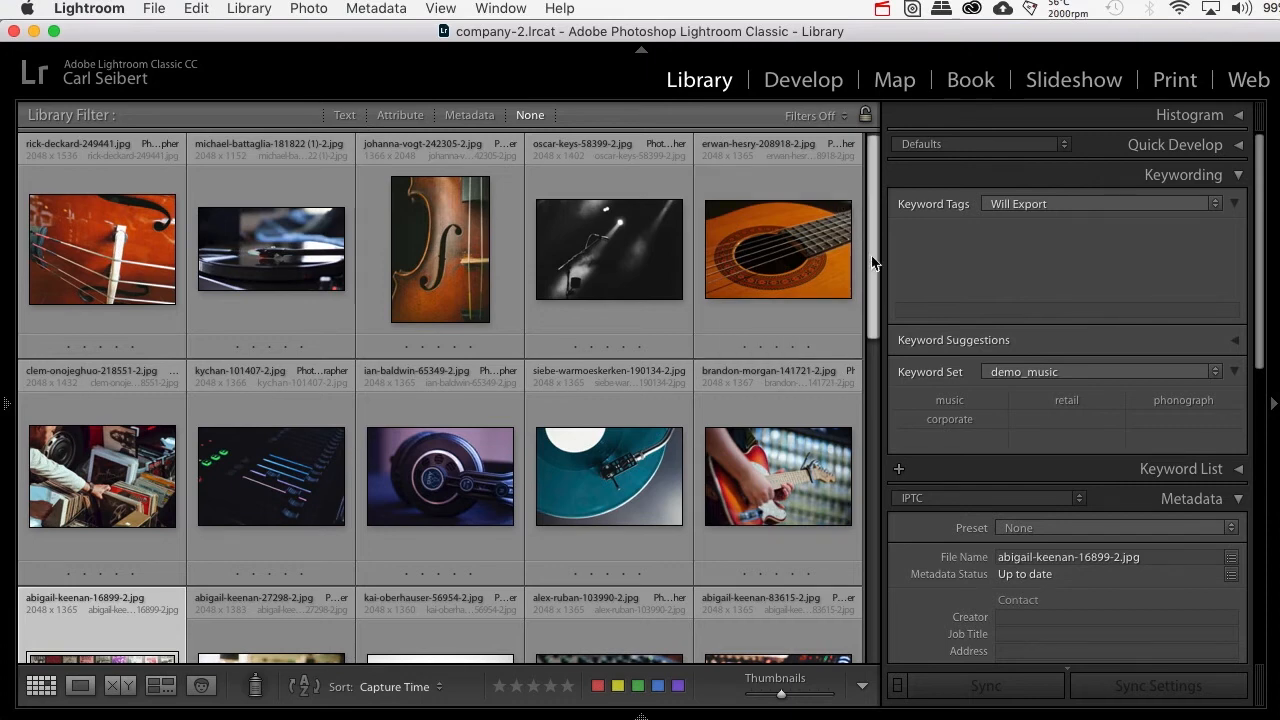
Step: Select the record bin photo, look through its IPTC fields and switch the metadata view to Large Caption
{"action": "left_click_drag", "start_coordinate": [871, 255], "coordinate": [891, 401]}
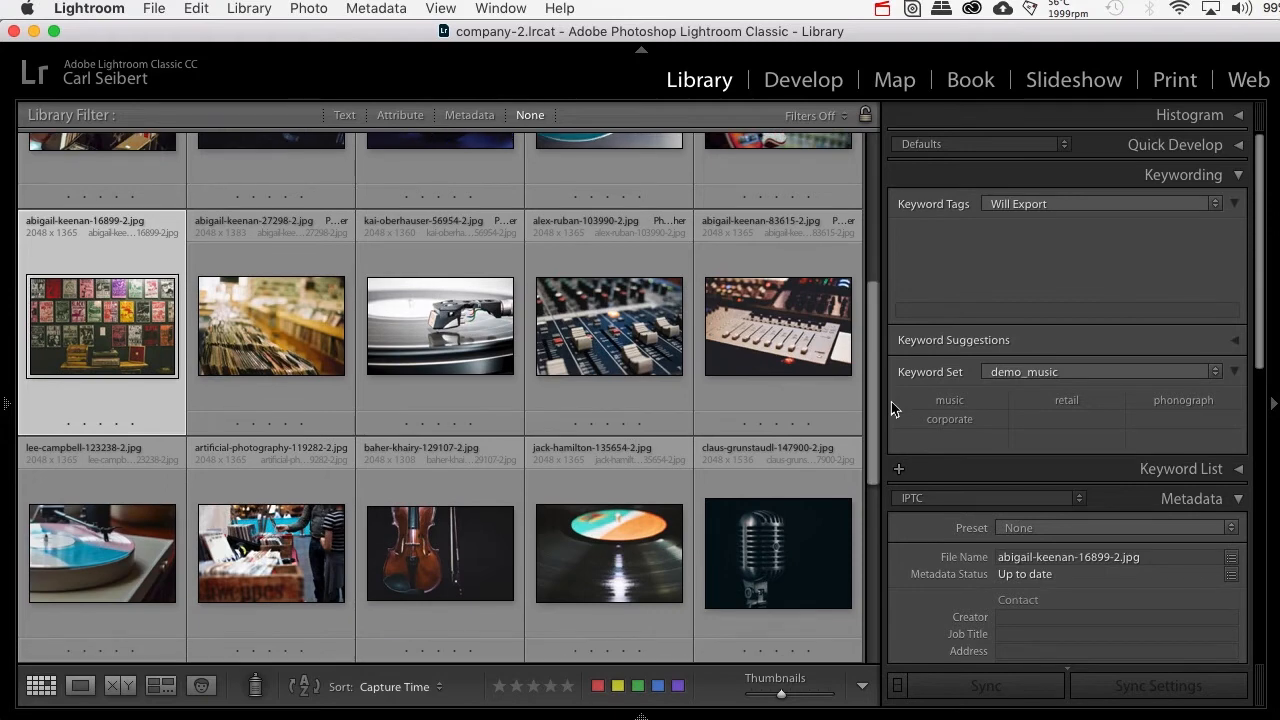
{"action": "left_click", "coordinate": [274, 387]}
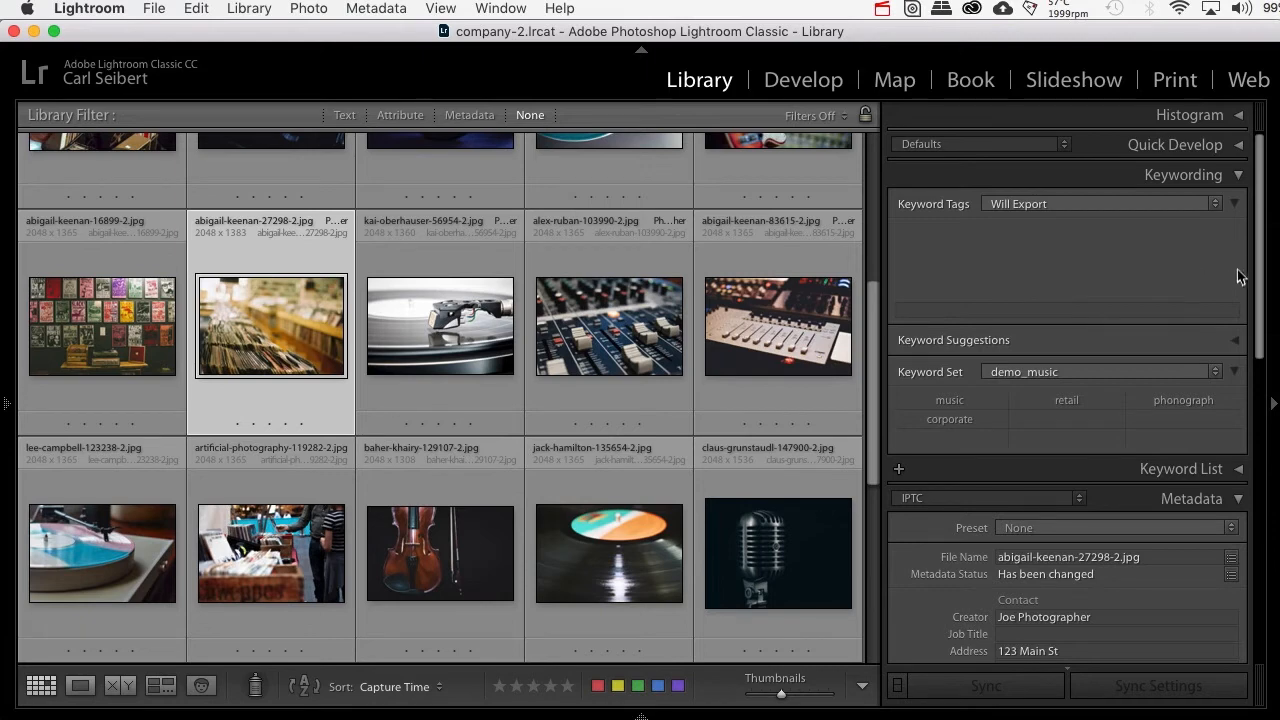
{"action": "left_click_drag", "start_coordinate": [1263, 270], "coordinate": [1278, 482]}
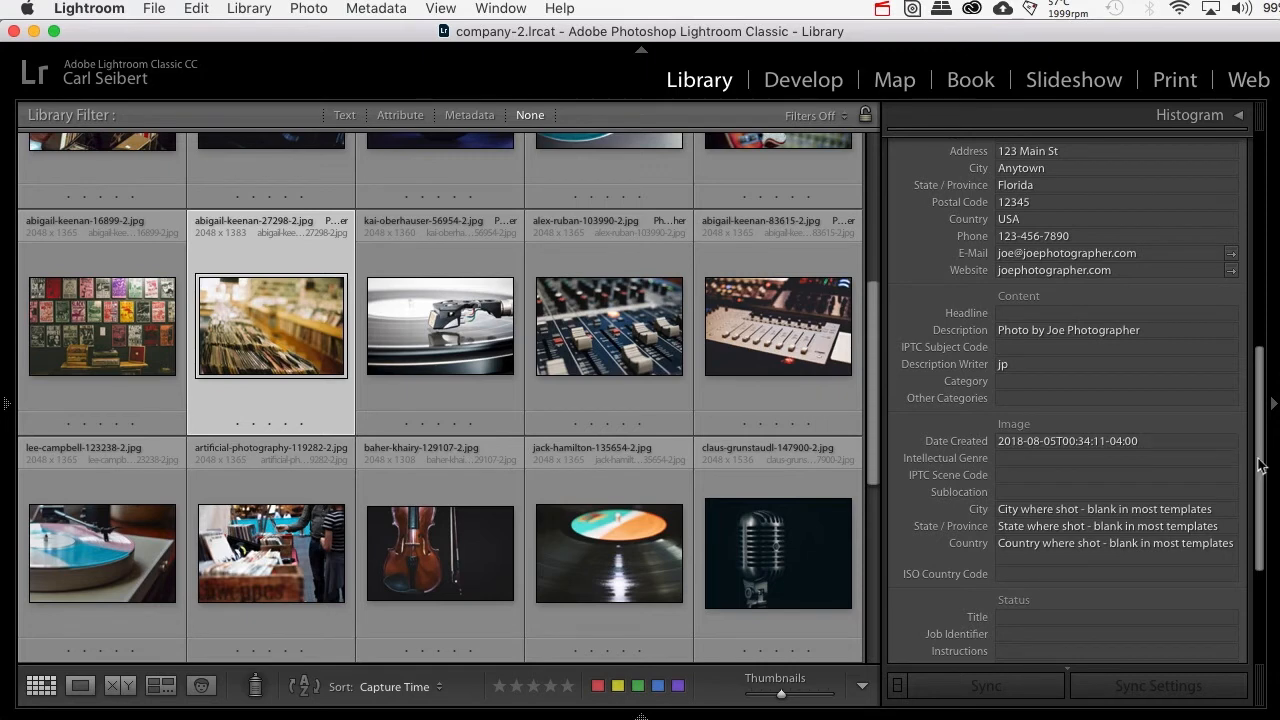
{"action": "left_click_drag", "start_coordinate": [1262, 465], "coordinate": [1255, 330]}
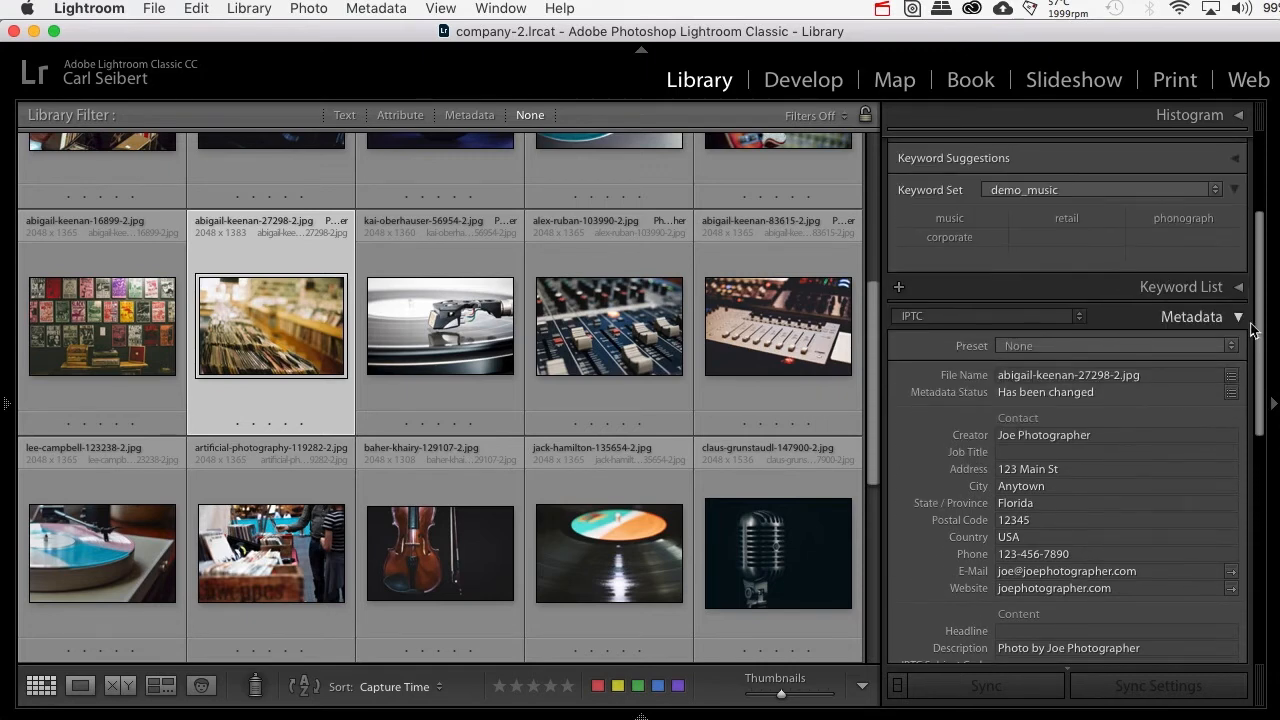
{"action": "left_click", "coordinate": [1080, 318]}
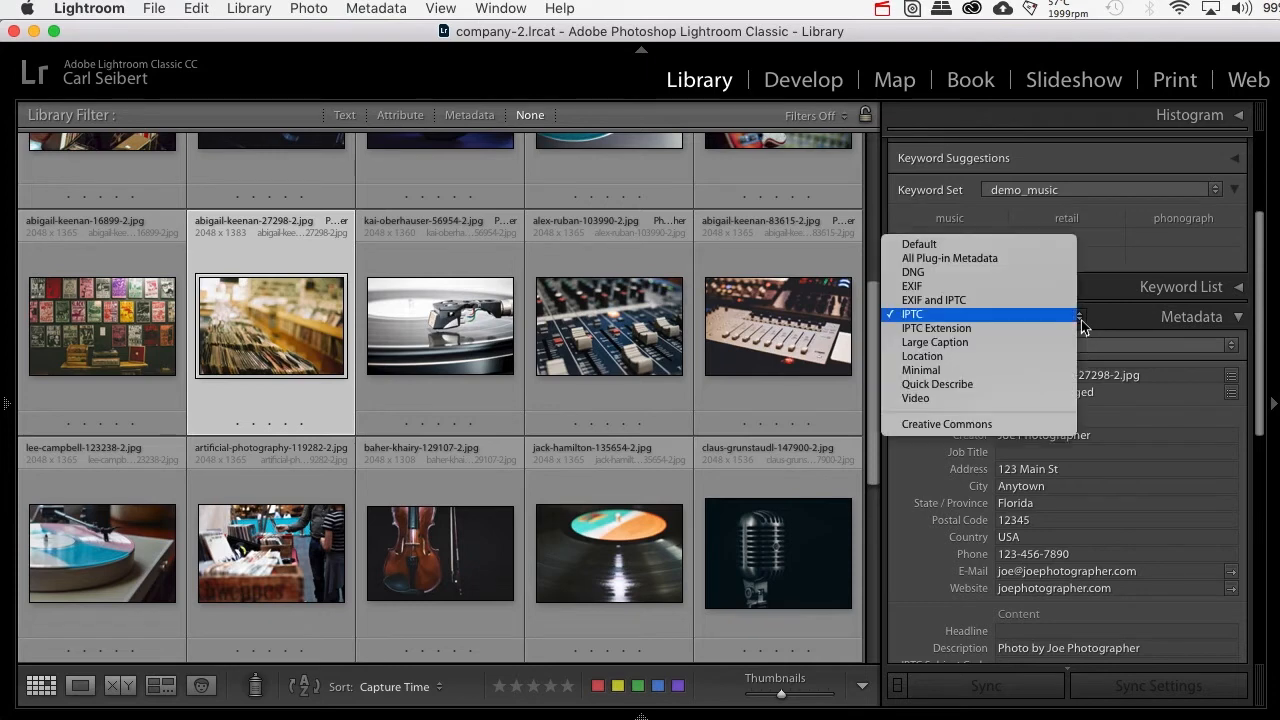
{"action": "left_click", "coordinate": [1015, 346]}
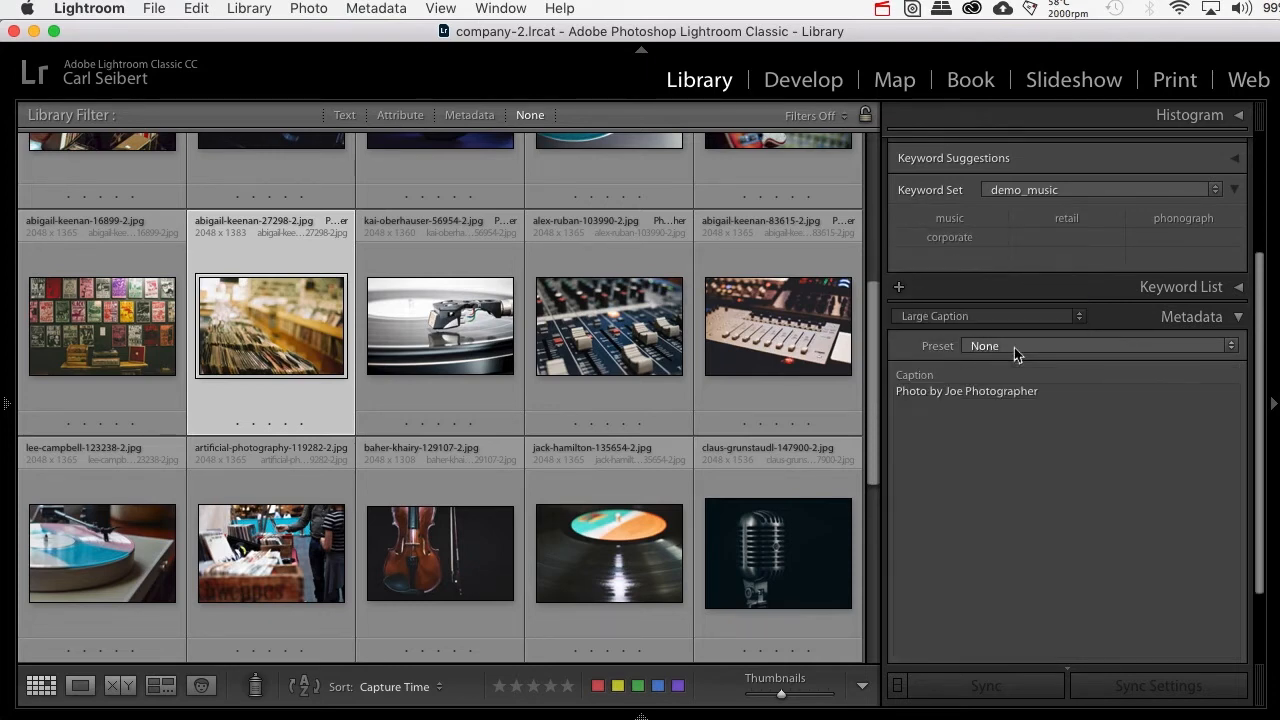
Step: Insert "Records wait for customers at Joan's Records in Anytiwn USA." in the caption ahead of the existing photo credit
{"action": "left_click", "coordinate": [899, 397]}
{"action": "left_click", "coordinate": [898, 391]}
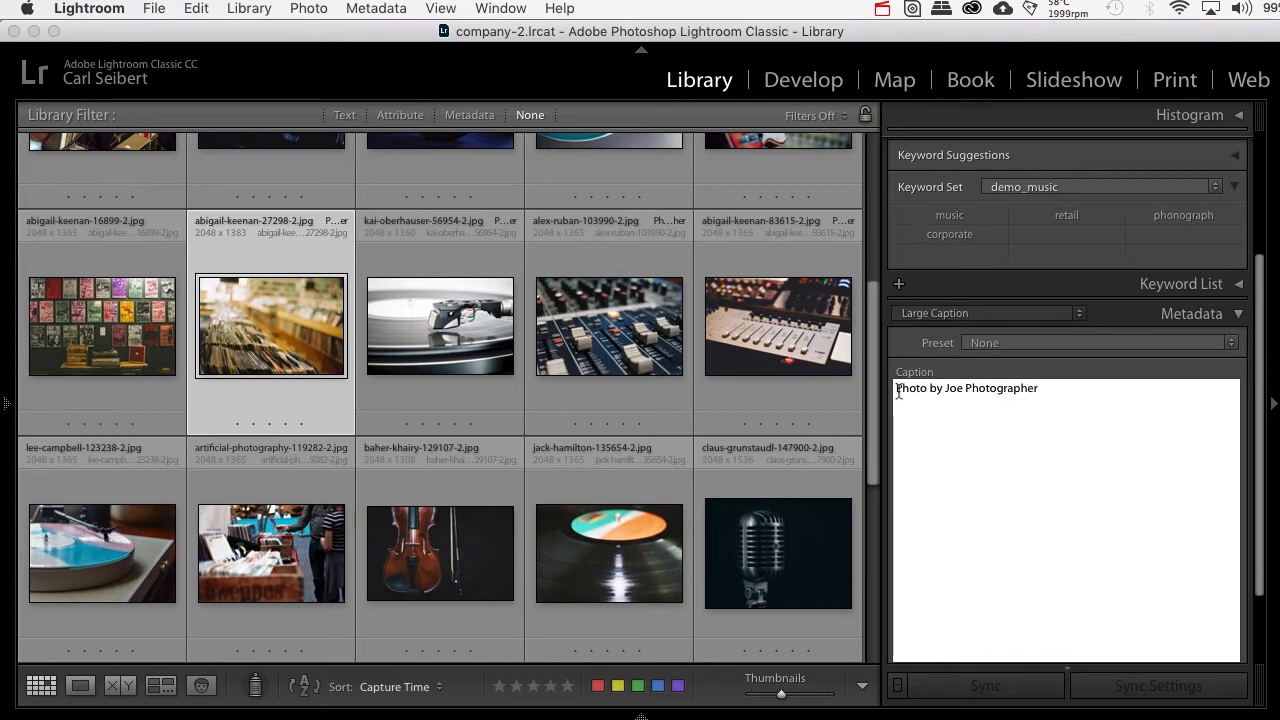
{"action": "type", "text": "Records wait for customers at Joan"}
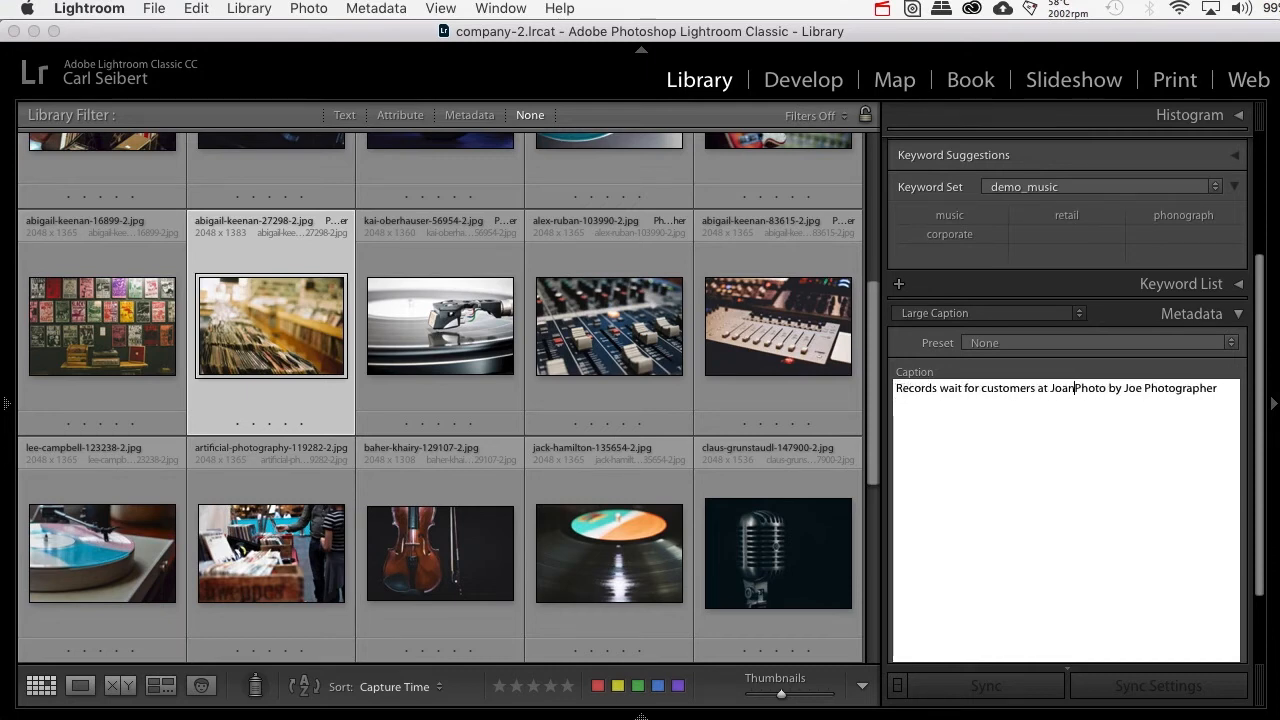
{"action": "type", "text": "'s Records in Anytiwn USA. W"}
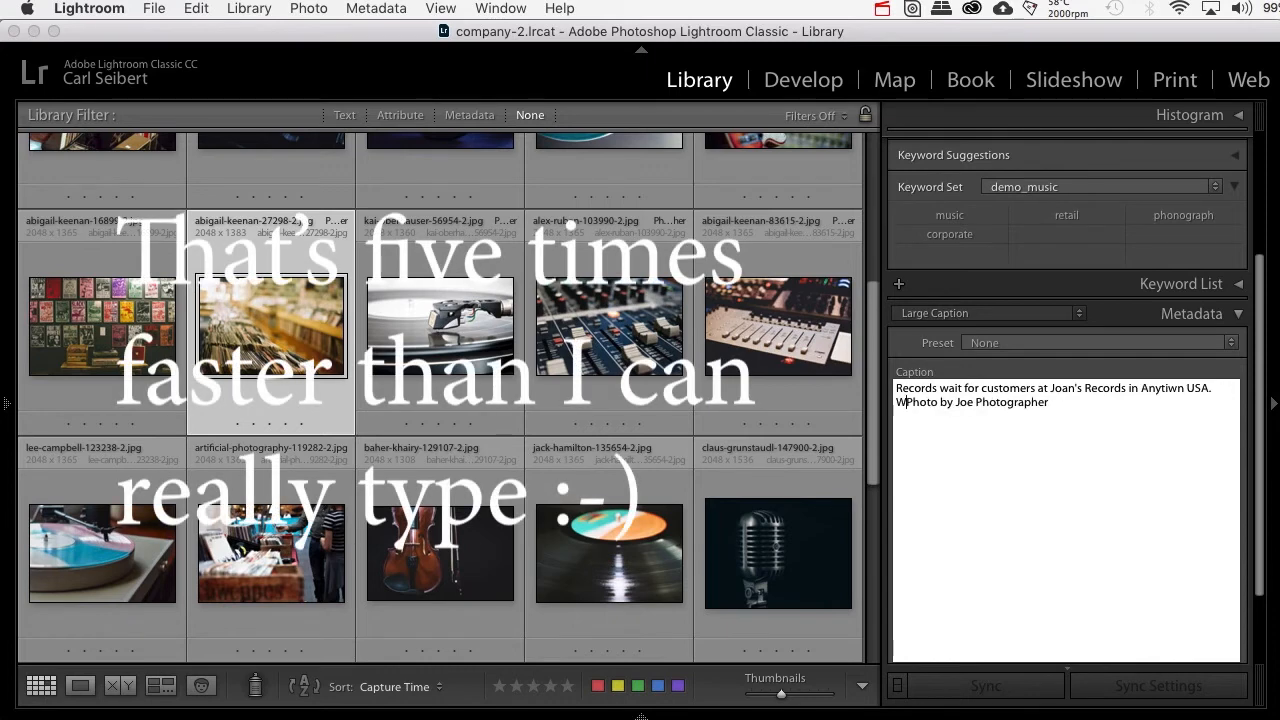
Step: Continue the caption before the credit with "WidgetCo is expanding into the music business and has bought several records stores, including Joan's."
{"action": "type", "text": "idgetCo is expanding into the music business and "}
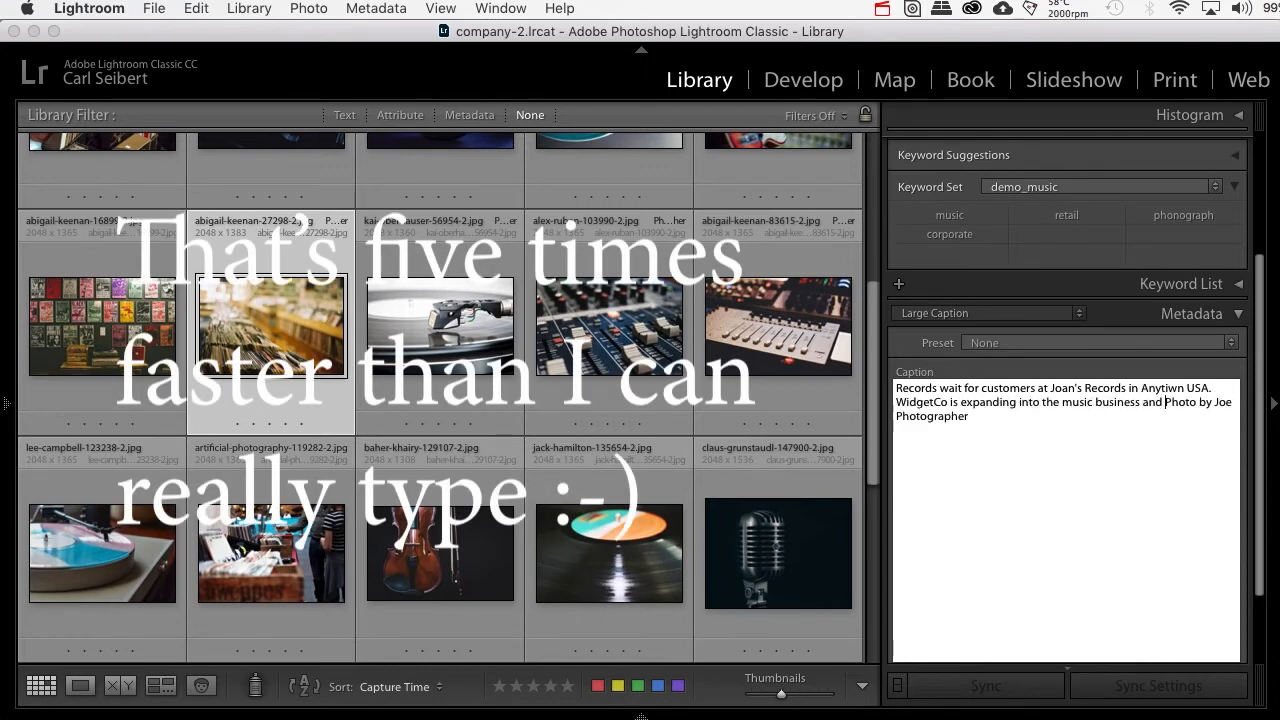
{"action": "type", "text": "has bought several records stores, inclusing Jo"}
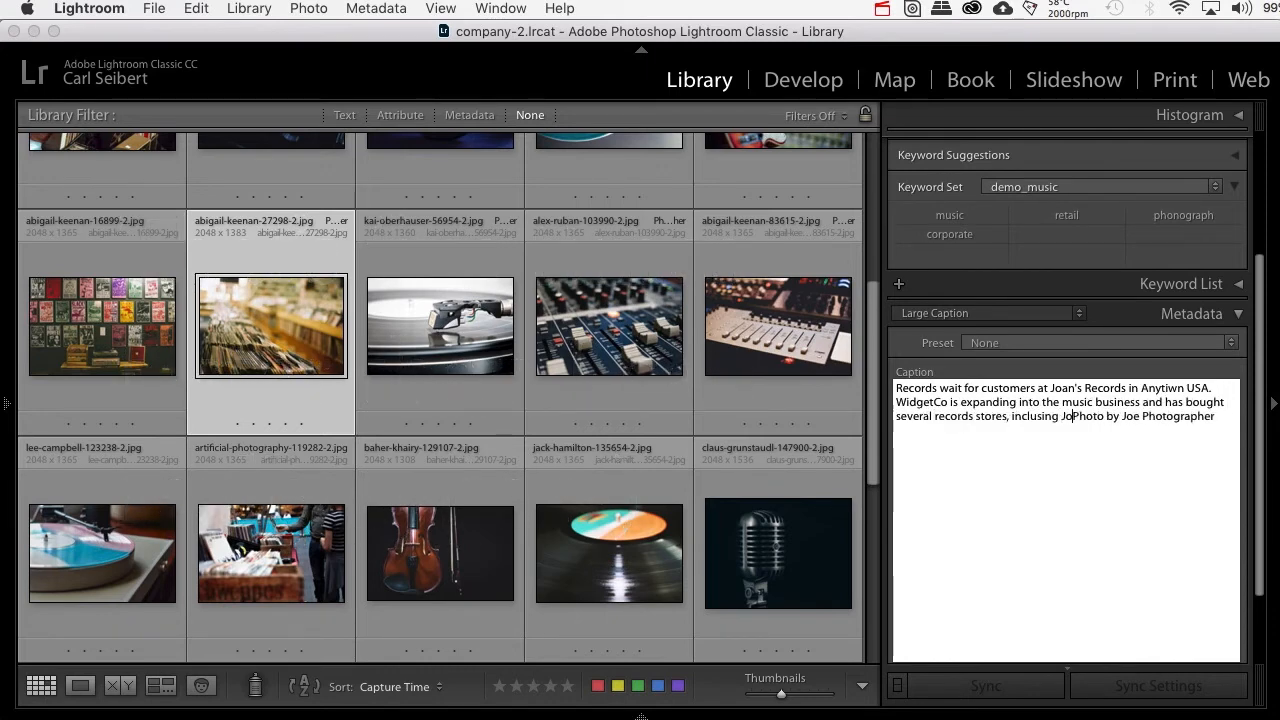
{"action": "type", "text": "a's'."}
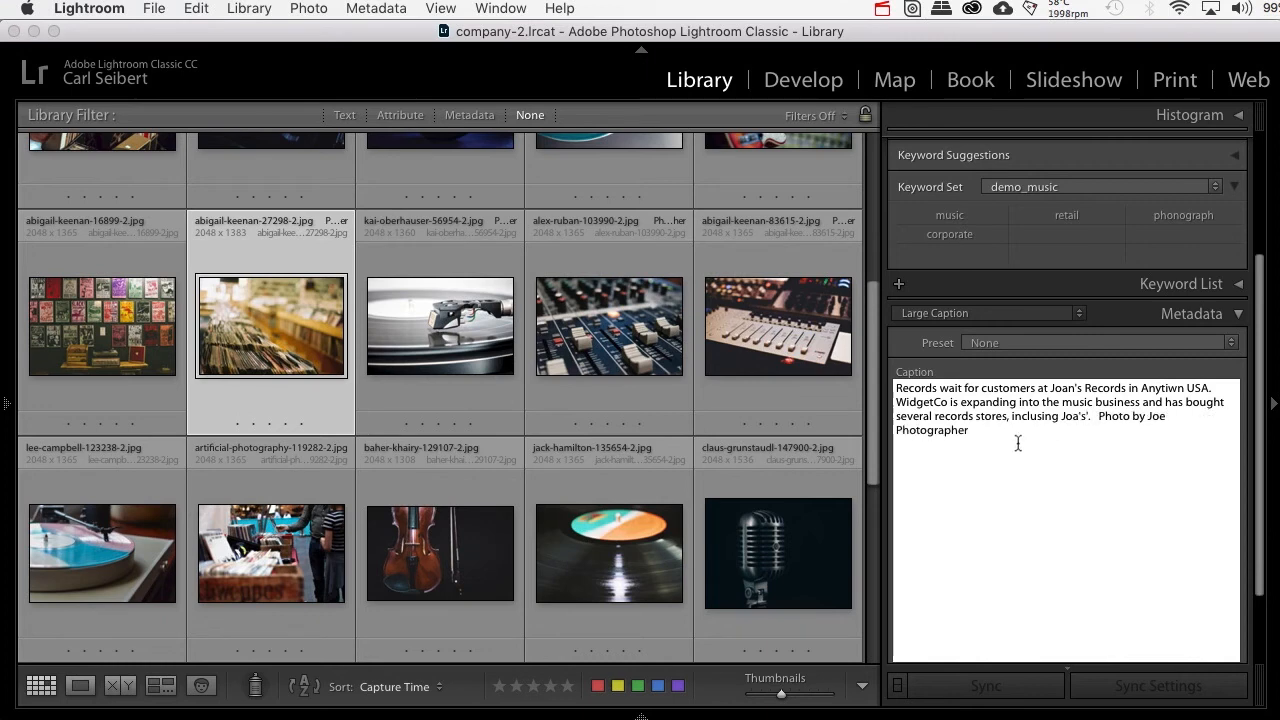
{"action": "left_click", "coordinate": [1088, 418]}
{"action": "key", "text": "BackSpace"}
{"action": "key", "text": "BackSpace"}
{"action": "key", "text": "BackSpace"}
{"action": "type", "text": "n's"}
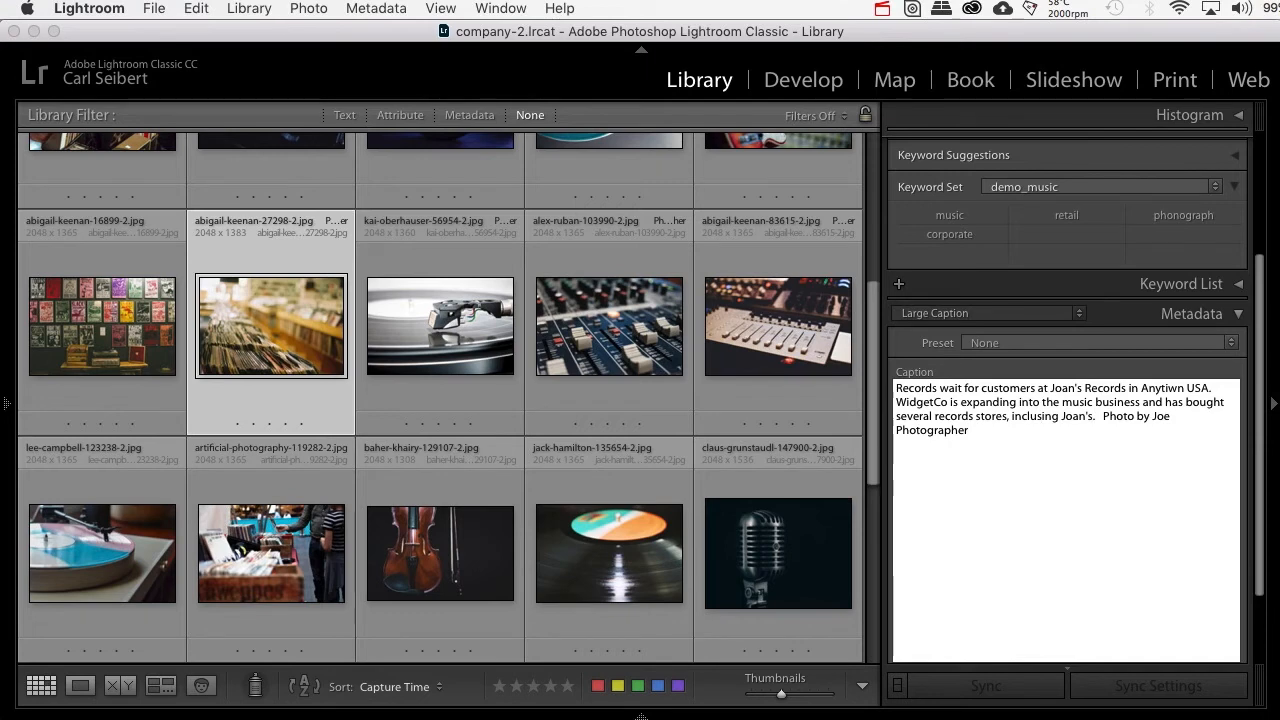
{"action": "key", "text": "BackSpace"}
{"action": "type", "text": "d"}
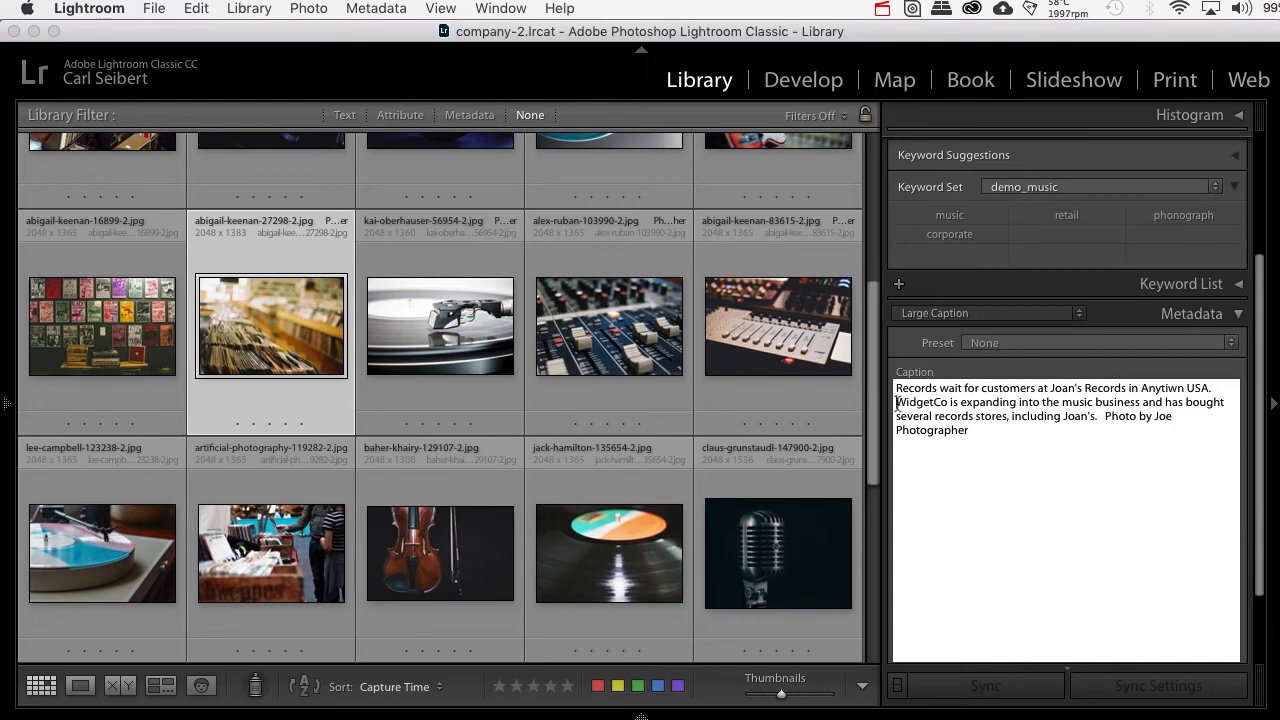
Step: Add the record wall and record crate photos to the selection and open metadata synchronization from the record bin photo
{"action": "left_click_drag", "start_coordinate": [896, 403], "coordinate": [1102, 419]}
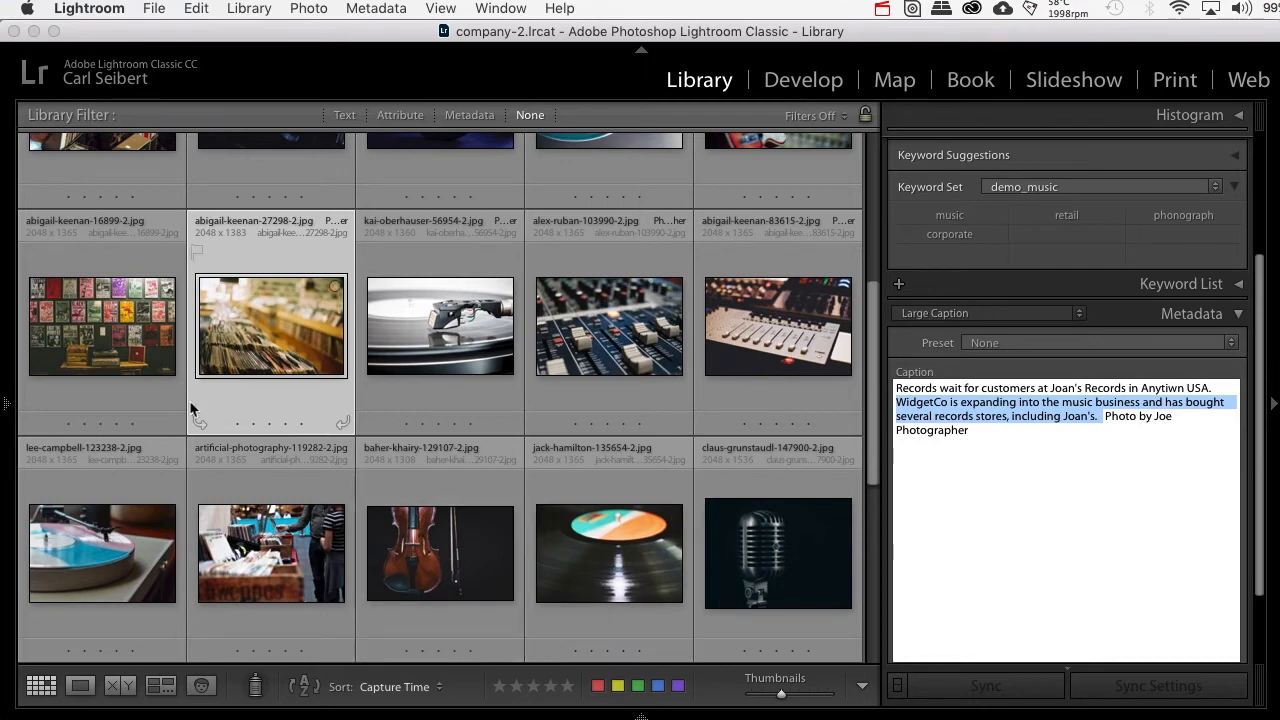
{"action": "left_click", "coordinate": [140, 395], "text": "super"}
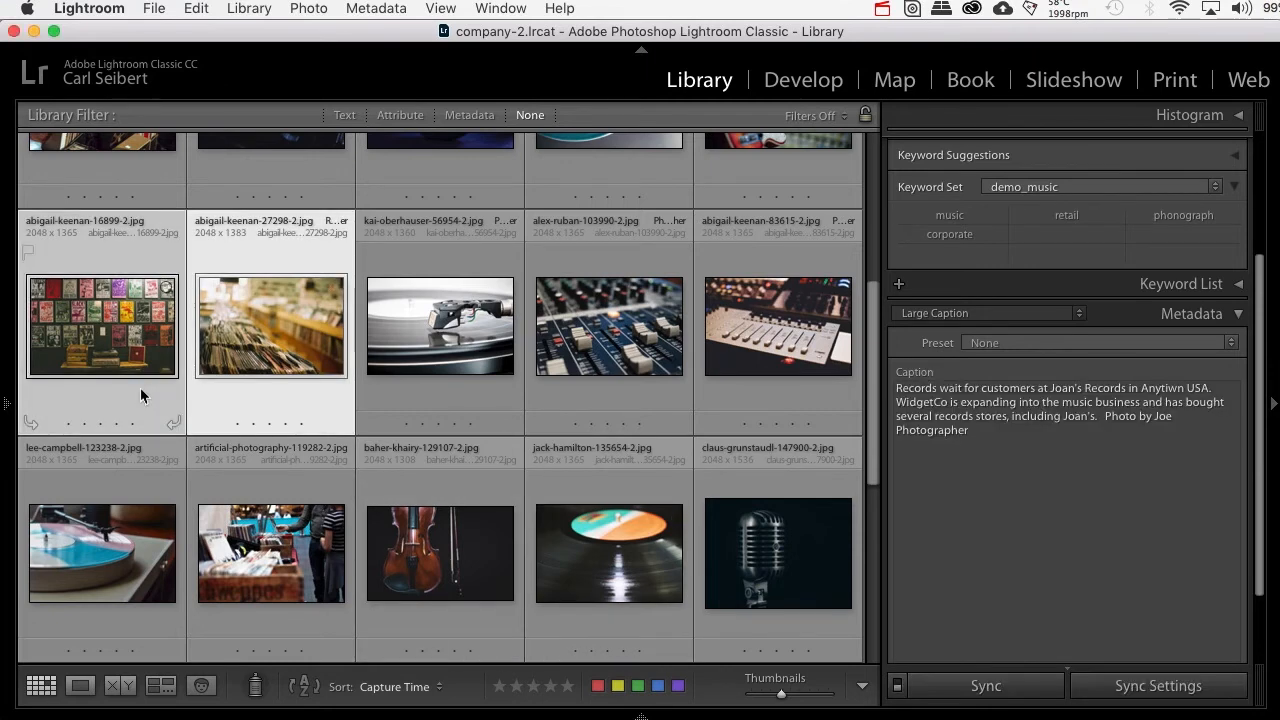
{"action": "left_click", "coordinate": [256, 503], "text": "super"}
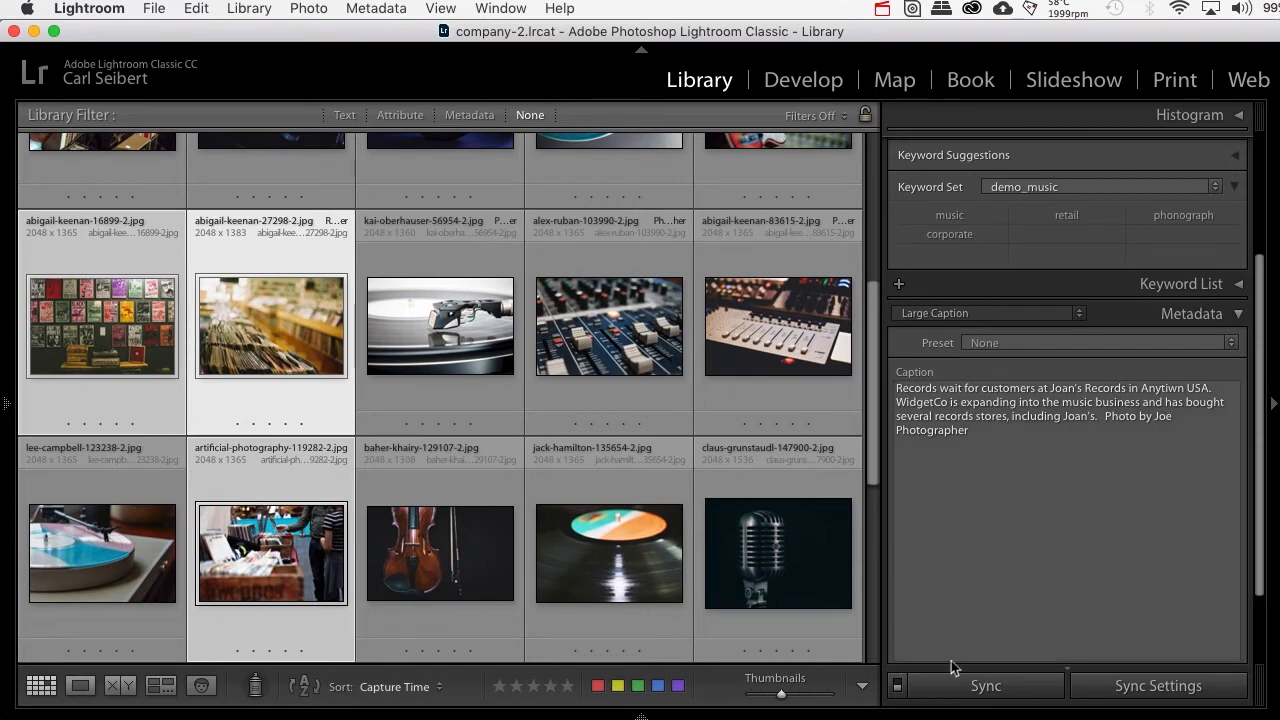
{"action": "left_click", "coordinate": [979, 684]}
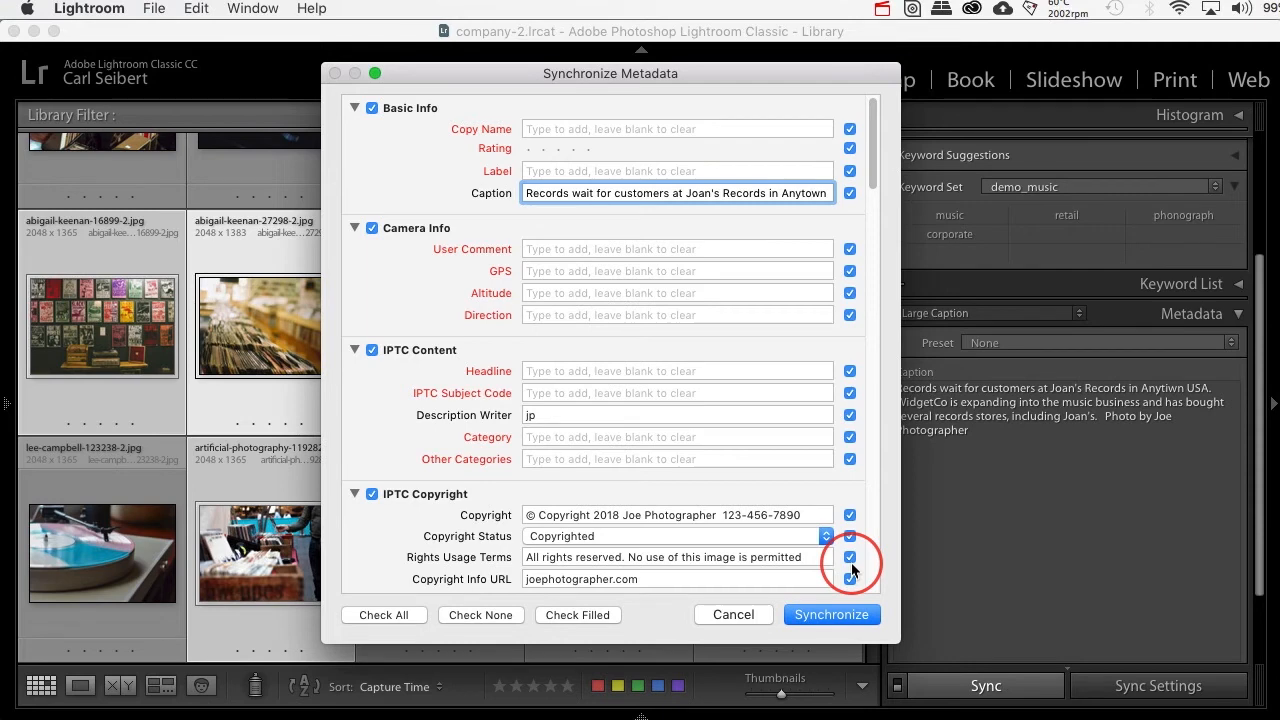
Step: Synchronize only the Caption field across the selected photos and check the caption of the record wall and record crate photos
{"action": "left_click", "coordinate": [492, 620]}
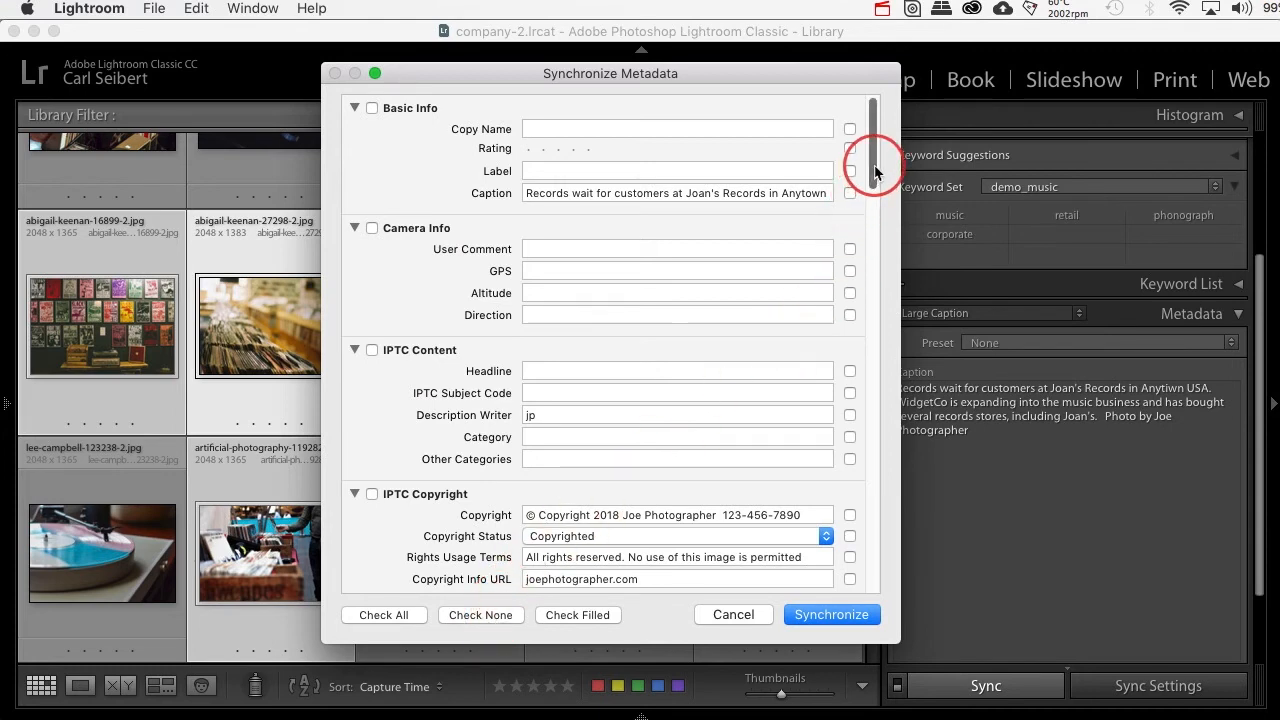
{"action": "mouse_move", "coordinate": [875, 172]}
{"action": "left_mouse_down"}
{"action": "mouse_move", "coordinate": [884, 247]}
{"action": "mouse_move", "coordinate": [879, 155]}
{"action": "left_mouse_up"}
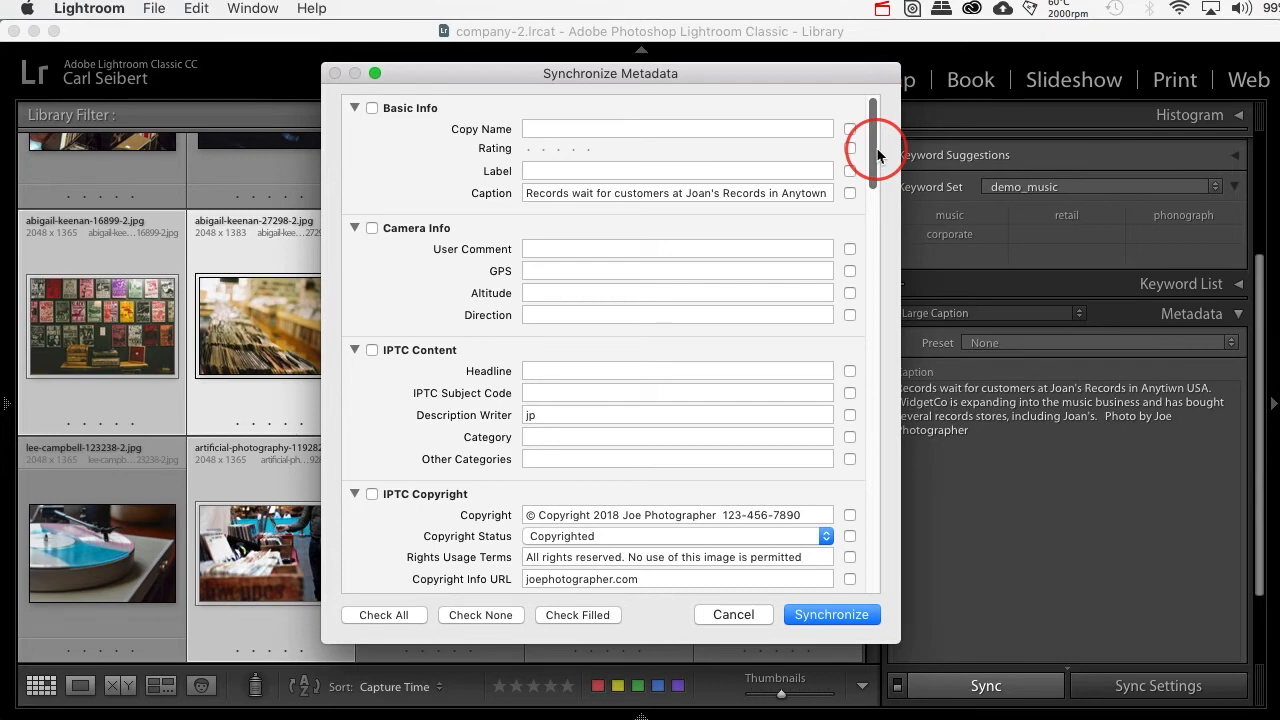
{"action": "left_click", "coordinate": [849, 193]}
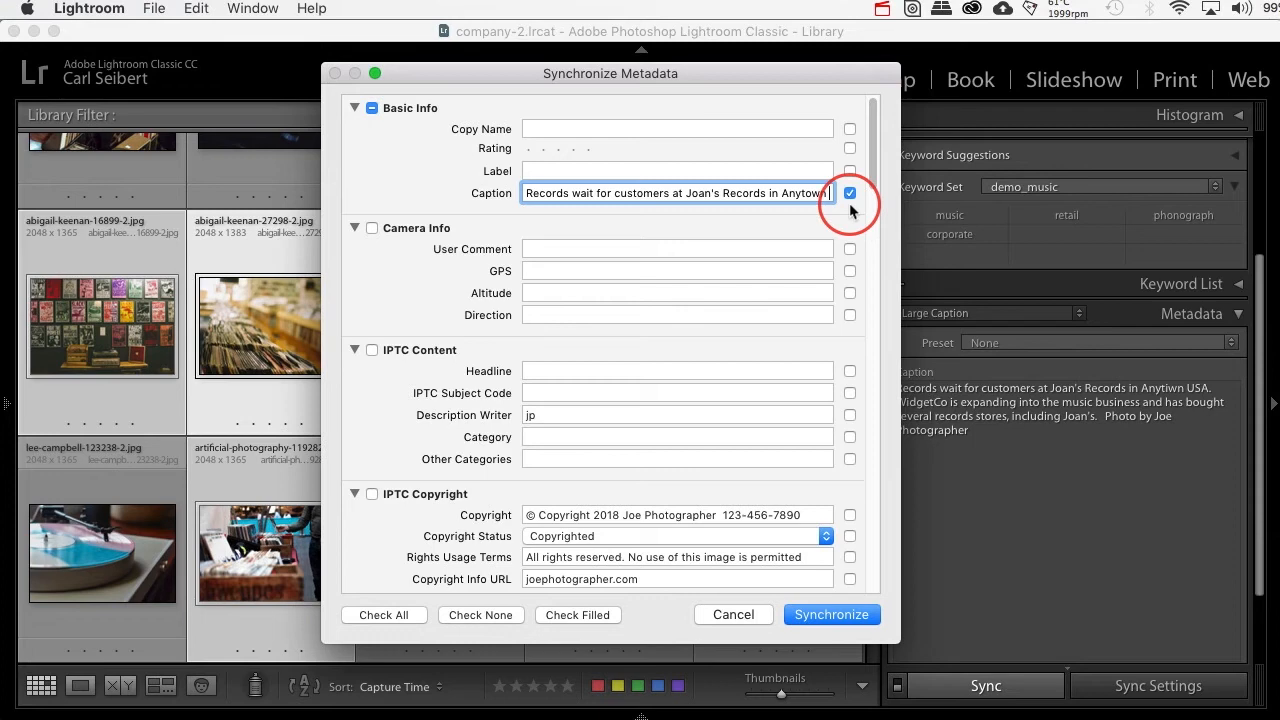
{"action": "left_click", "coordinate": [834, 615]}
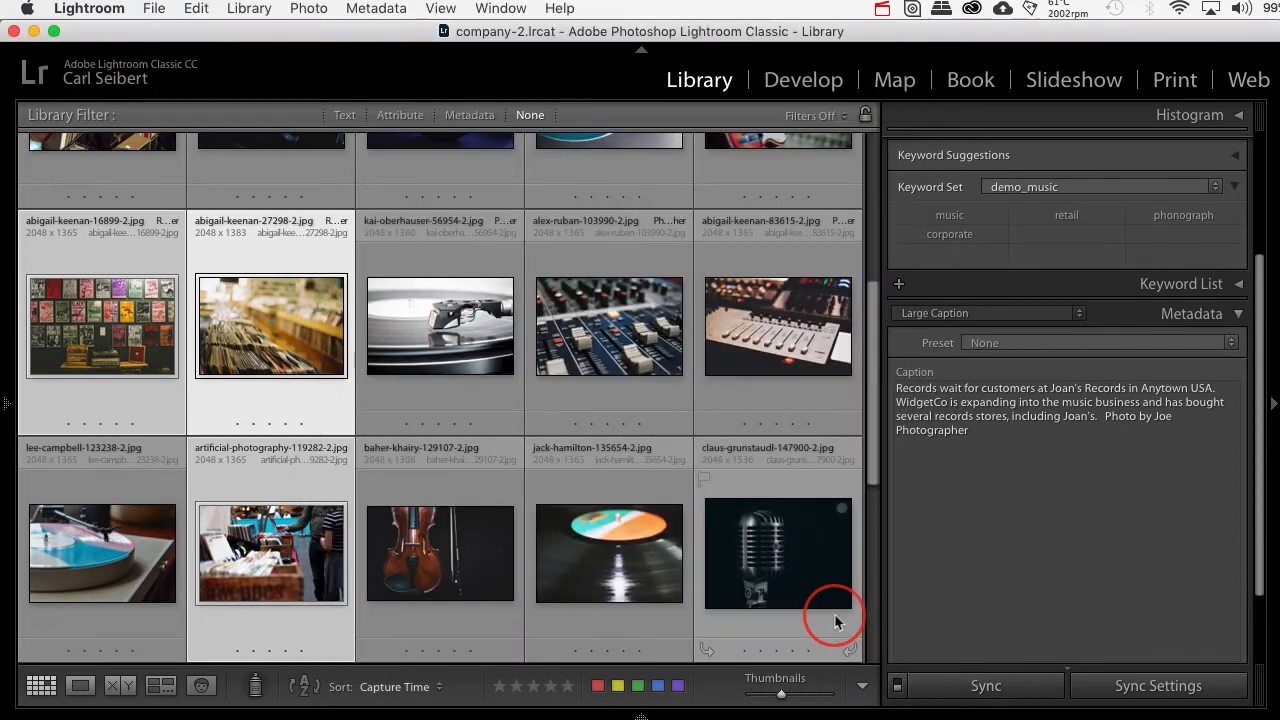
{"action": "left_click", "coordinate": [94, 385]}
{"action": "left_click", "coordinate": [266, 503]}
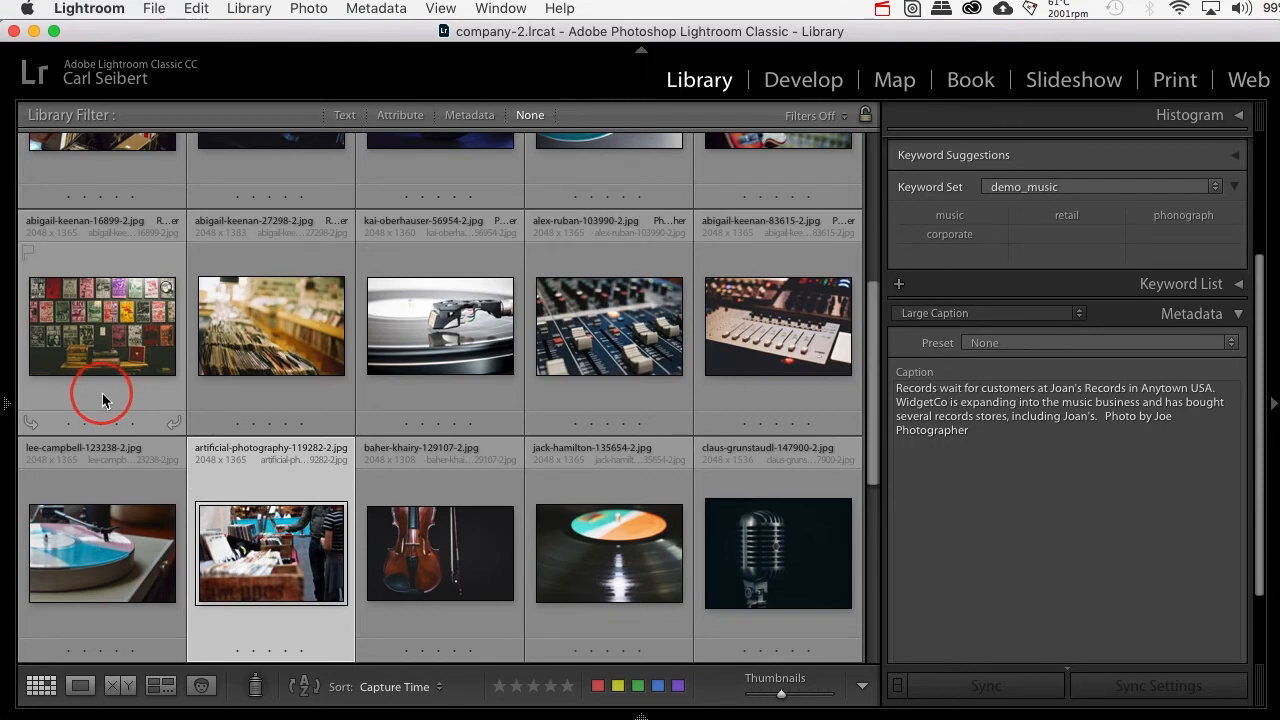
Step: Select the record wall photo, add the record crate photo as the active one, and open metadata synchronization
{"action": "left_click", "coordinate": [258, 390]}
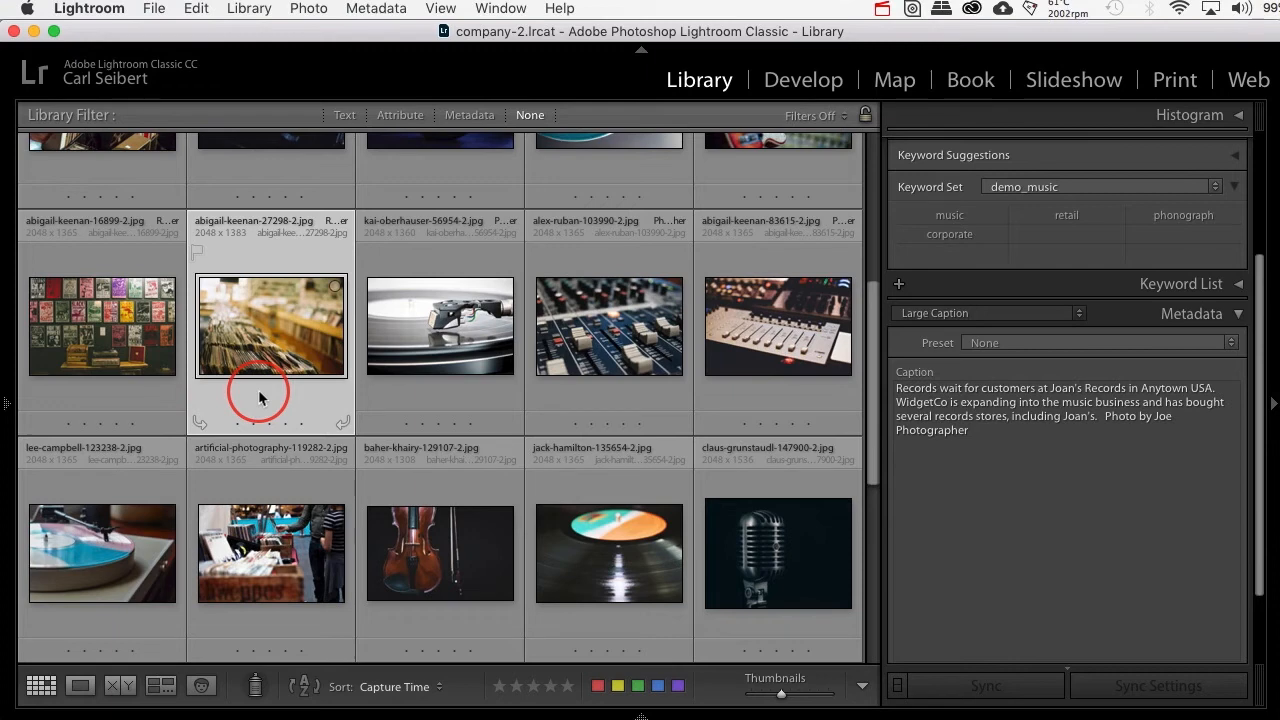
{"action": "left_click", "coordinate": [146, 404]}
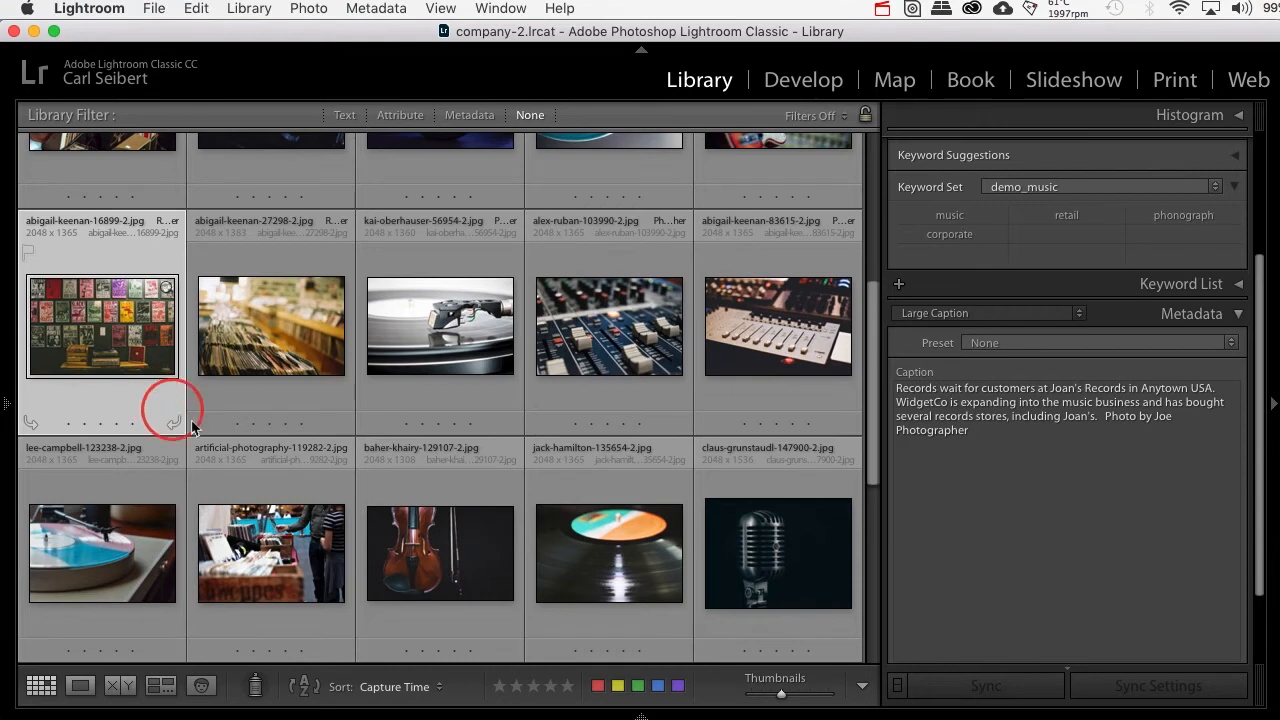
{"action": "left_click", "coordinate": [245, 496], "text": "super"}
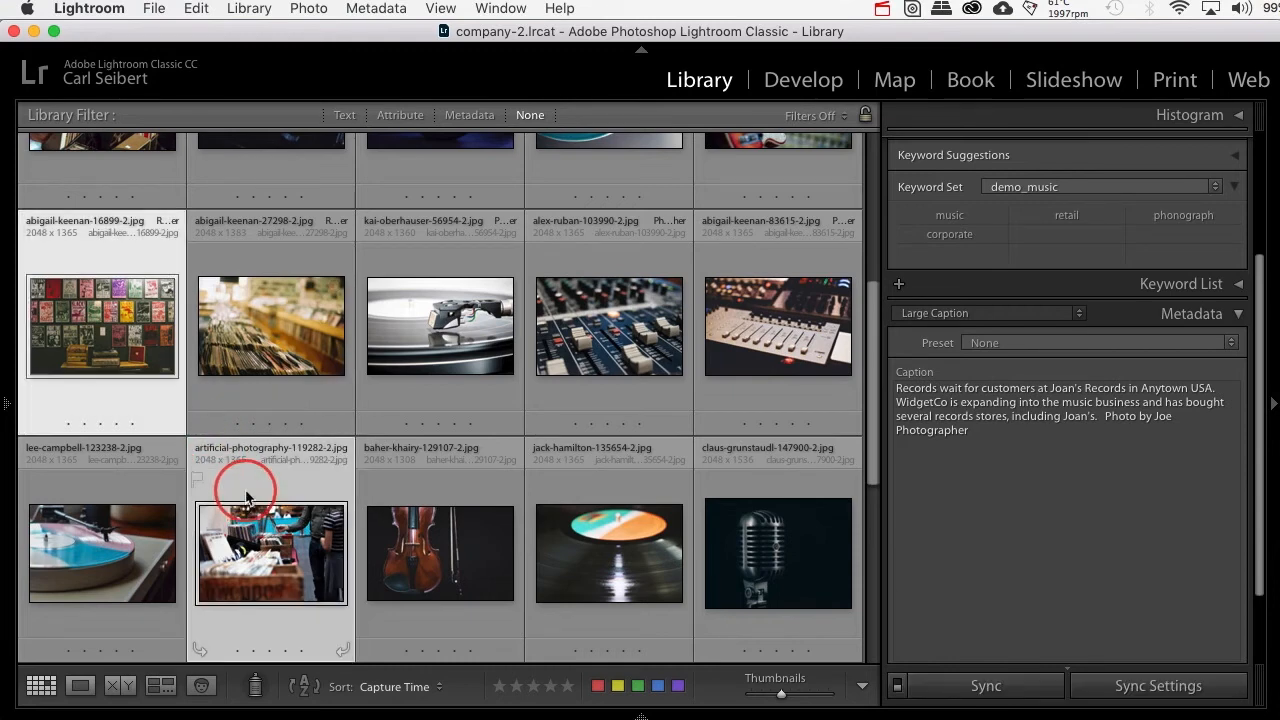
{"action": "left_click", "coordinate": [985, 692]}
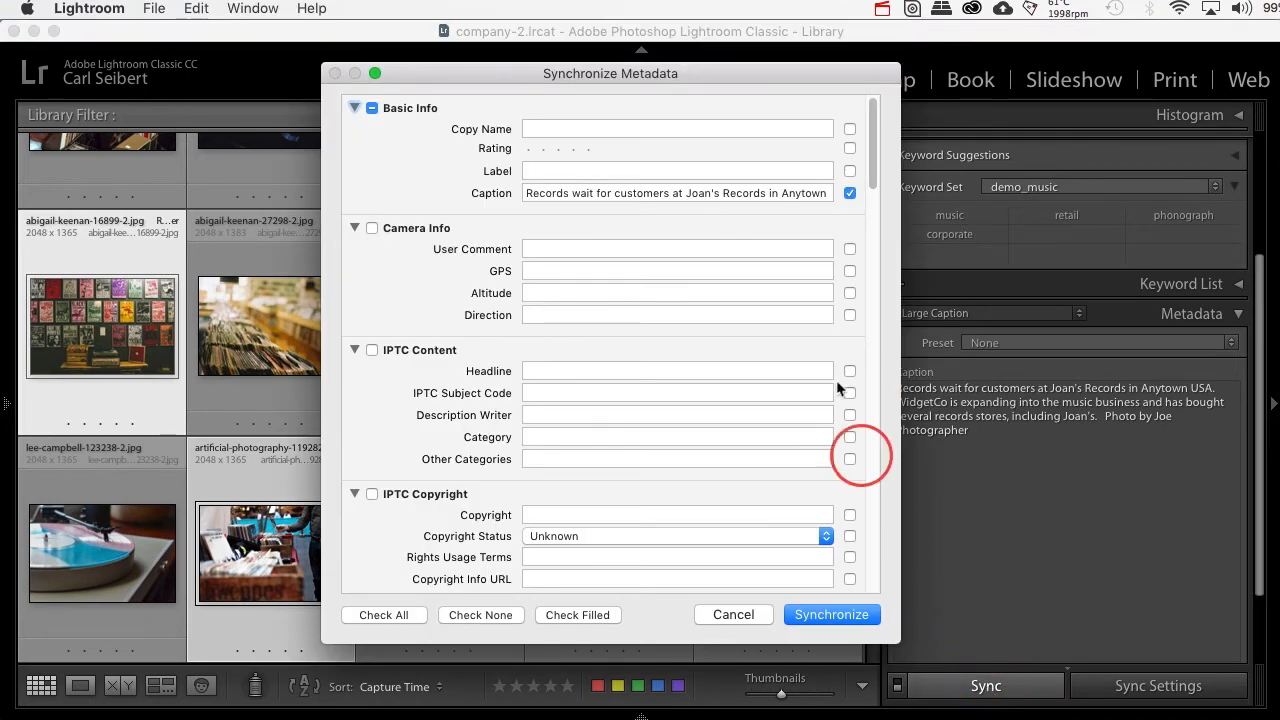
Step: Remove the caption's opening sentence, so it starts with "WidgetCo is expanding", and synchronize only the Caption field to both selected photos
{"action": "left_click", "coordinate": [812, 194]}
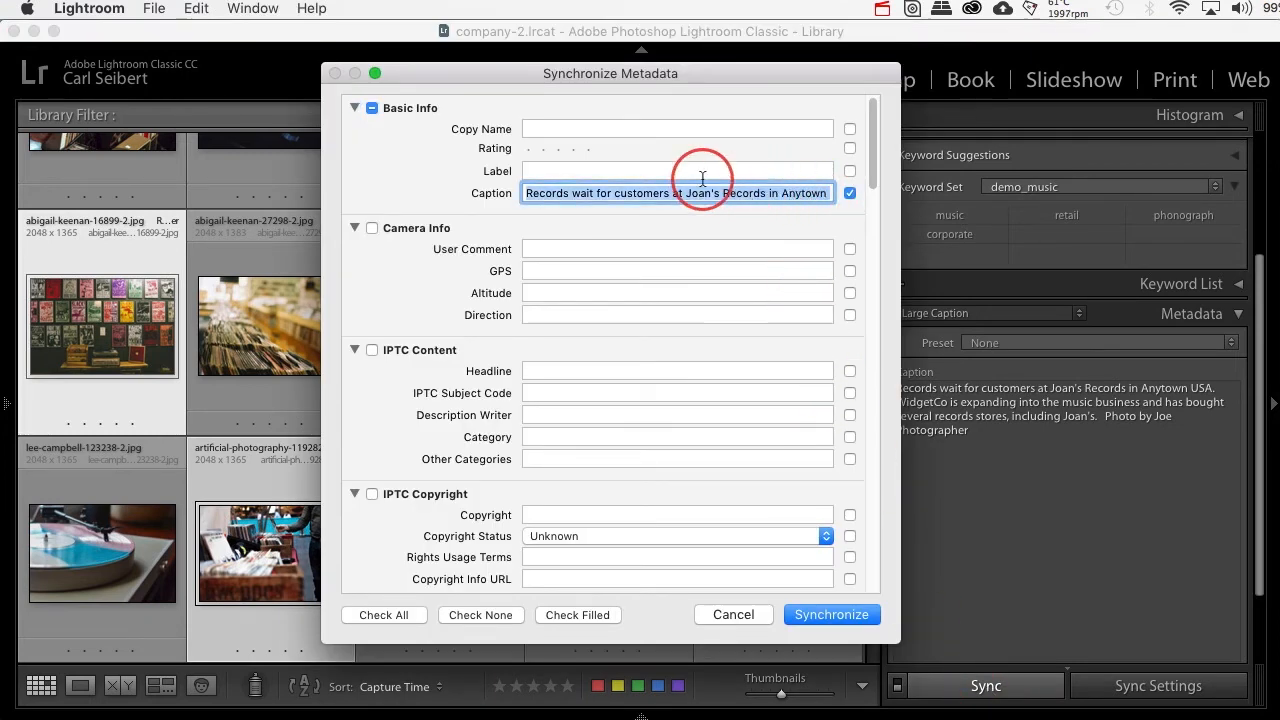
{"action": "key", "text": "Down"}
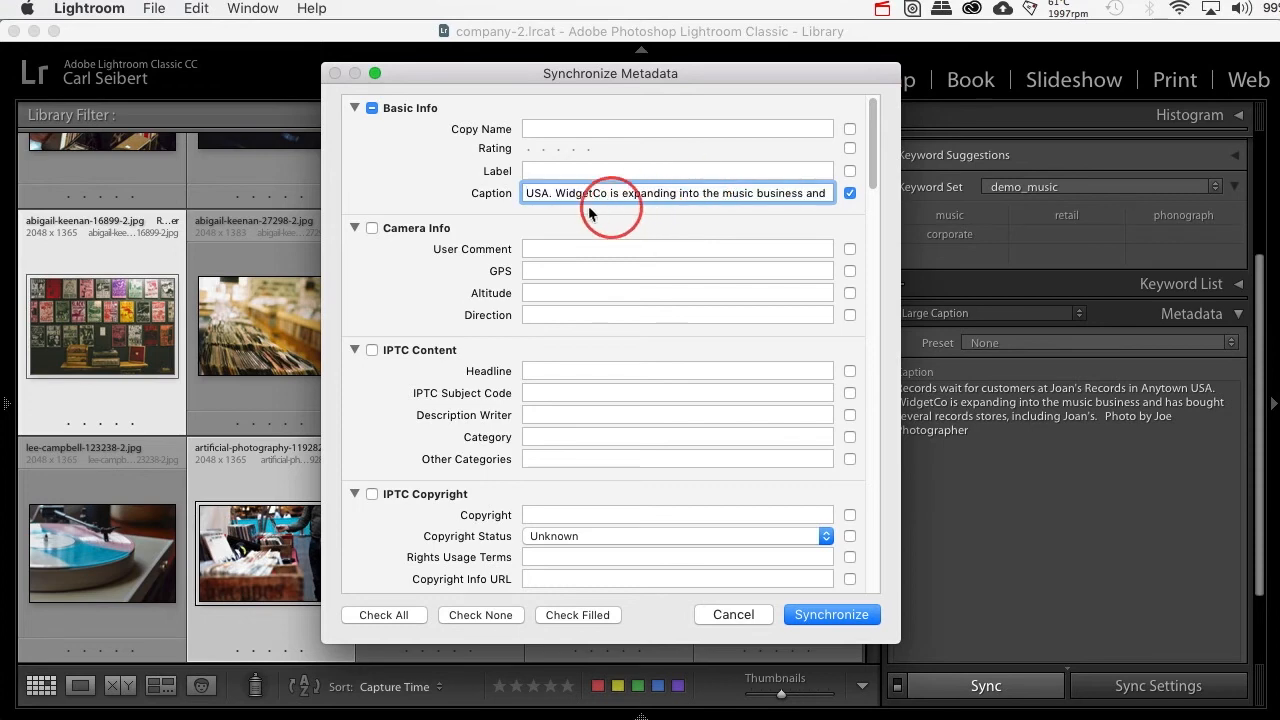
{"action": "left_click_drag", "start_coordinate": [556, 191], "coordinate": [511, 193]}
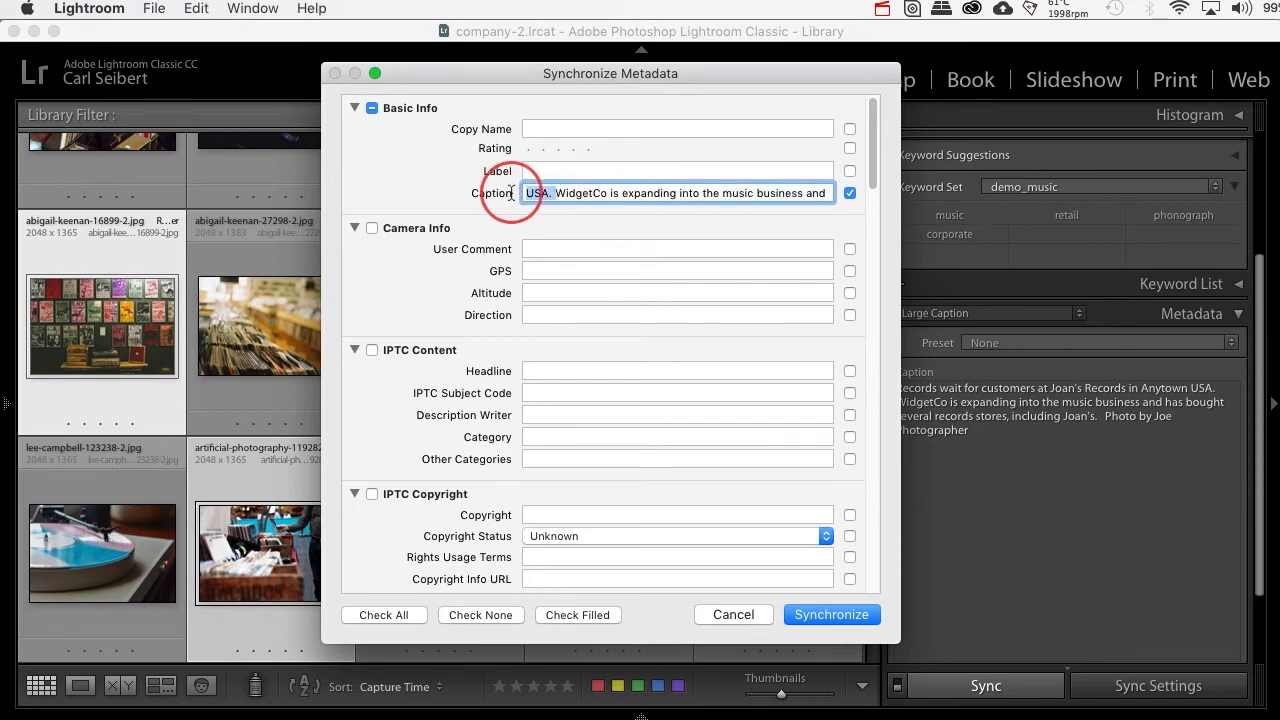
{"action": "key", "text": "BackSpace"}
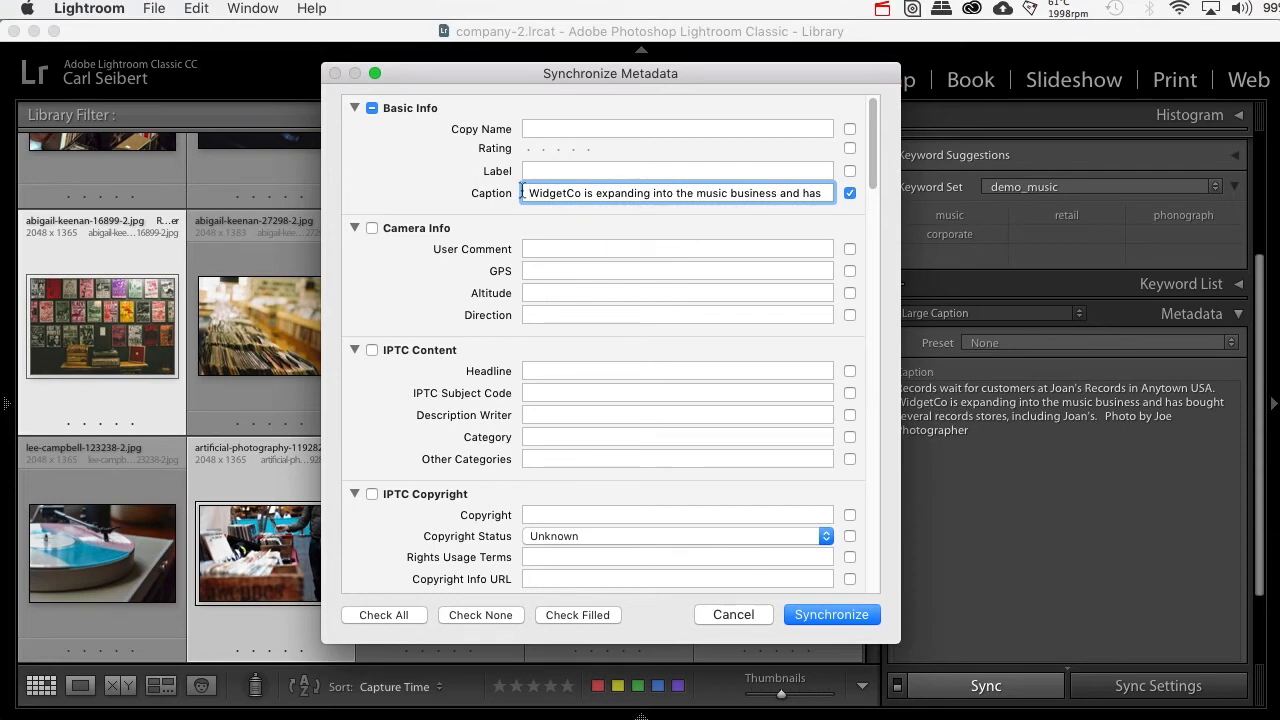
{"action": "left_click", "coordinate": [822, 614]}
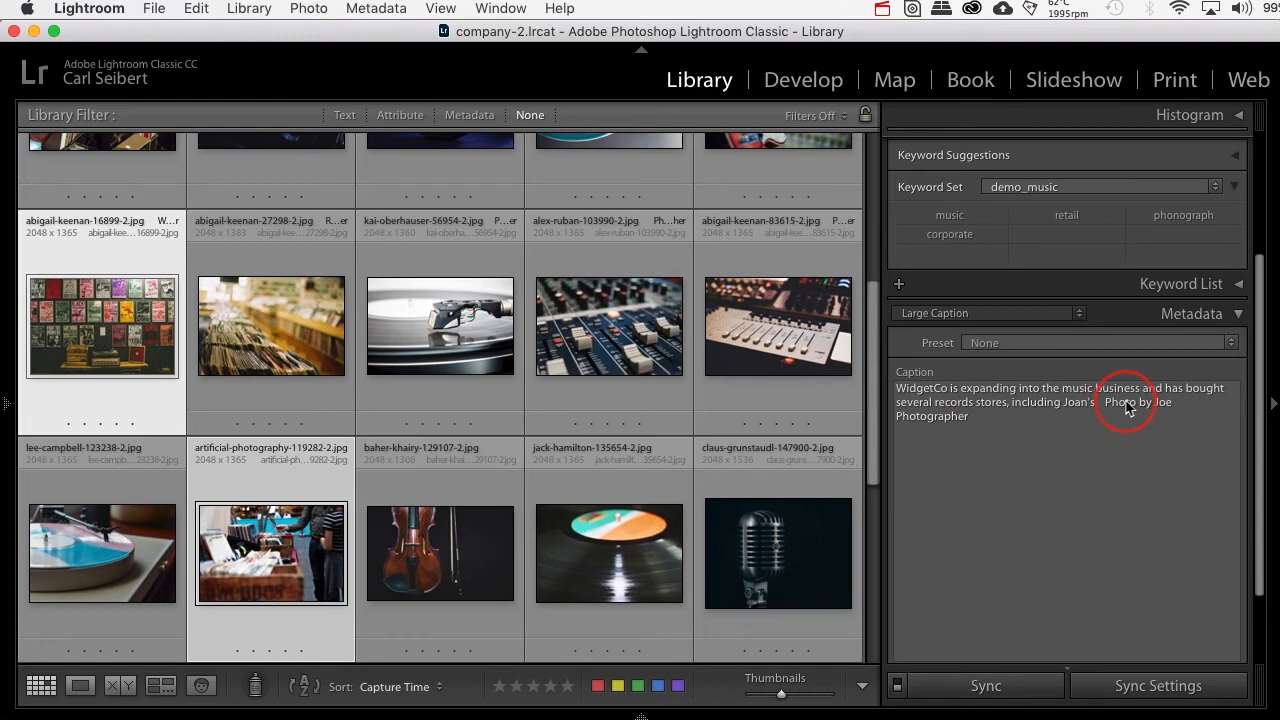
{"action": "left_click", "coordinate": [957, 451]}
{"action": "left_click", "coordinate": [265, 510]}
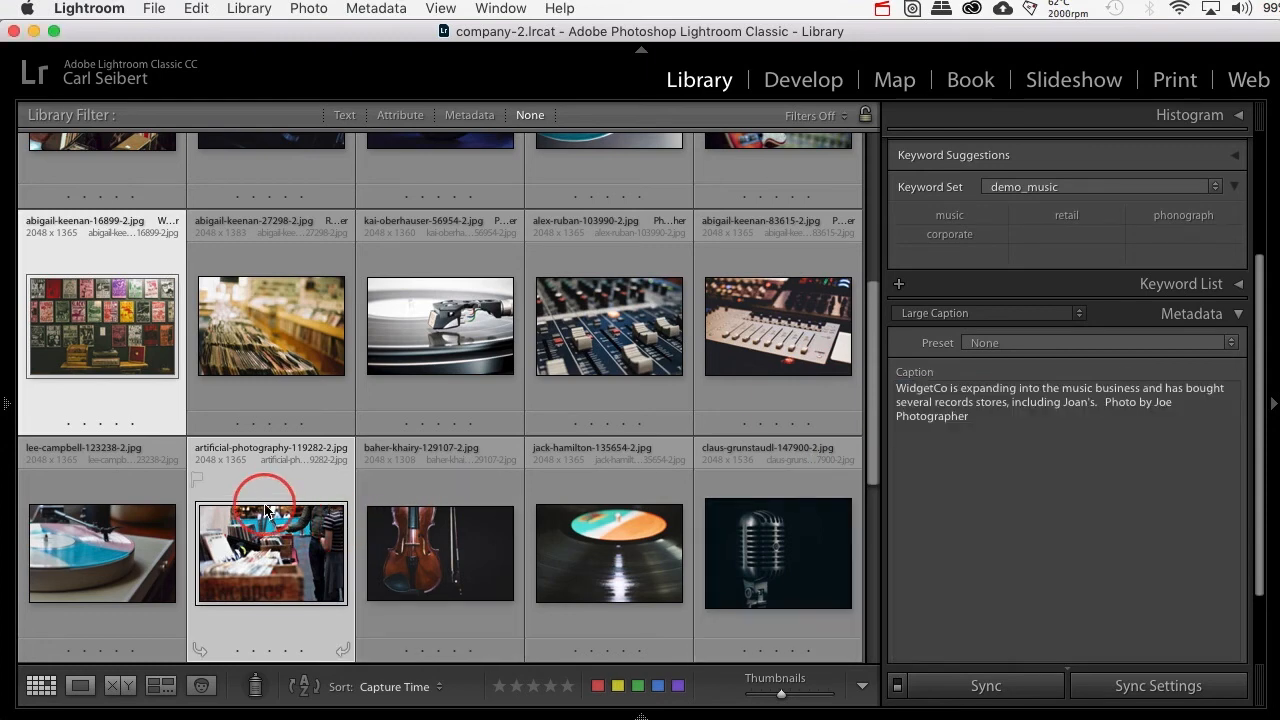
Step: Insert "Records line the walls in Joan's Records." at the start of the record wall photo's caption and check the record crate photo's caption
{"action": "left_click", "coordinate": [145, 388]}
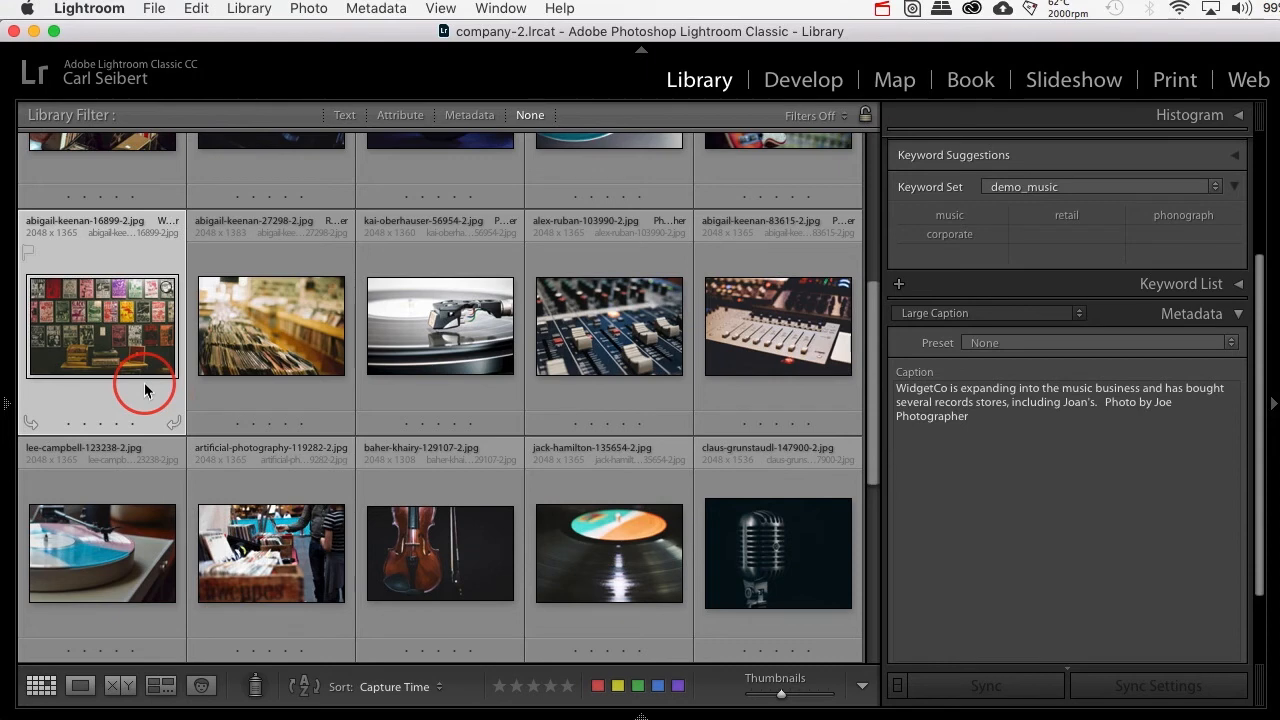
{"action": "left_click", "coordinate": [897, 388]}
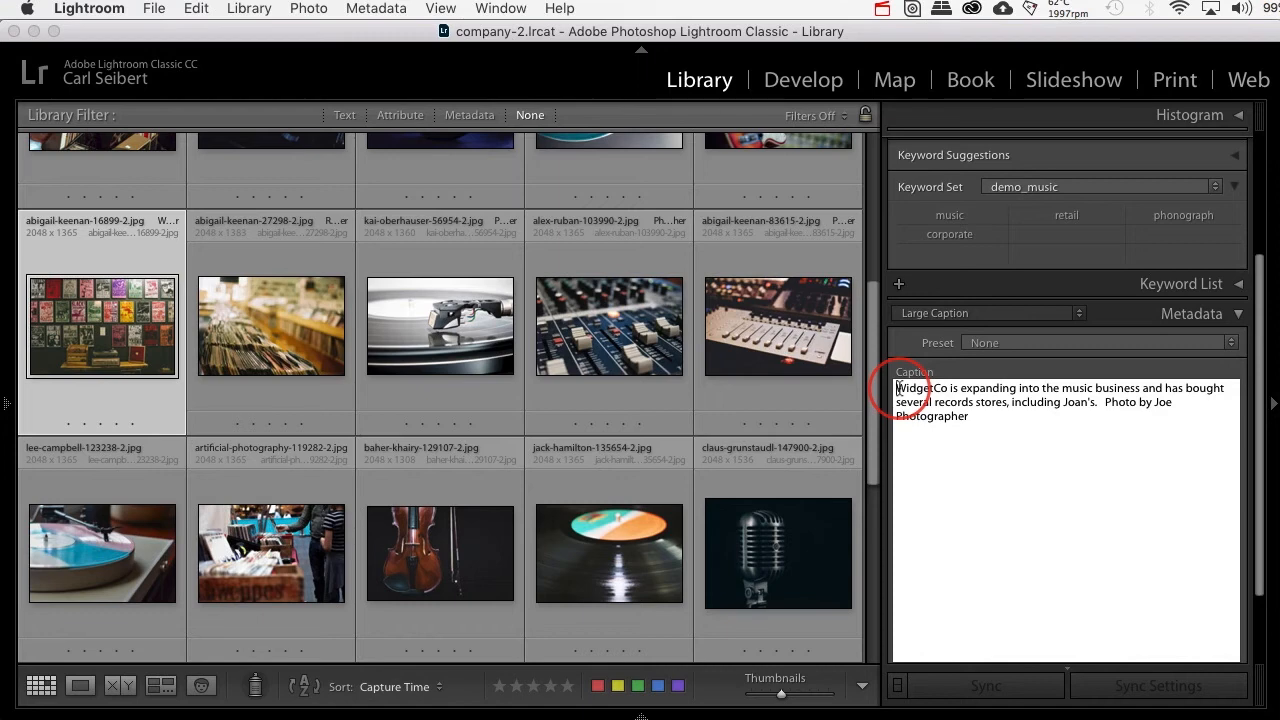
{"action": "type", "text": "Records line the walls in Jo"}
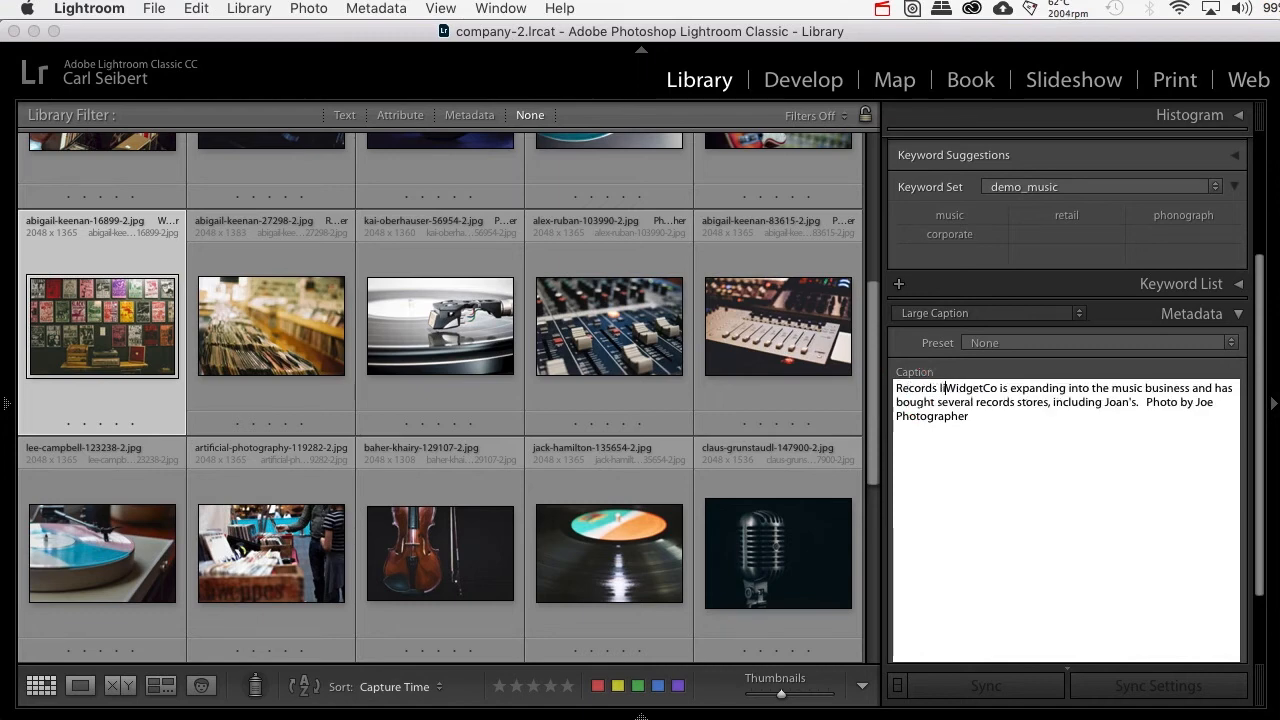
{"action": "type", "text": "an's Records."}
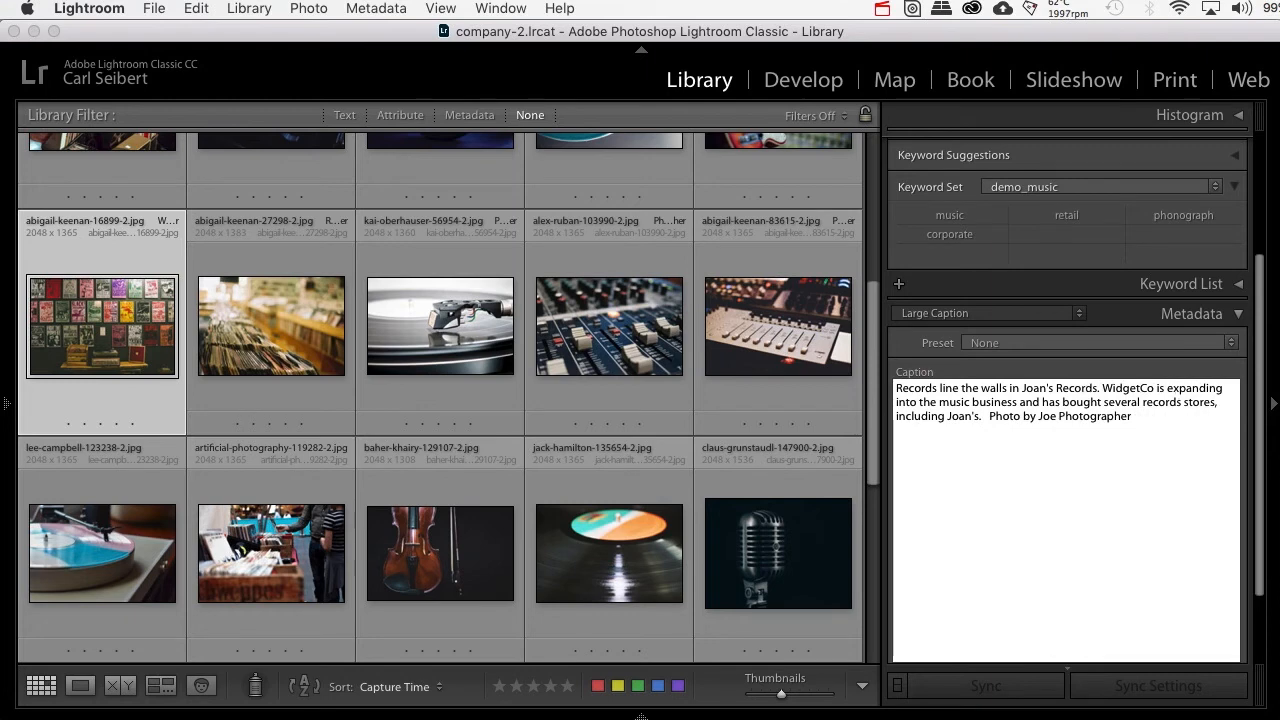
{"action": "left_click", "coordinate": [1161, 414]}
{"action": "left_click", "coordinate": [543, 614]}
{"action": "left_click", "coordinate": [248, 480]}
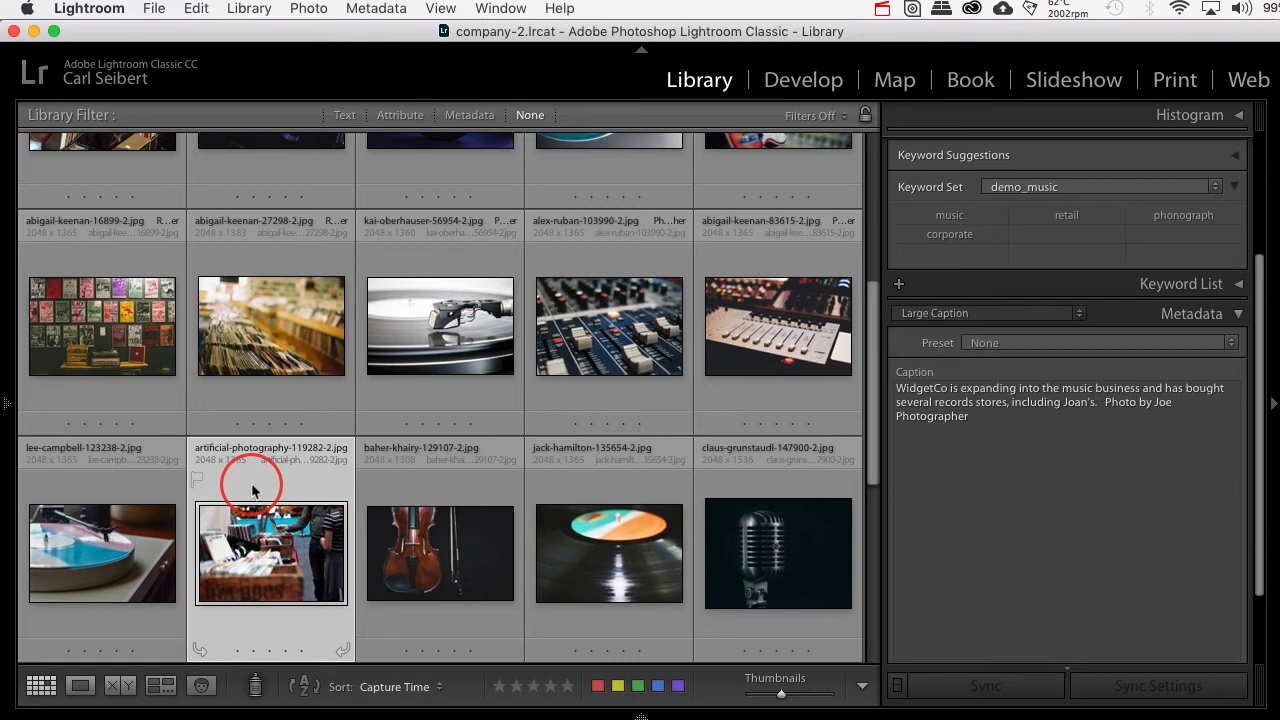
Step: Select the two violin close-ups and the acoustic guitar photo in the first row and add the keyword "instraments" to them
{"action": "scroll", "coordinate": [872, 176], "scroll_direction": "up", "scroll_amount": 4}
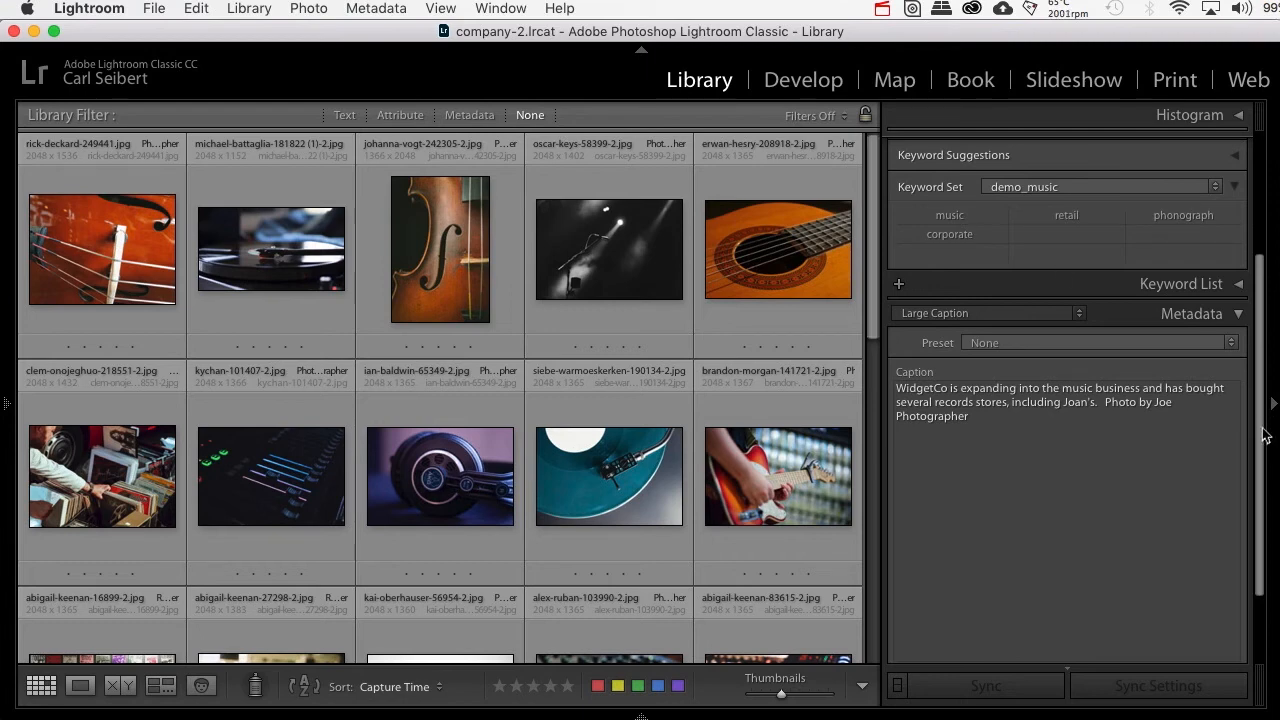
{"action": "left_click_drag", "start_coordinate": [1263, 435], "coordinate": [1252, 298]}
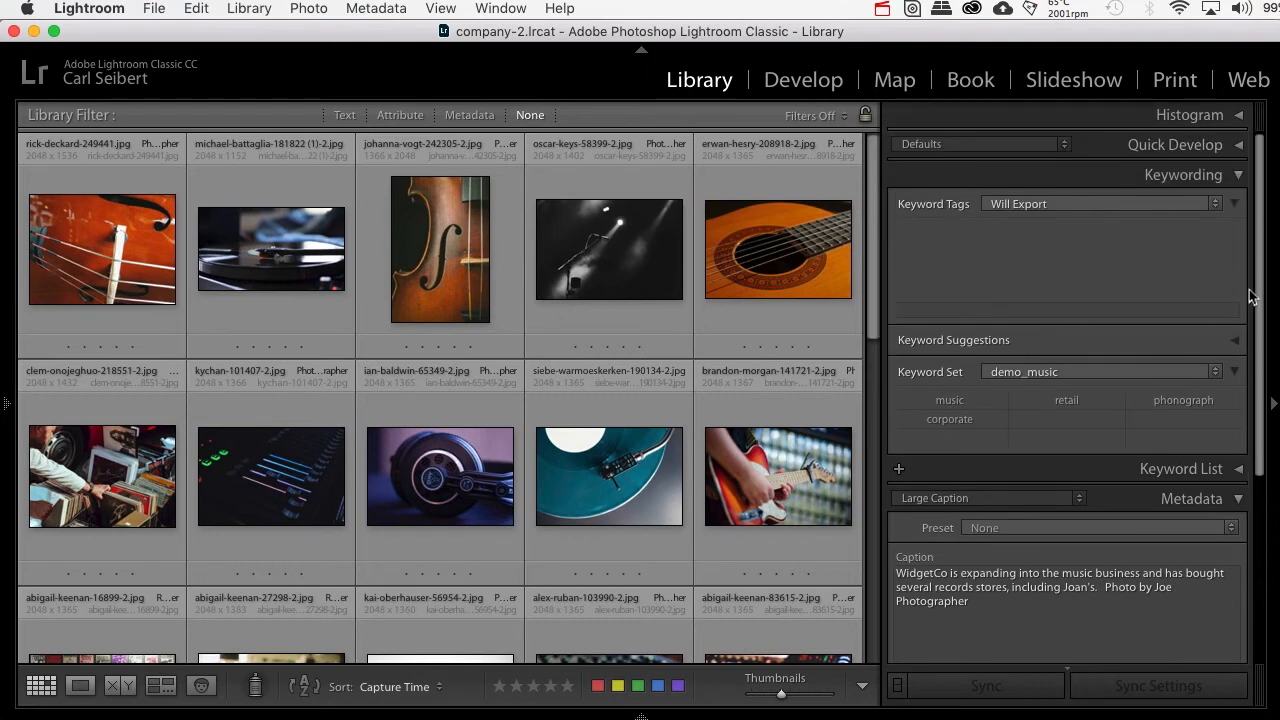
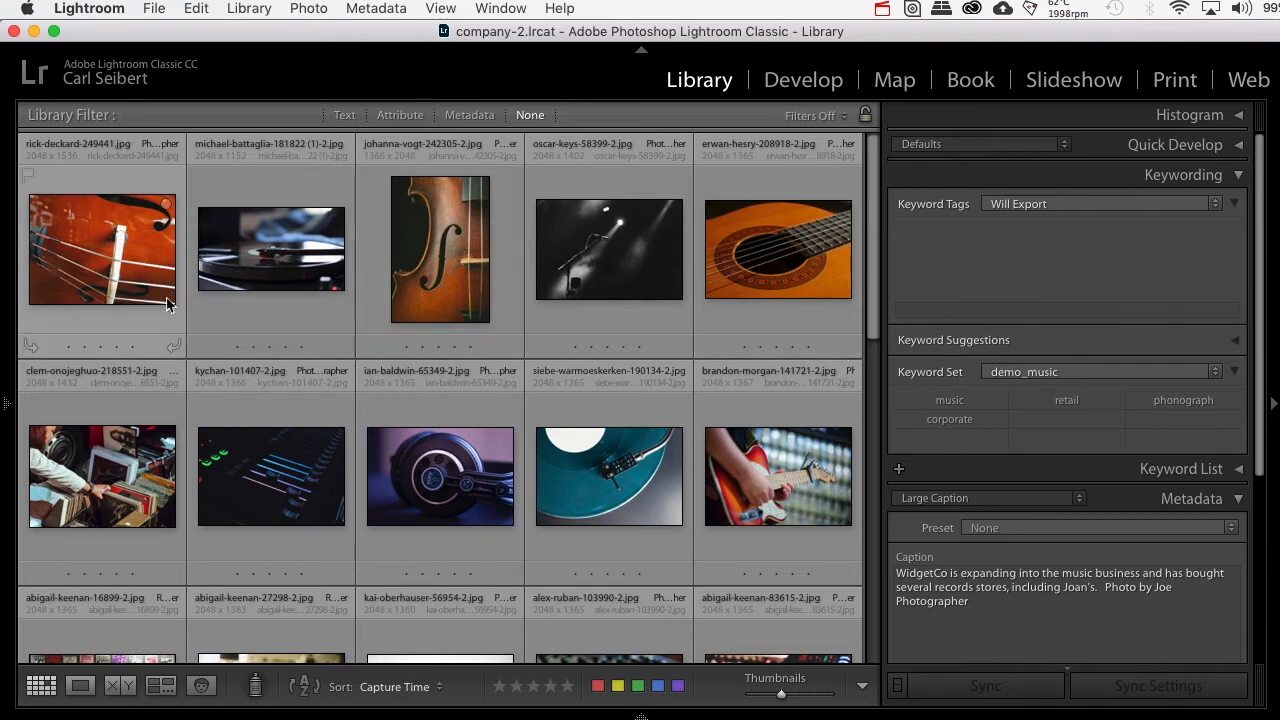
{"action": "left_click", "coordinate": [137, 304]}
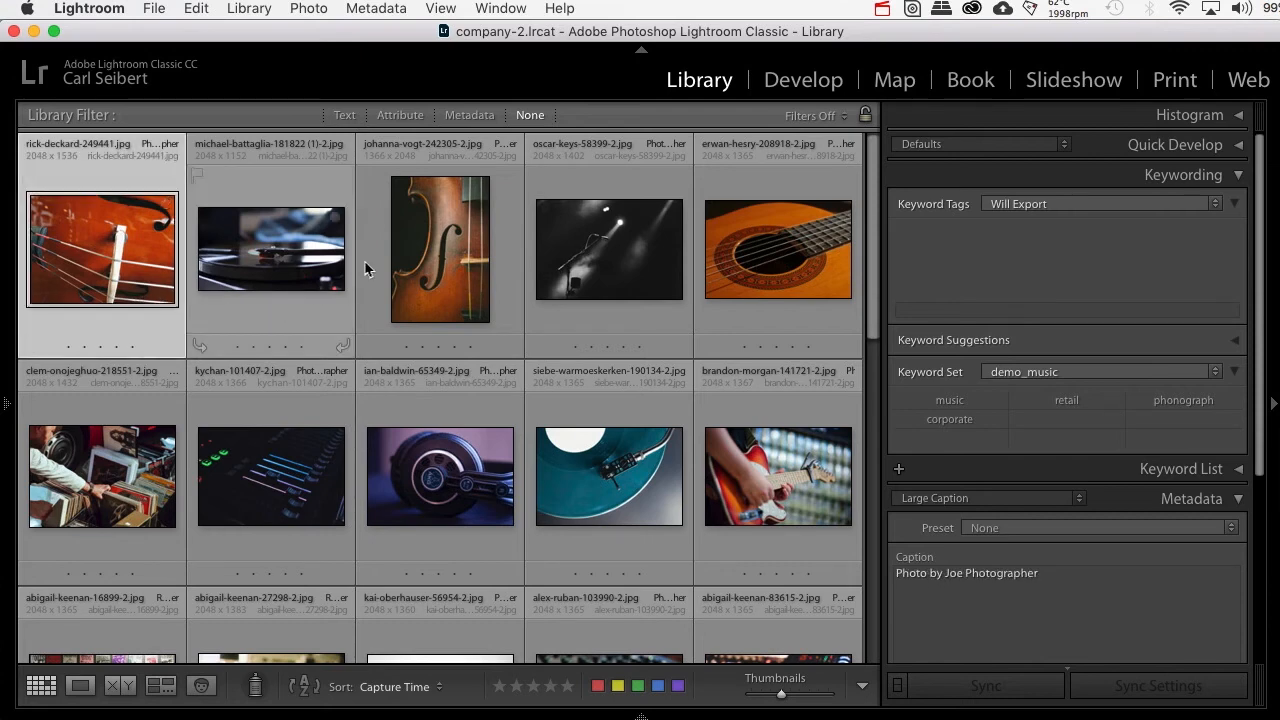
{"action": "left_click", "coordinate": [466, 231], "text": "super"}
{"action": "left_click", "coordinate": [782, 252], "text": "super"}
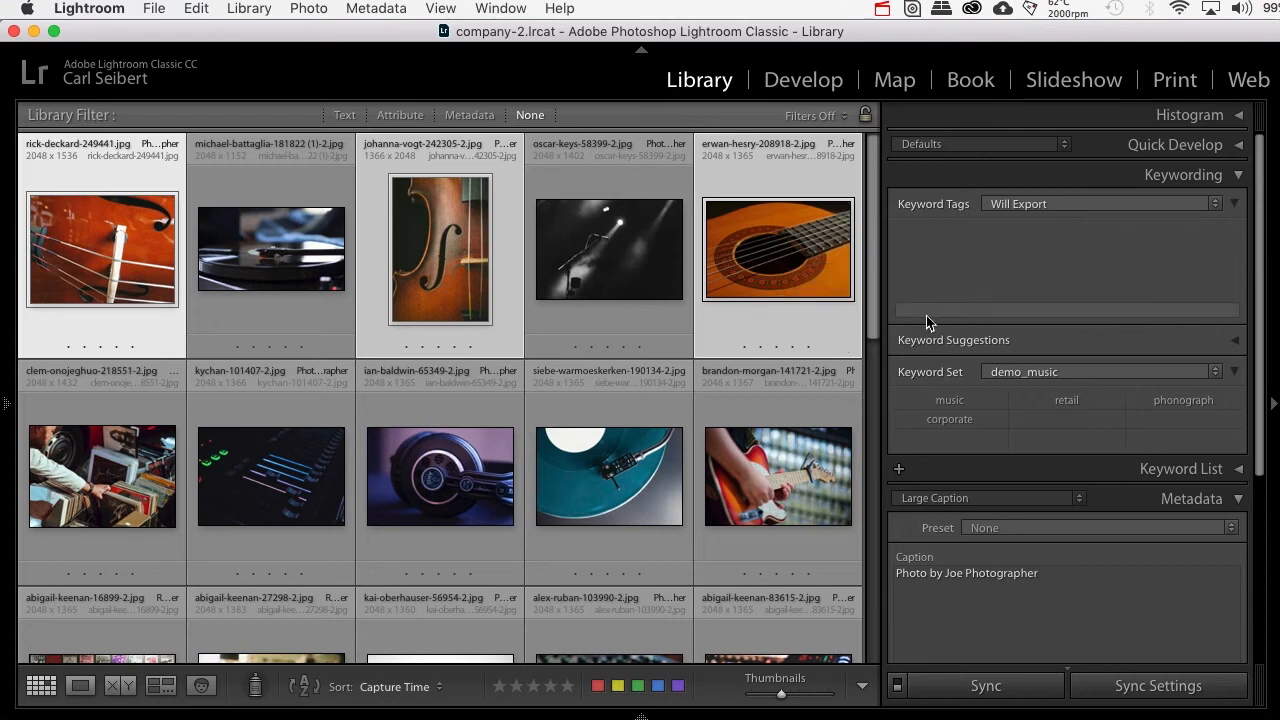
{"action": "left_click", "coordinate": [926, 313]}
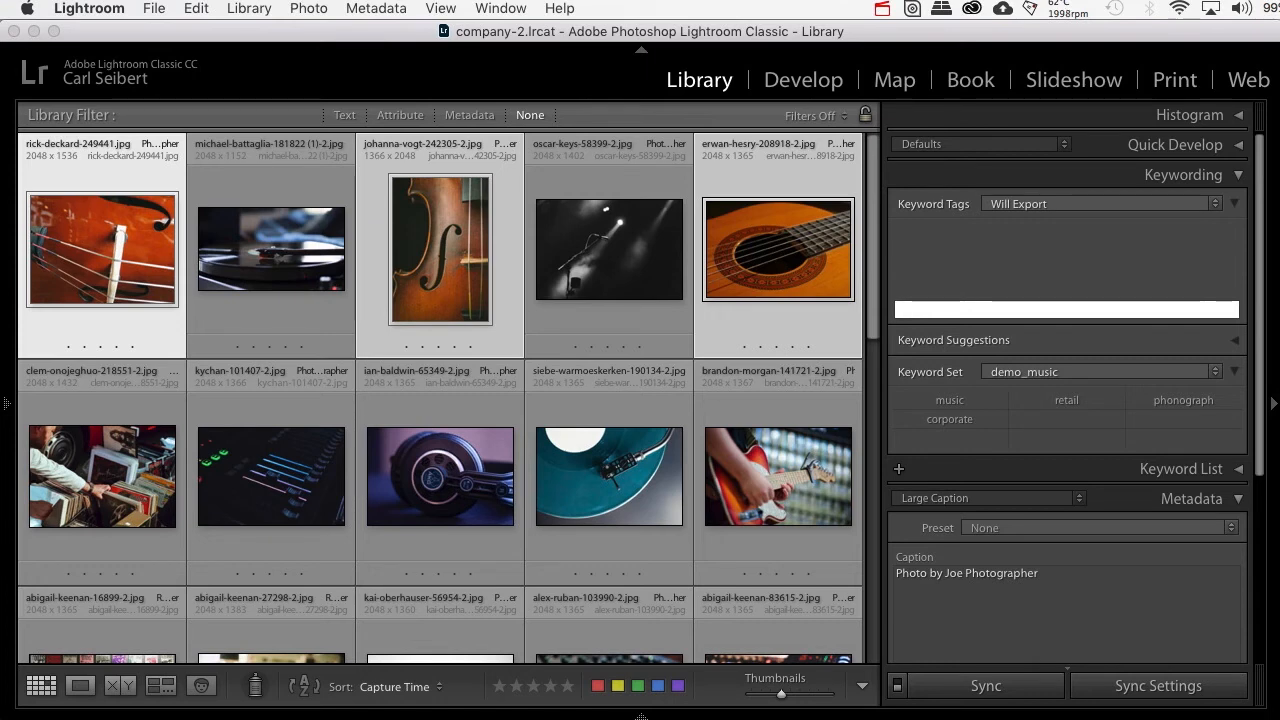
{"action": "type", "text": "instraments,"}
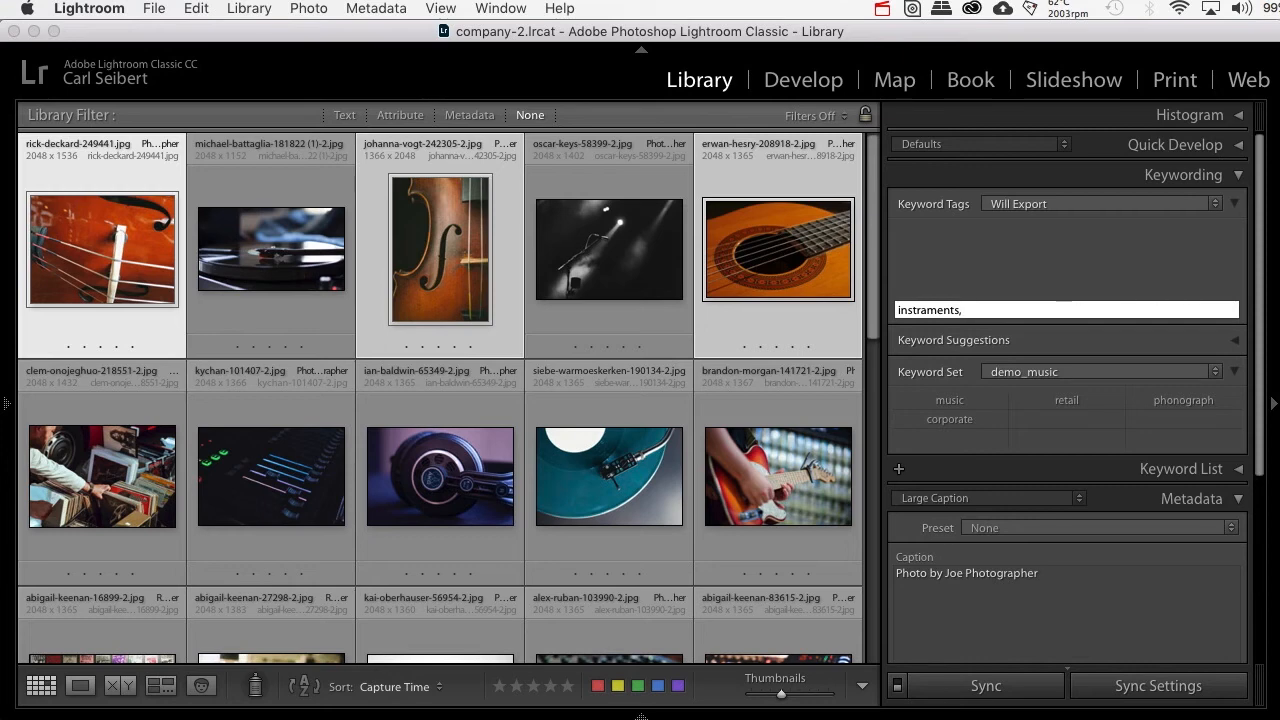
{"action": "key", "text": "Return"}
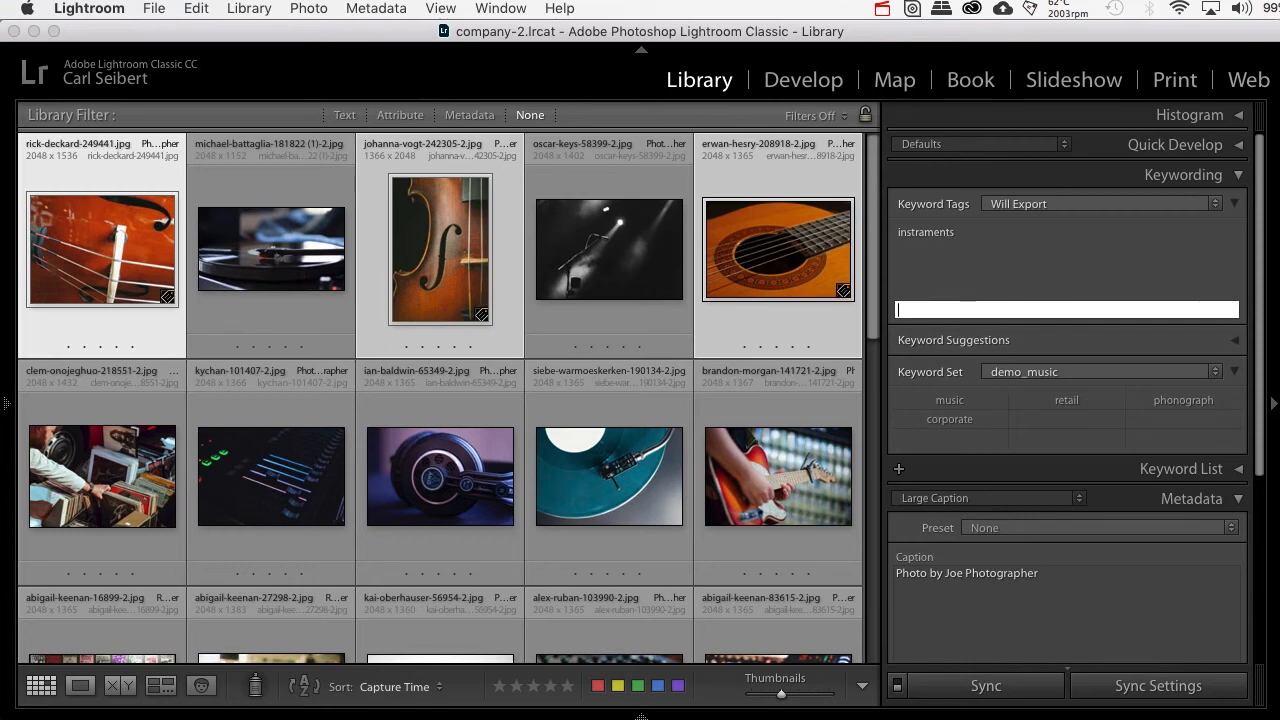
{"action": "left_click", "coordinate": [987, 254]}
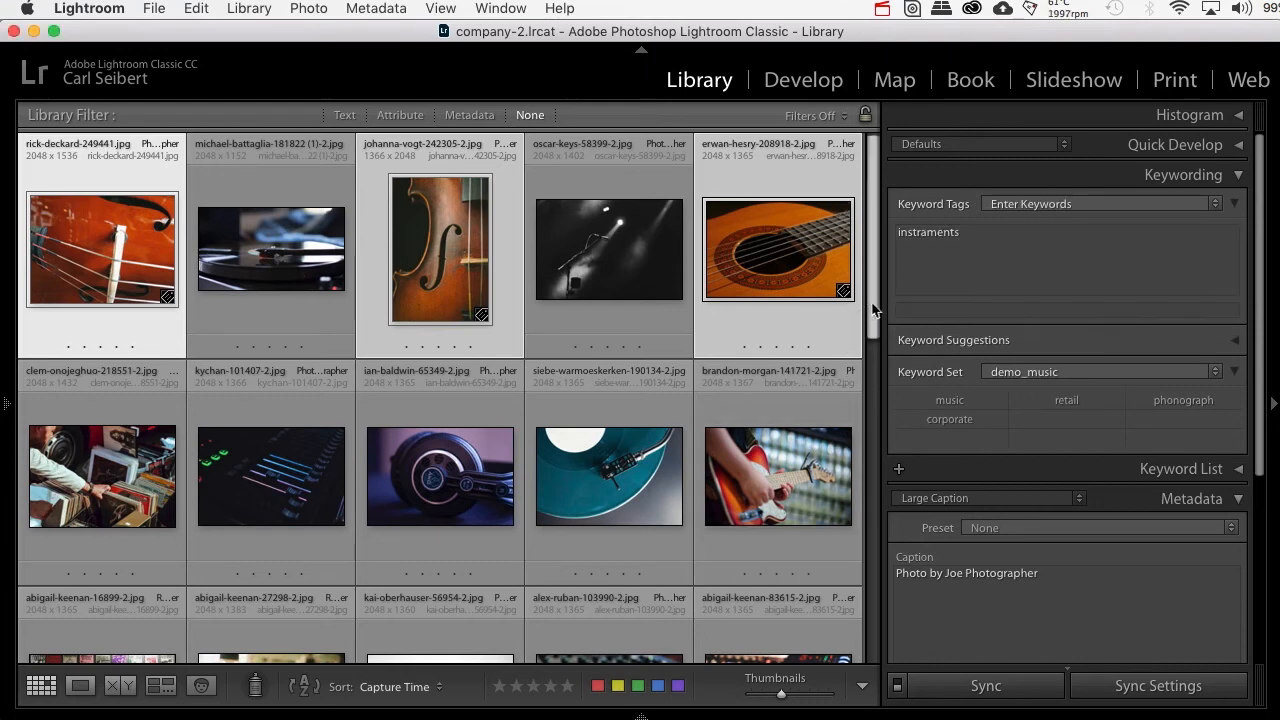
Step: Select the record browsing, record wall and record bin photos and assign music, retail and phonograph from the demo_music keyword set
{"action": "left_click_drag", "start_coordinate": [874, 310], "coordinate": [883, 375]}
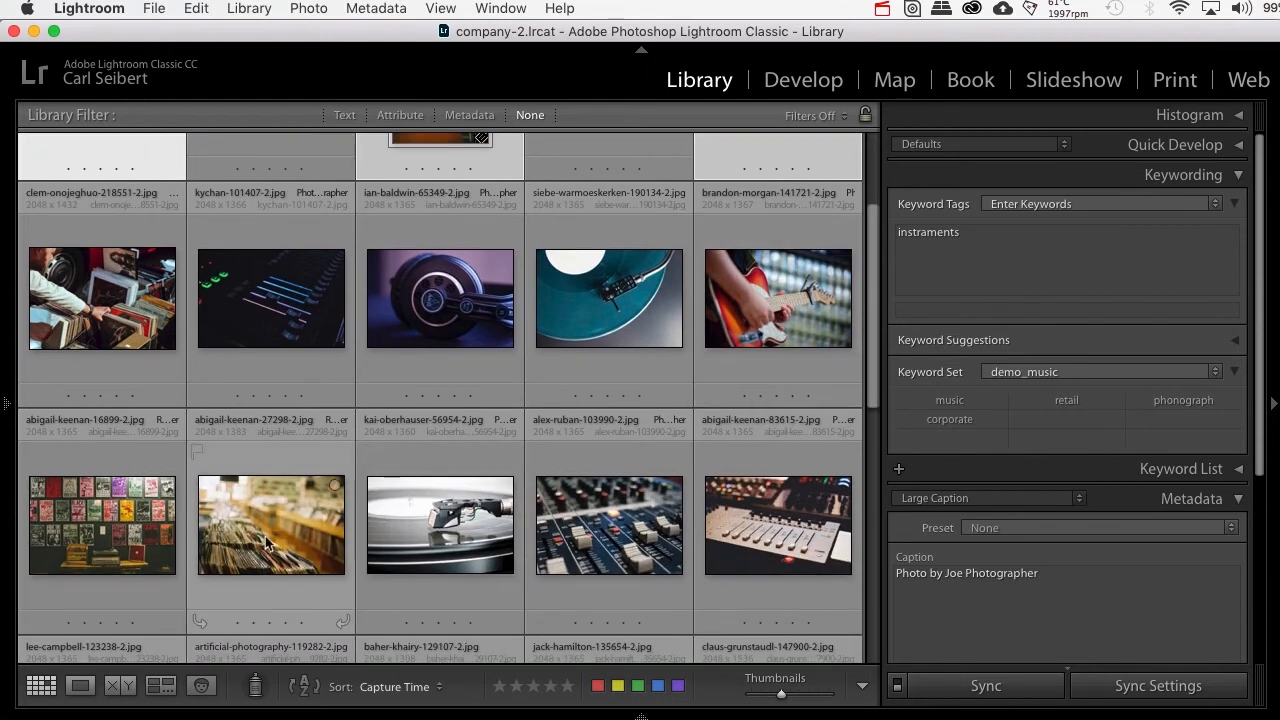
{"action": "left_click", "coordinate": [80, 330]}
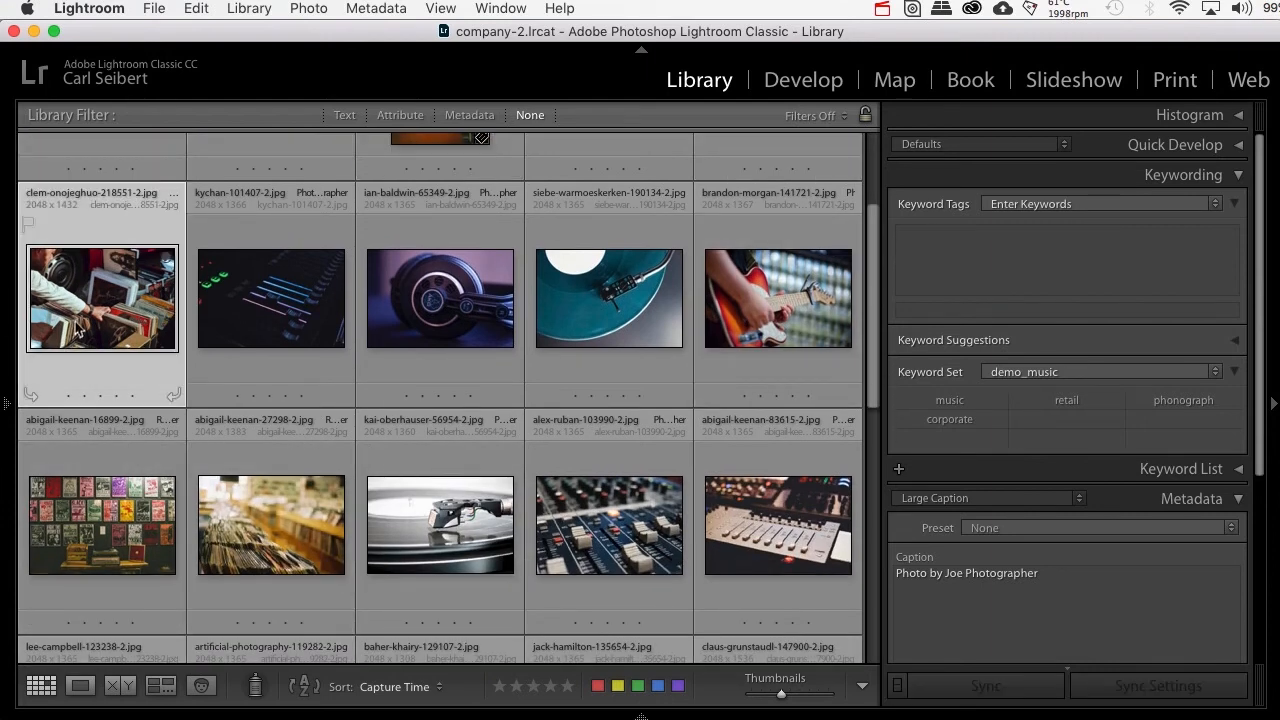
{"action": "left_click", "coordinate": [116, 474], "text": "super"}
{"action": "left_click", "coordinate": [256, 524], "text": "super"}
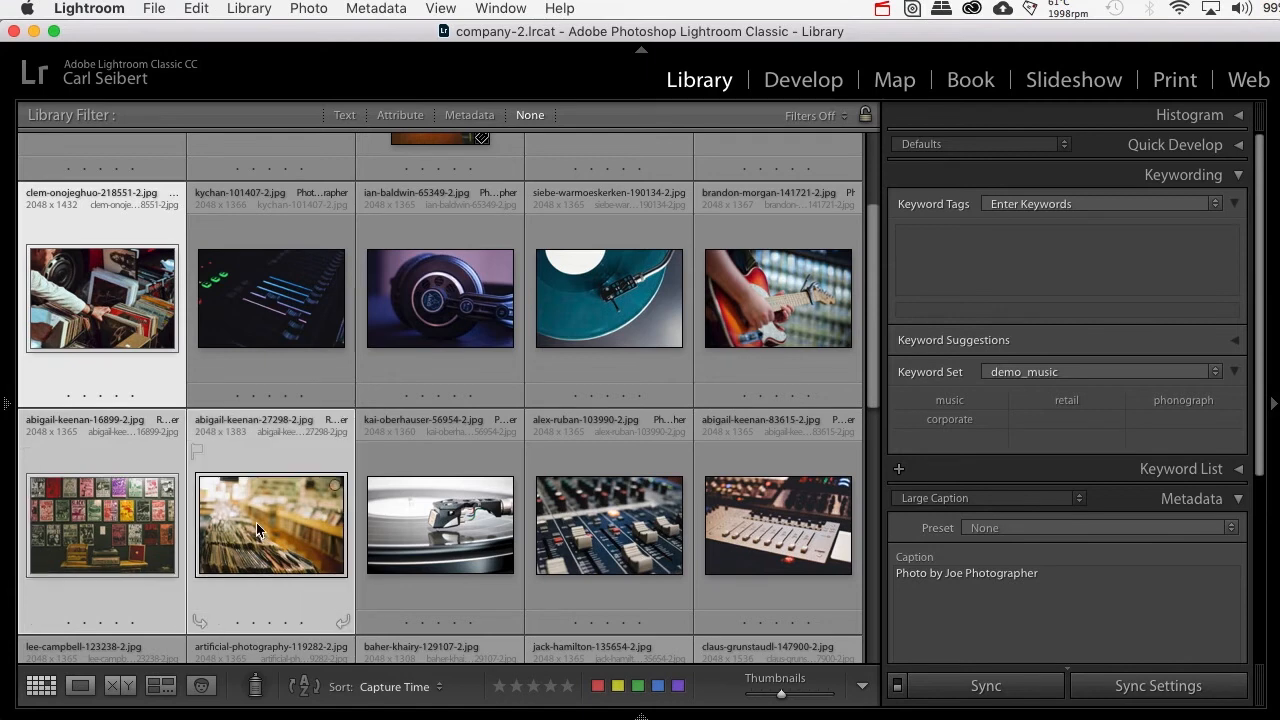
{"action": "mouse_move", "coordinate": [256, 522]}
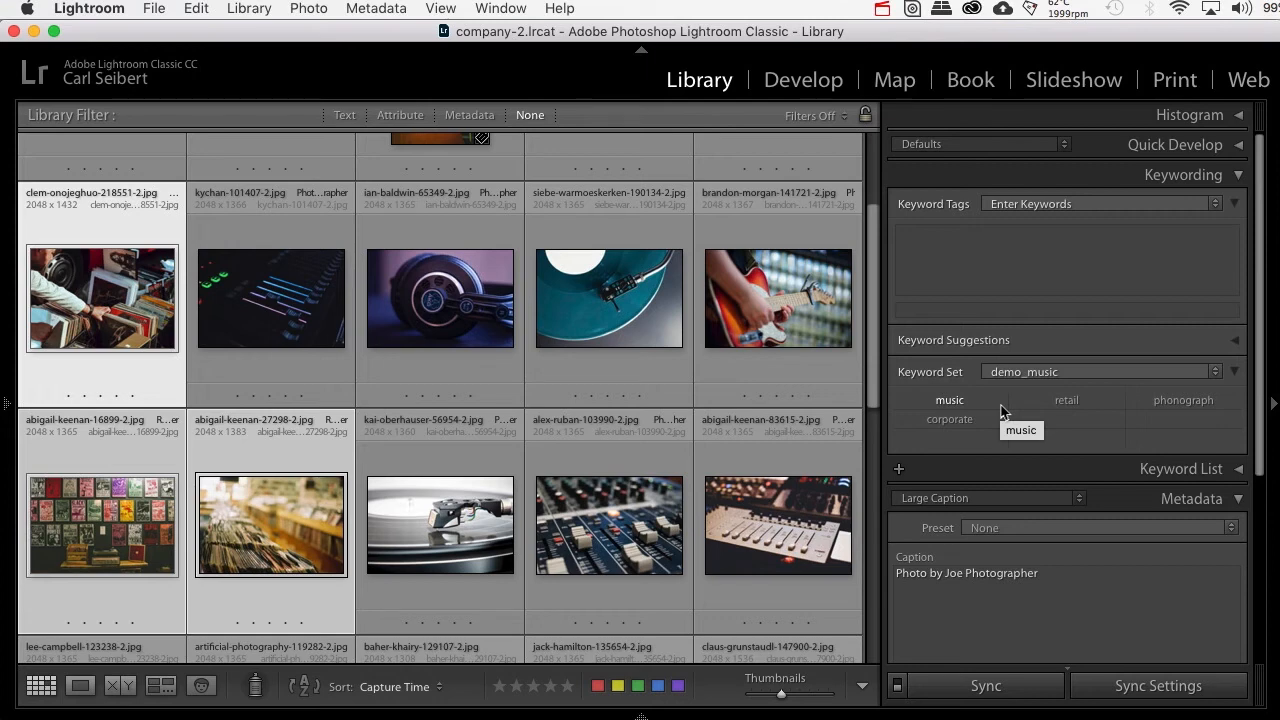
{"action": "left_click", "coordinate": [1155, 372]}
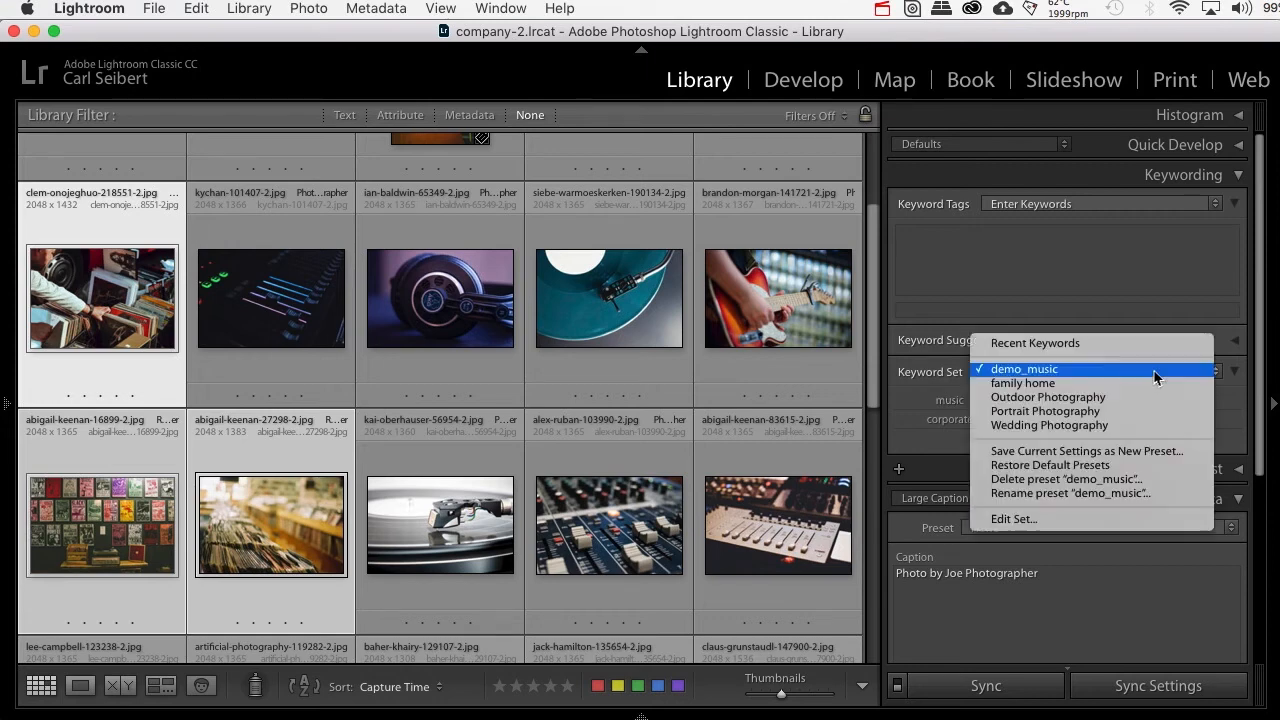
{"action": "left_click", "coordinate": [1154, 371]}
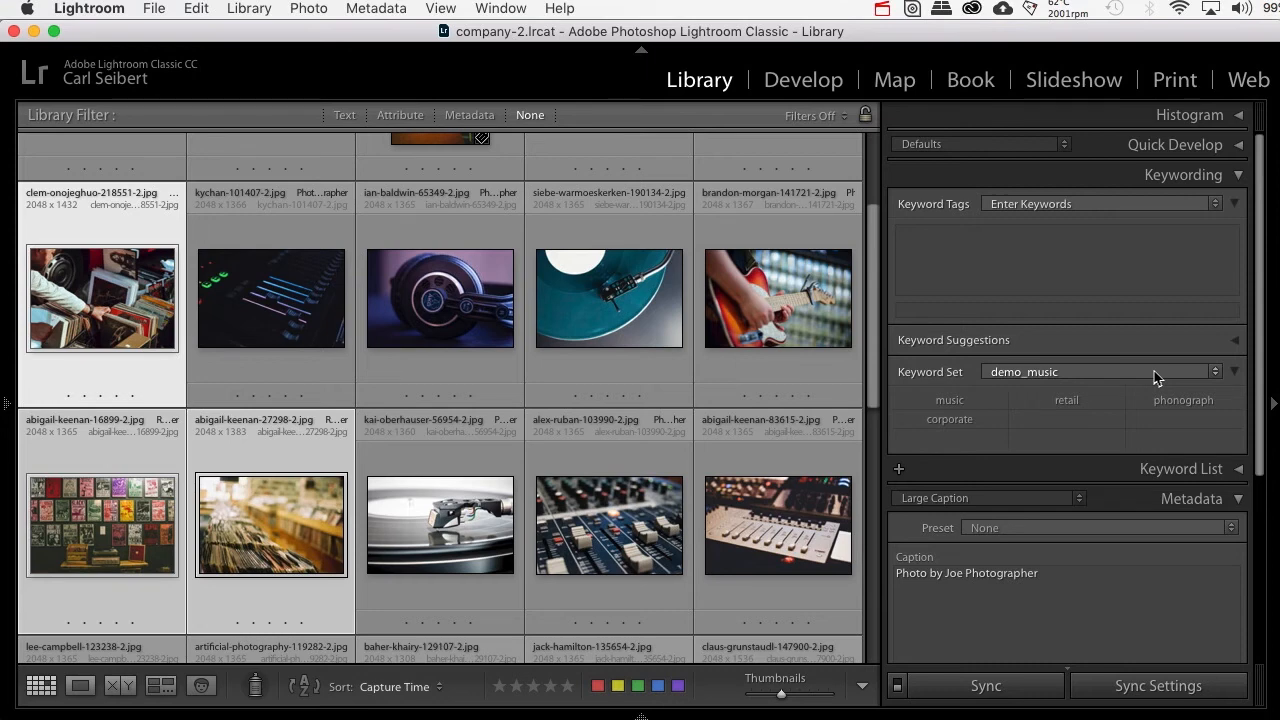
{"action": "left_click", "coordinate": [966, 400]}
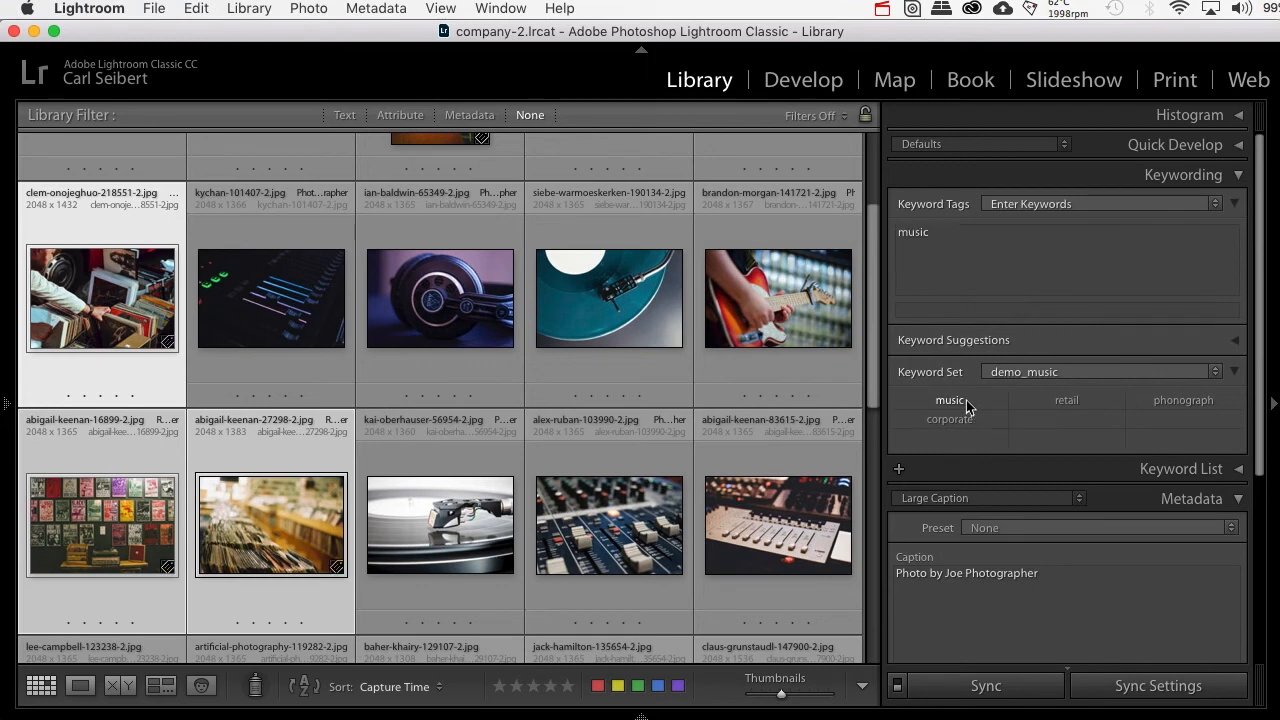
{"action": "left_click", "coordinate": [1060, 402]}
{"action": "left_click", "coordinate": [1167, 411]}
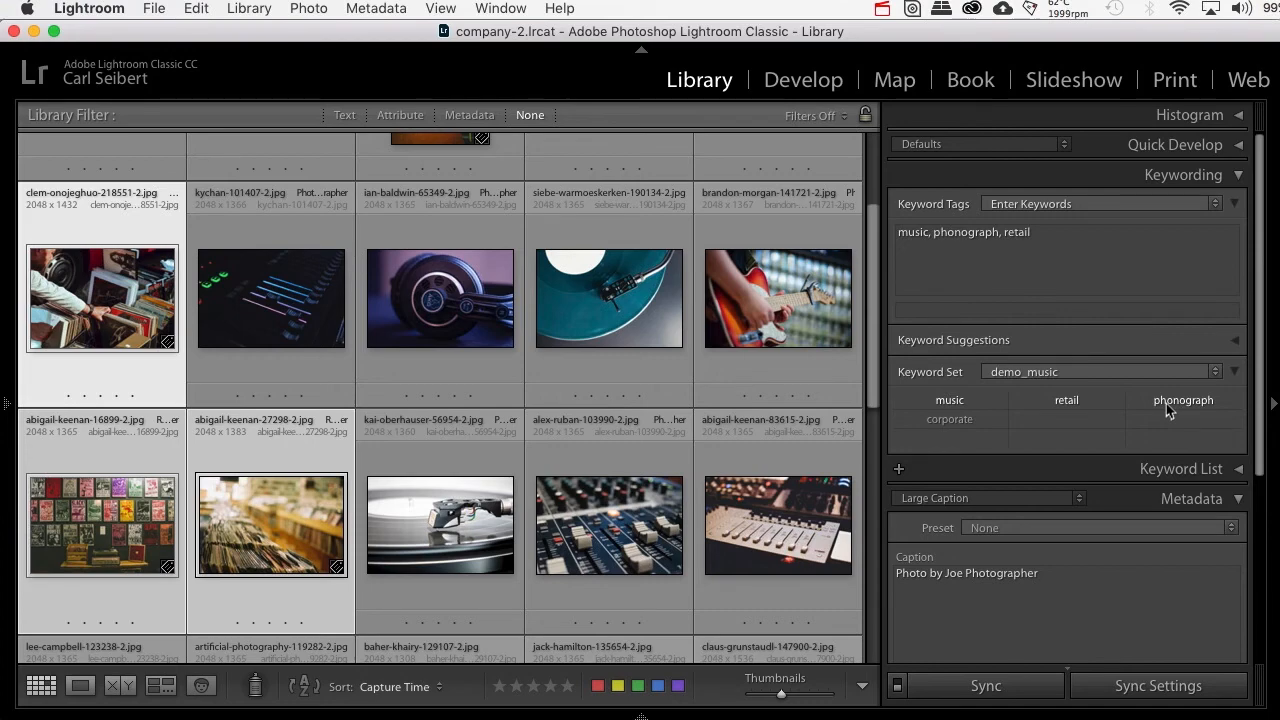
Step: Synchronize only the keywords music, phonograph and retail from the record bin photo to the record crate photo, and check the crate photo's metadata
{"action": "scroll", "coordinate": [559, 564], "scroll_direction": "down", "scroll_amount": 3}
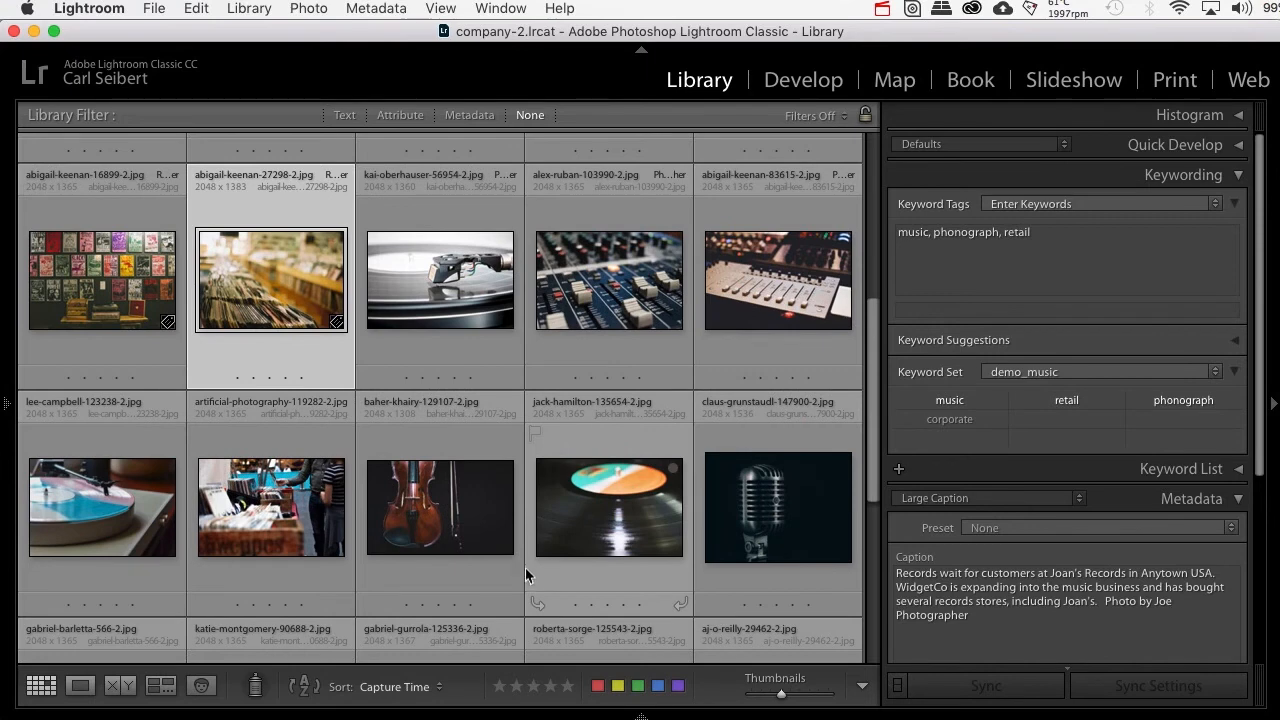
{"action": "left_click", "coordinate": [323, 595], "text": "super"}
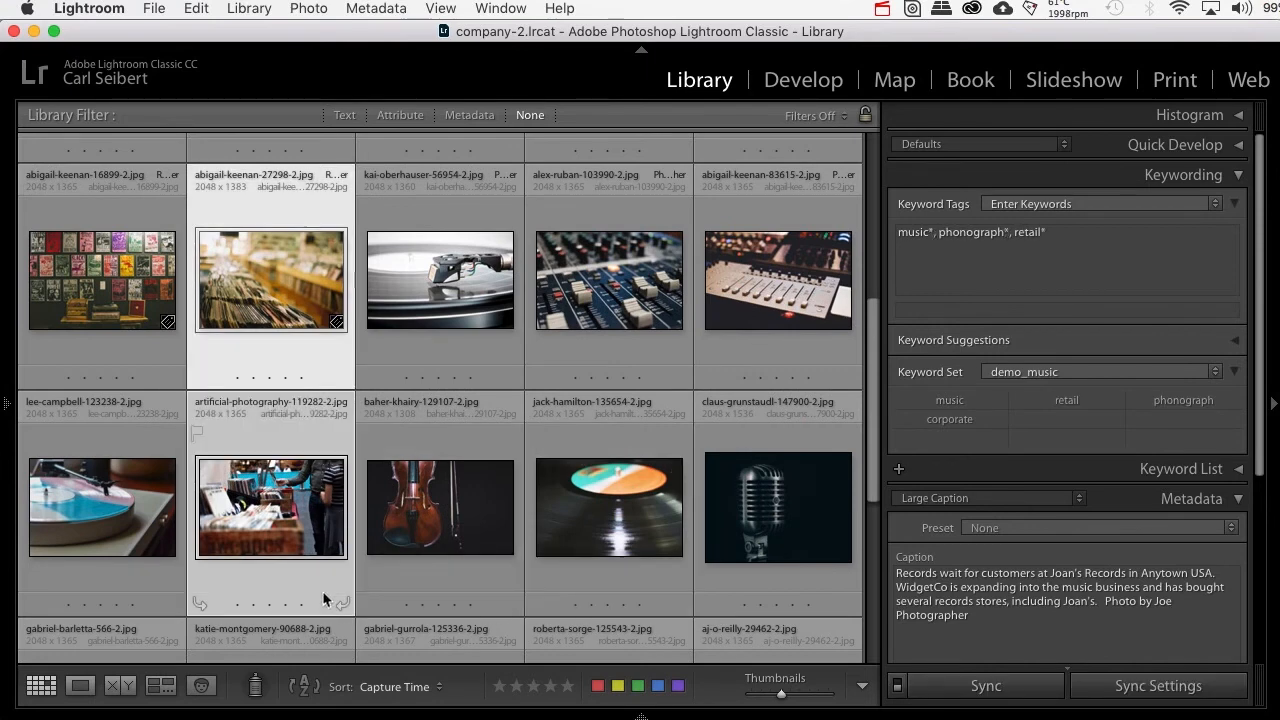
{"action": "key", "text": "super+alt+shift+m"}
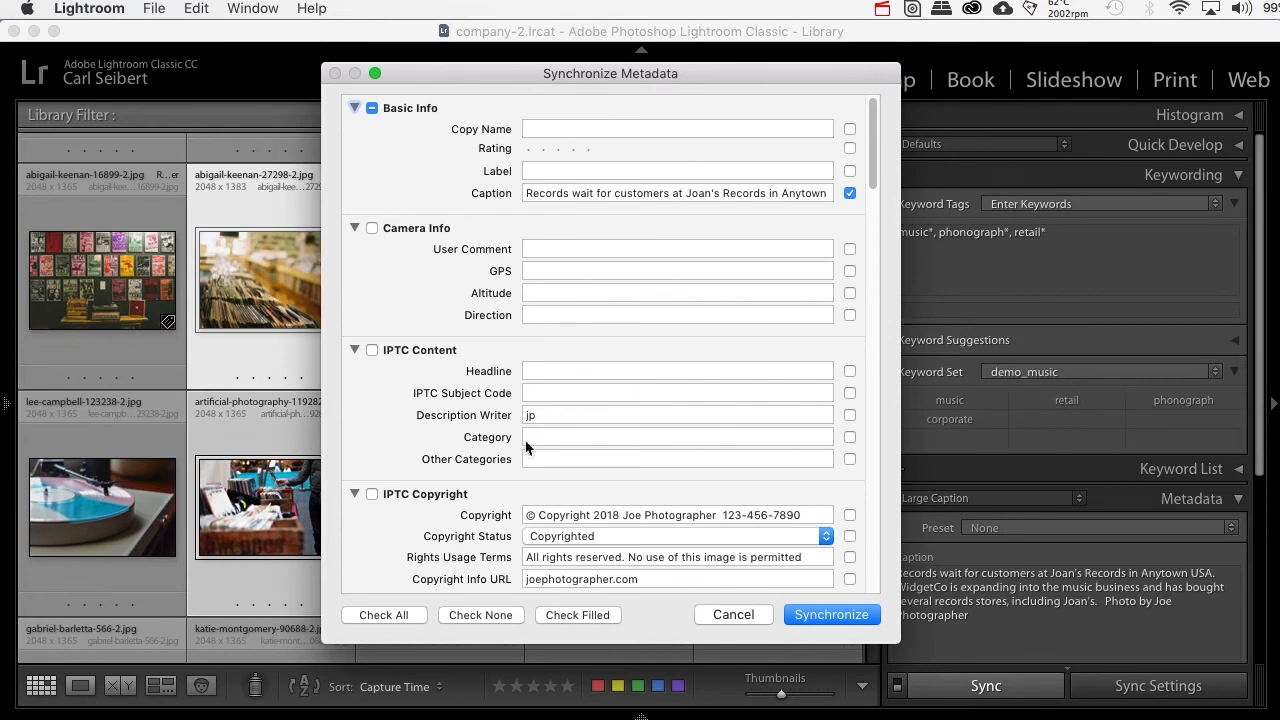
{"action": "left_click", "coordinate": [500, 620]}
{"action": "left_click_drag", "start_coordinate": [884, 265], "coordinate": [922, 566]}
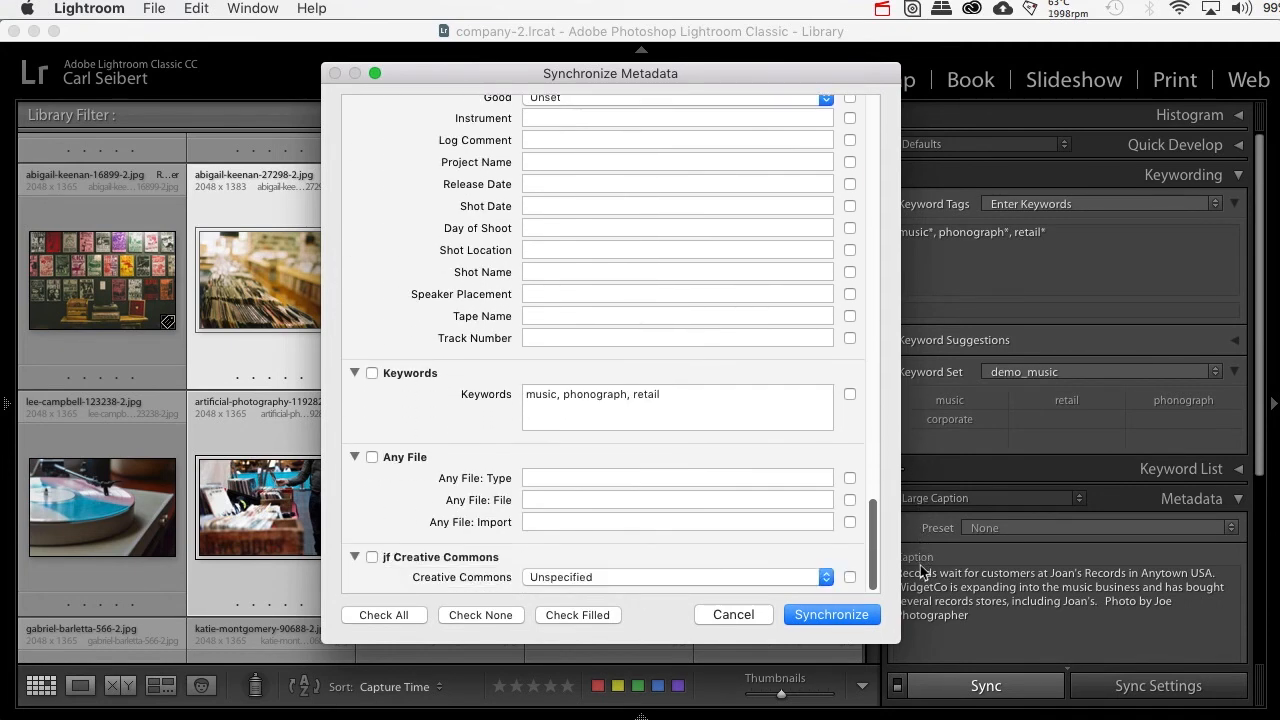
{"action": "left_click", "coordinate": [373, 373]}
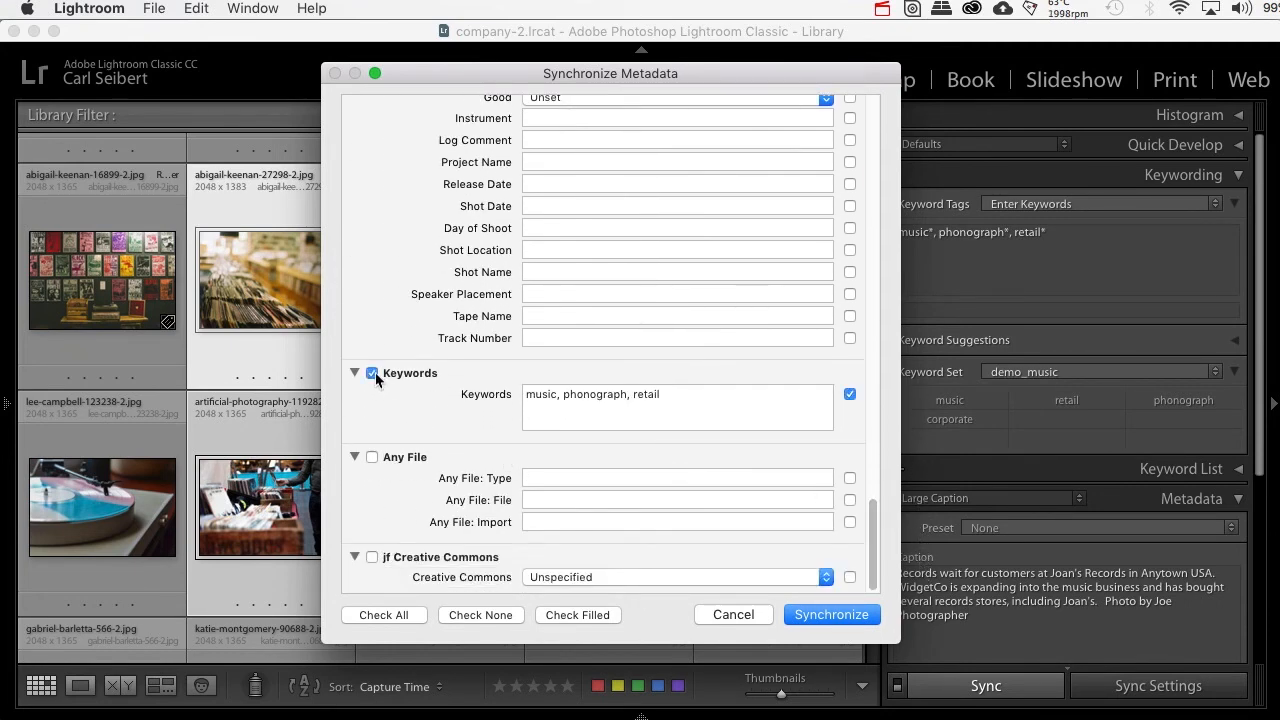
{"action": "left_click", "coordinate": [832, 614]}
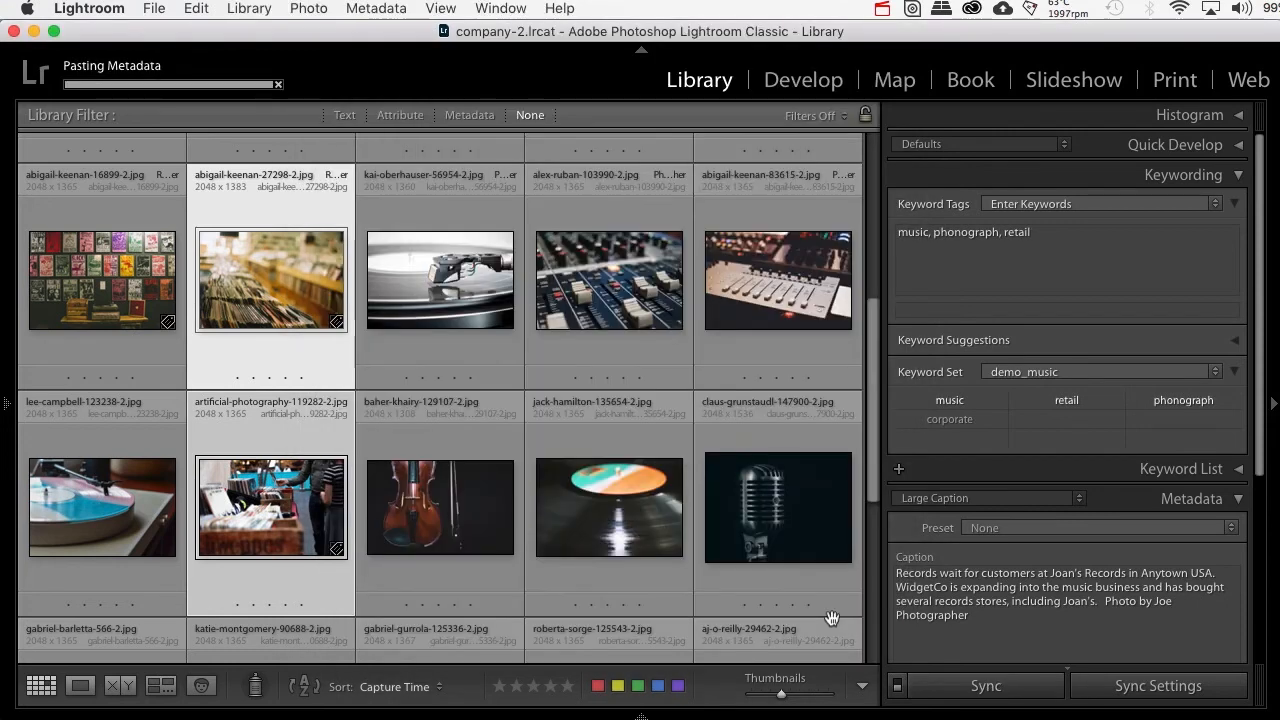
{"action": "left_click", "coordinate": [251, 540]}
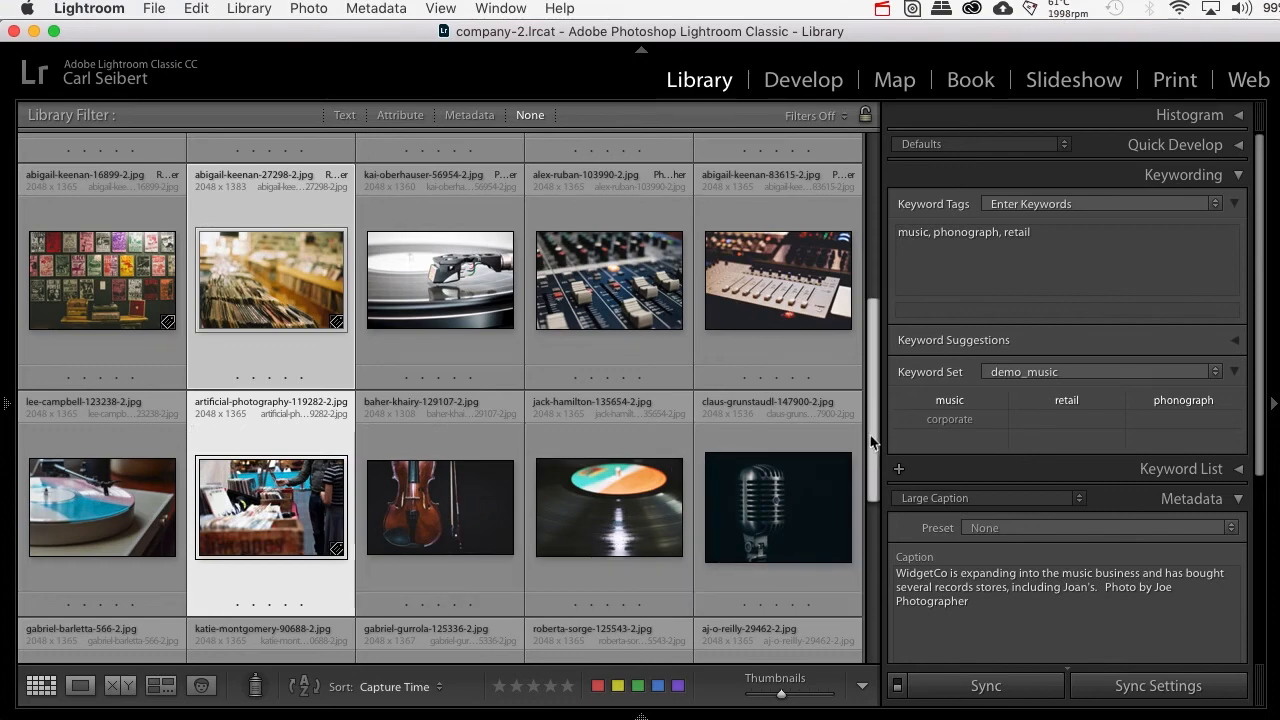
Step: Select all photos in the grid and save their metadata to the files
{"action": "left_click_drag", "start_coordinate": [870, 435], "coordinate": [866, 200]}
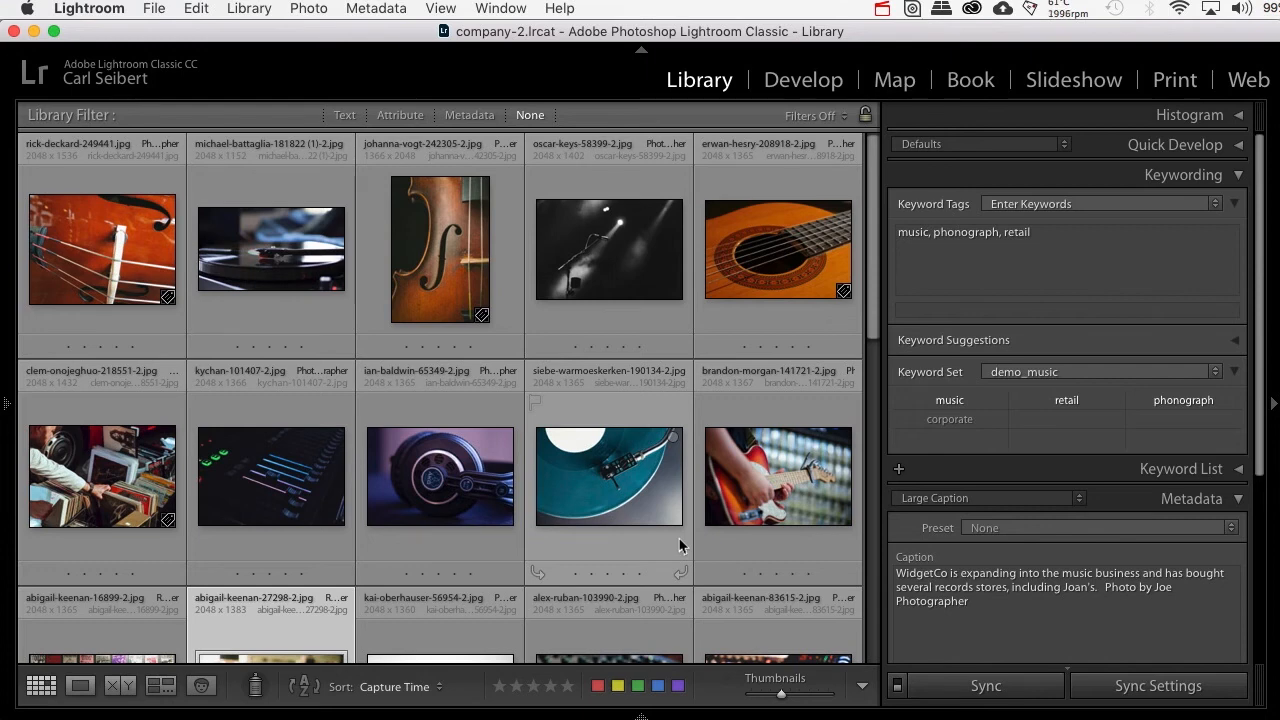
{"action": "key", "text": "super+a"}
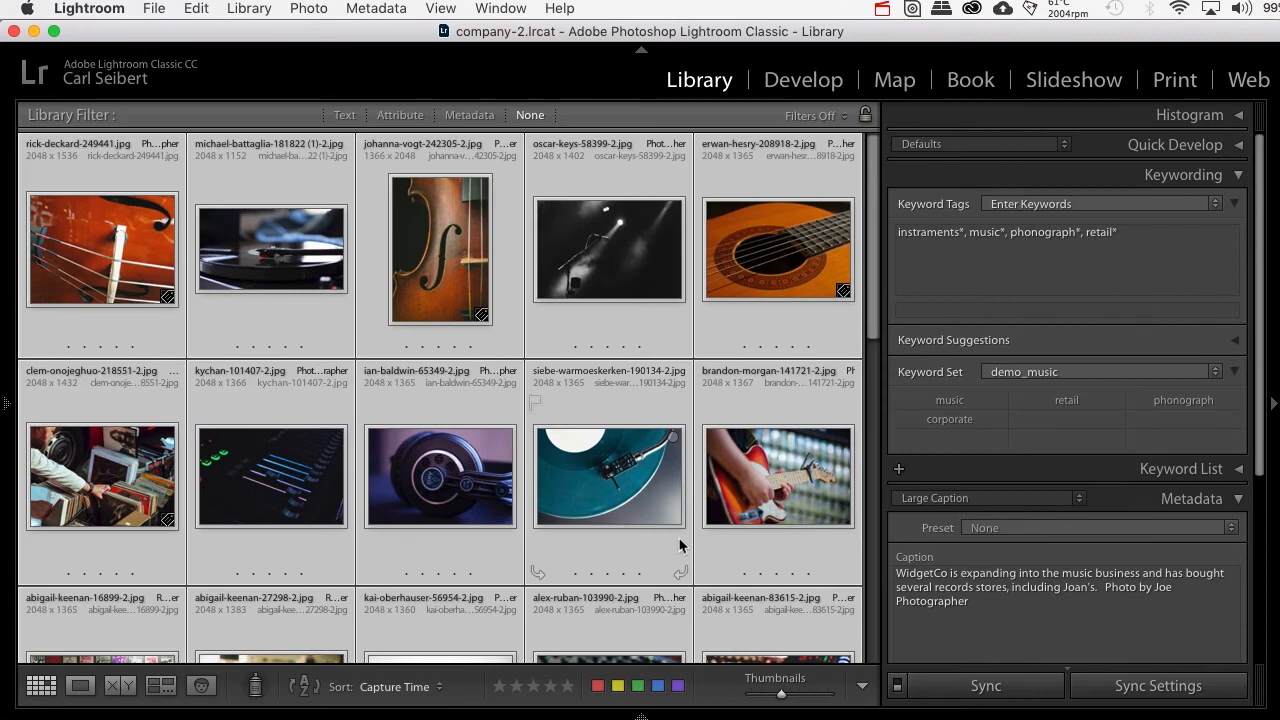
{"action": "left_click", "coordinate": [373, 9]}
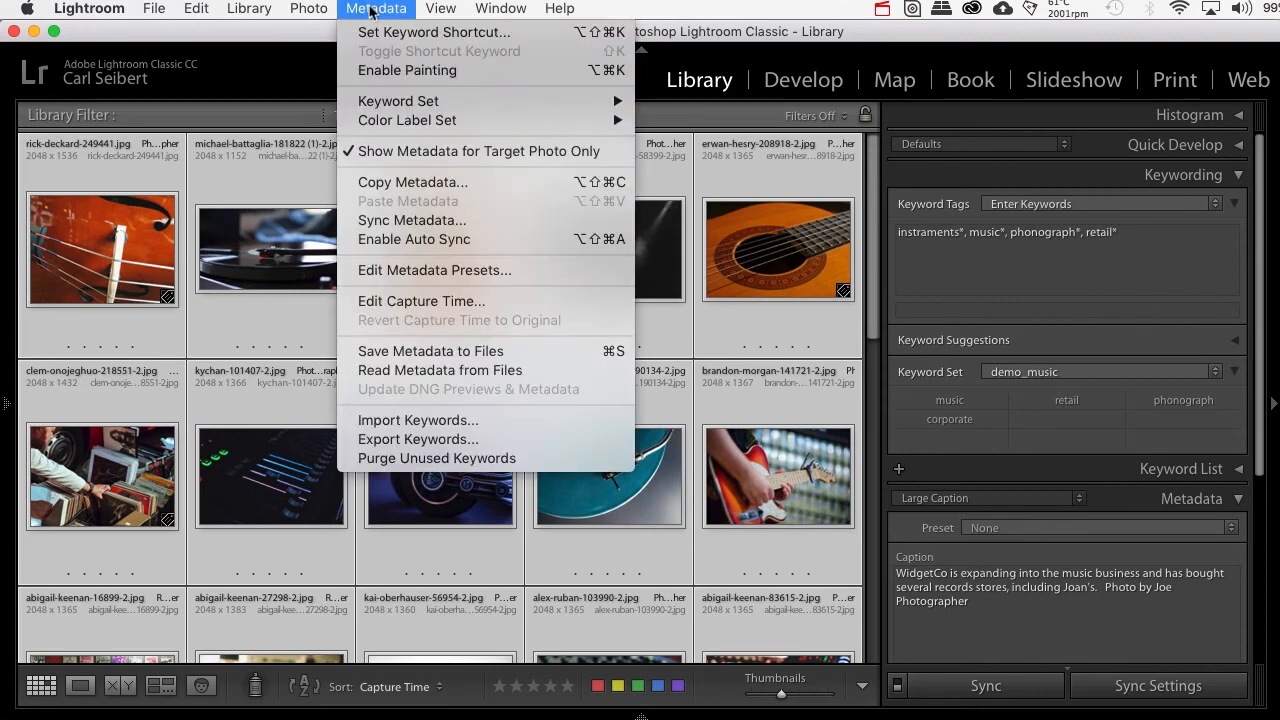
{"action": "left_click", "coordinate": [398, 351]}
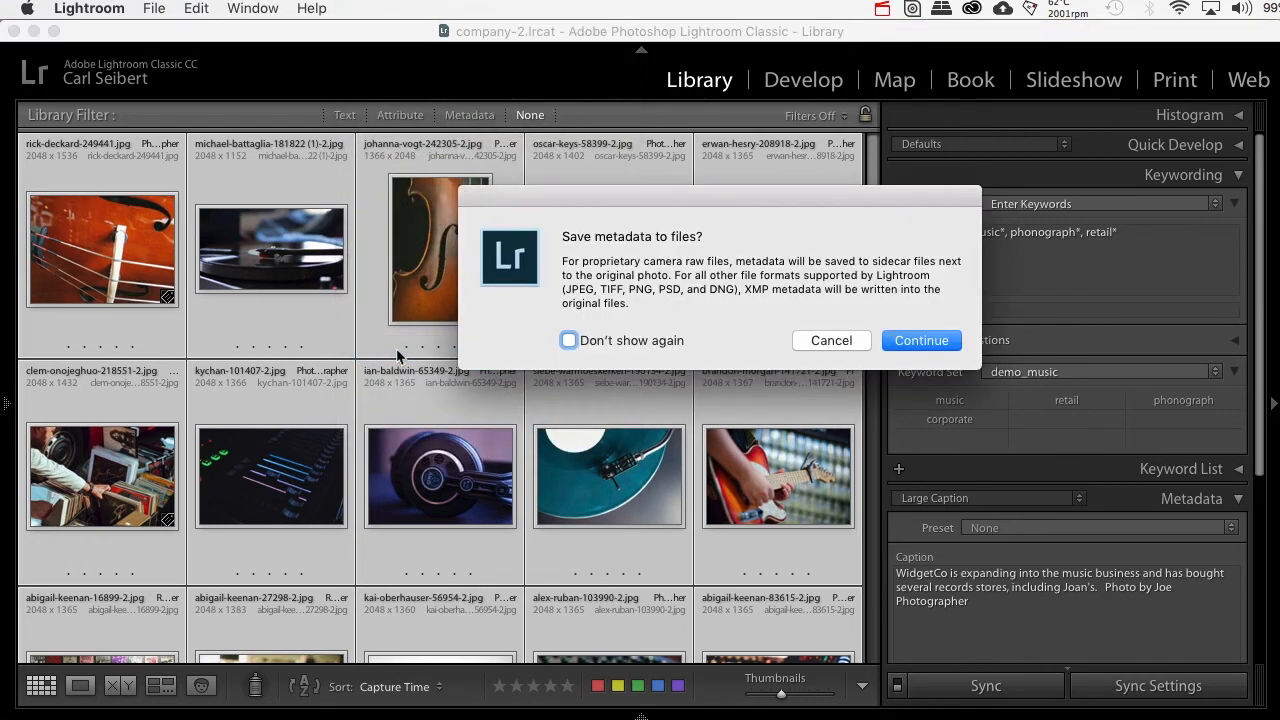
{"action": "left_click", "coordinate": [897, 343]}
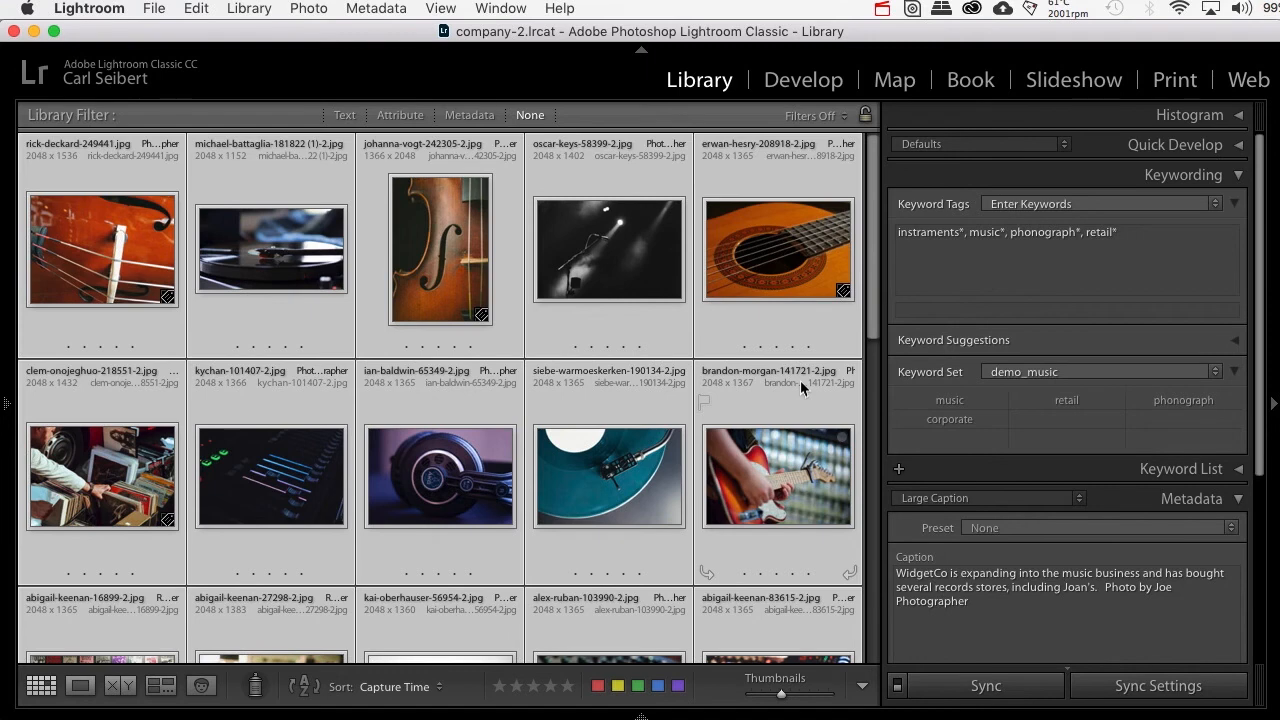
Step: Select the two violin close-ups and the acoustic guitar photo in the first row and open the export settings for them
{"action": "left_click", "coordinate": [399, 330]}
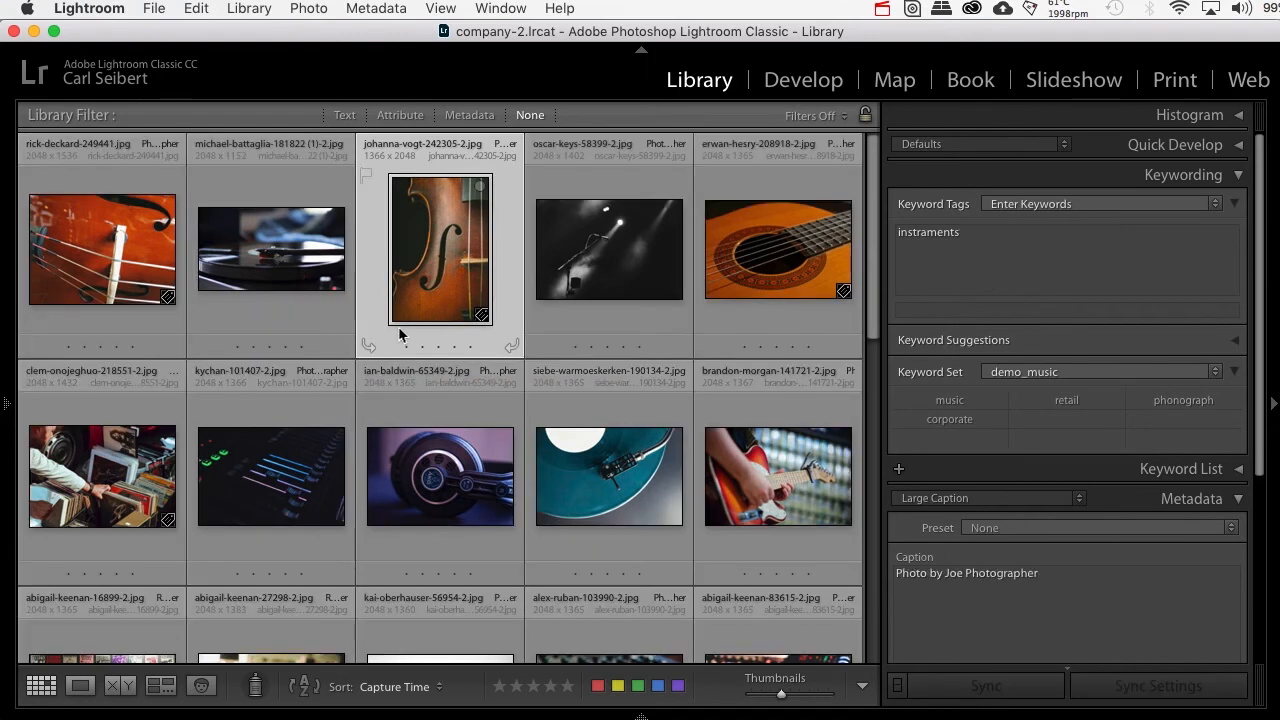
{"action": "left_click", "coordinate": [142, 328], "text": "super"}
{"action": "left_click", "coordinate": [793, 324], "text": "super"}
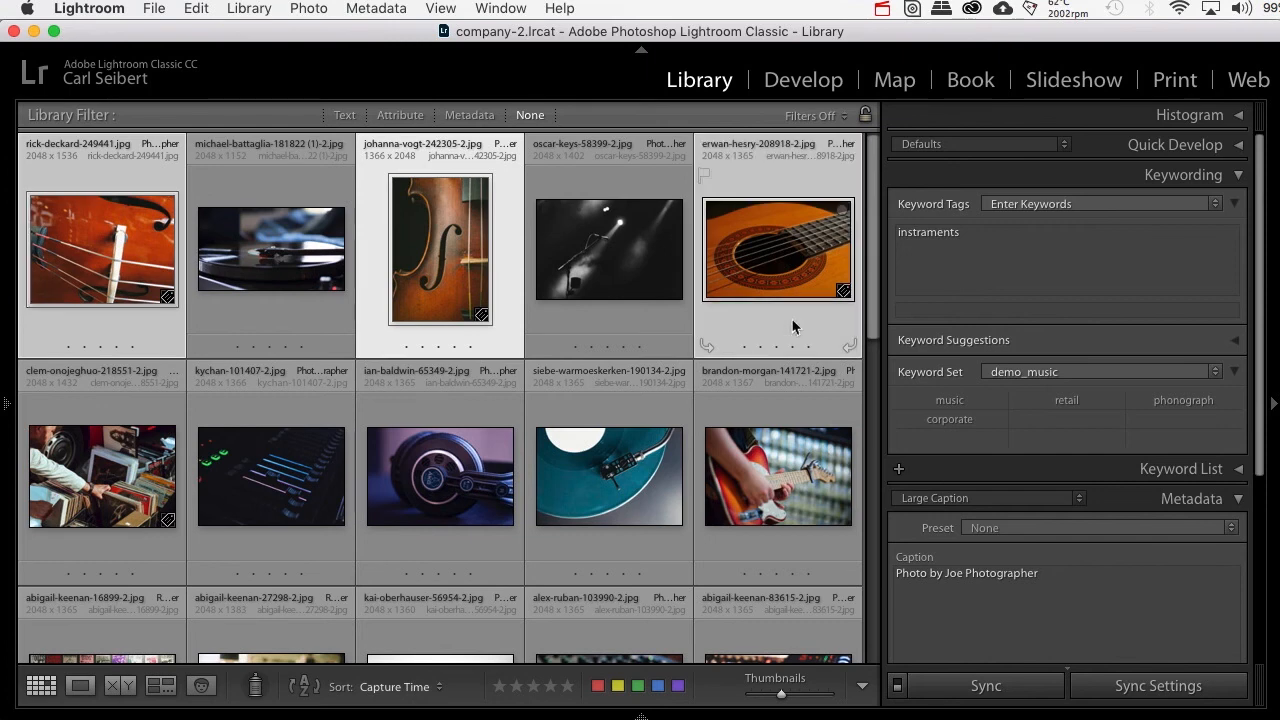
{"action": "mouse_move", "coordinate": [7, 404]}
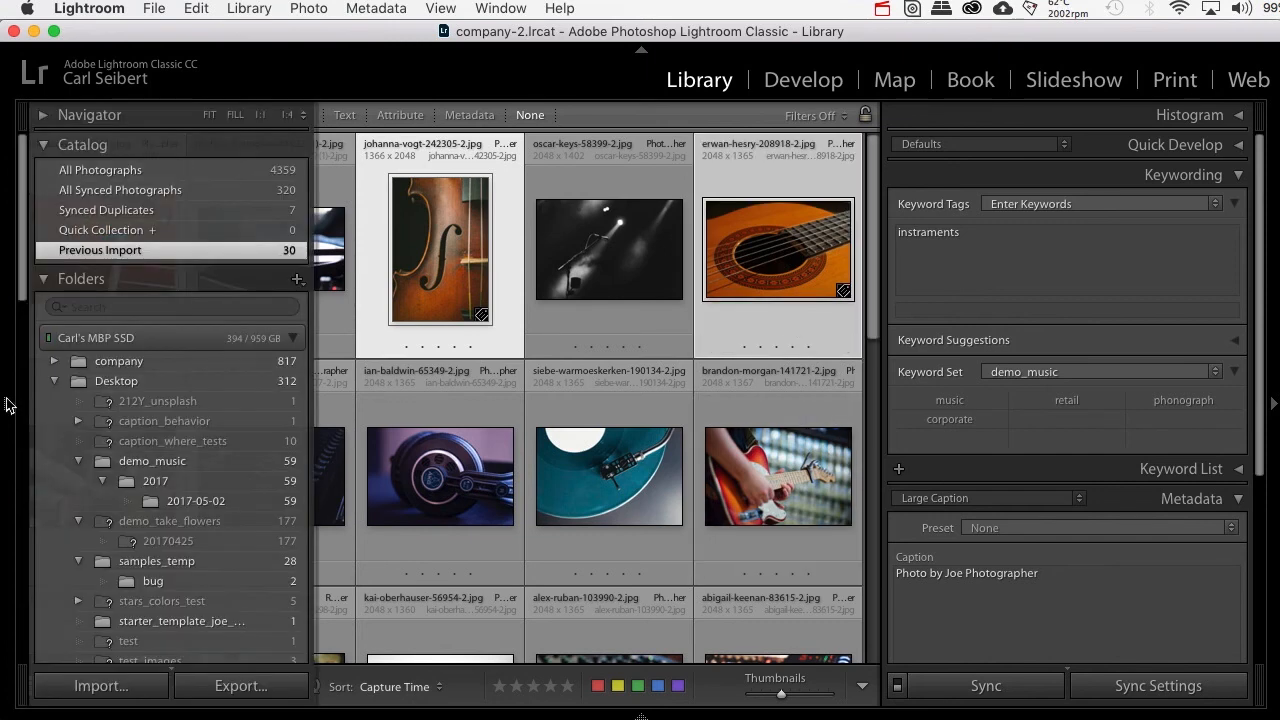
{"action": "left_click", "coordinate": [239, 685]}
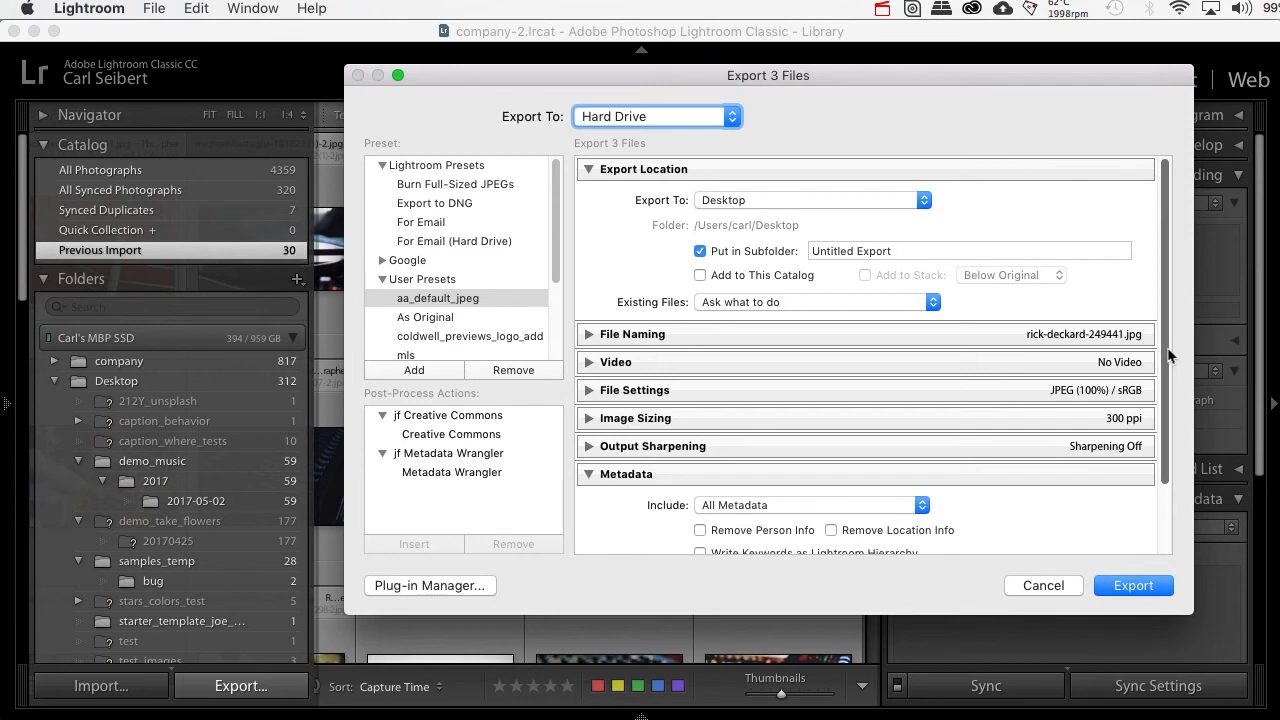
Step: Keep All Metadata as the metadata to include and export the three photos to the Untitled Export subfolder on the Desktop
{"action": "left_click_drag", "start_coordinate": [1168, 355], "coordinate": [1177, 455]}
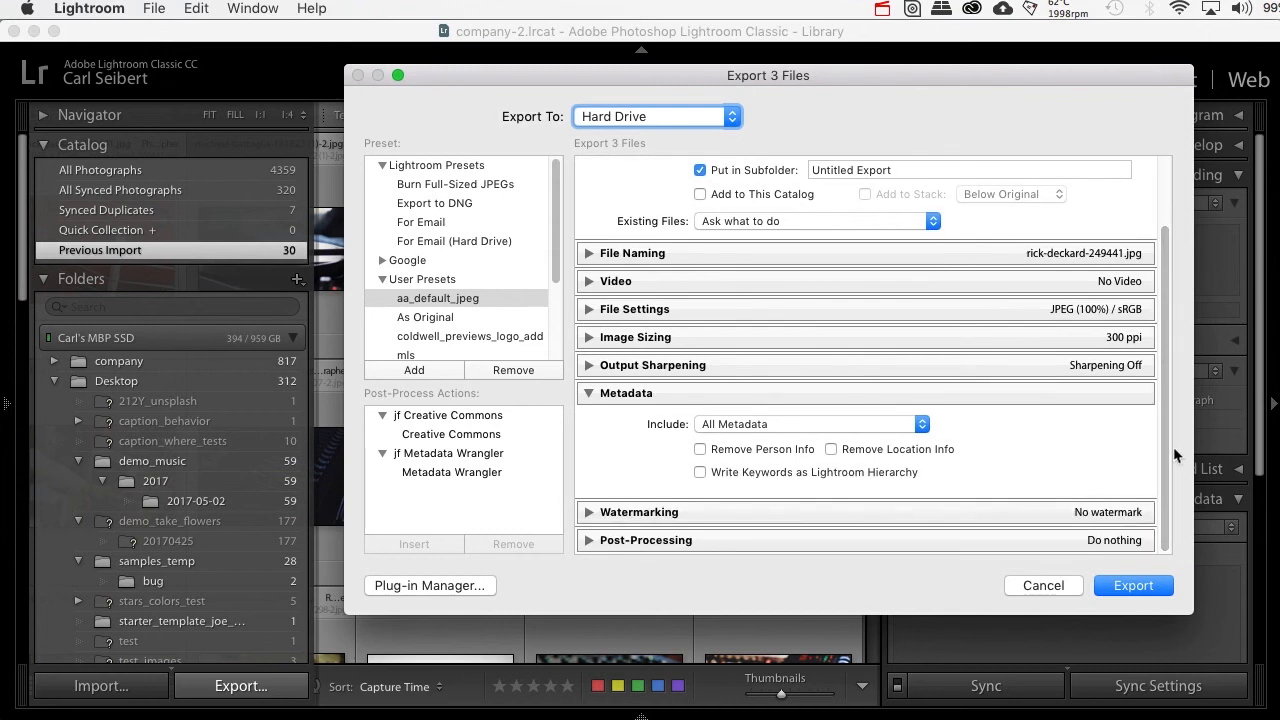
{"action": "left_click", "coordinate": [922, 426]}
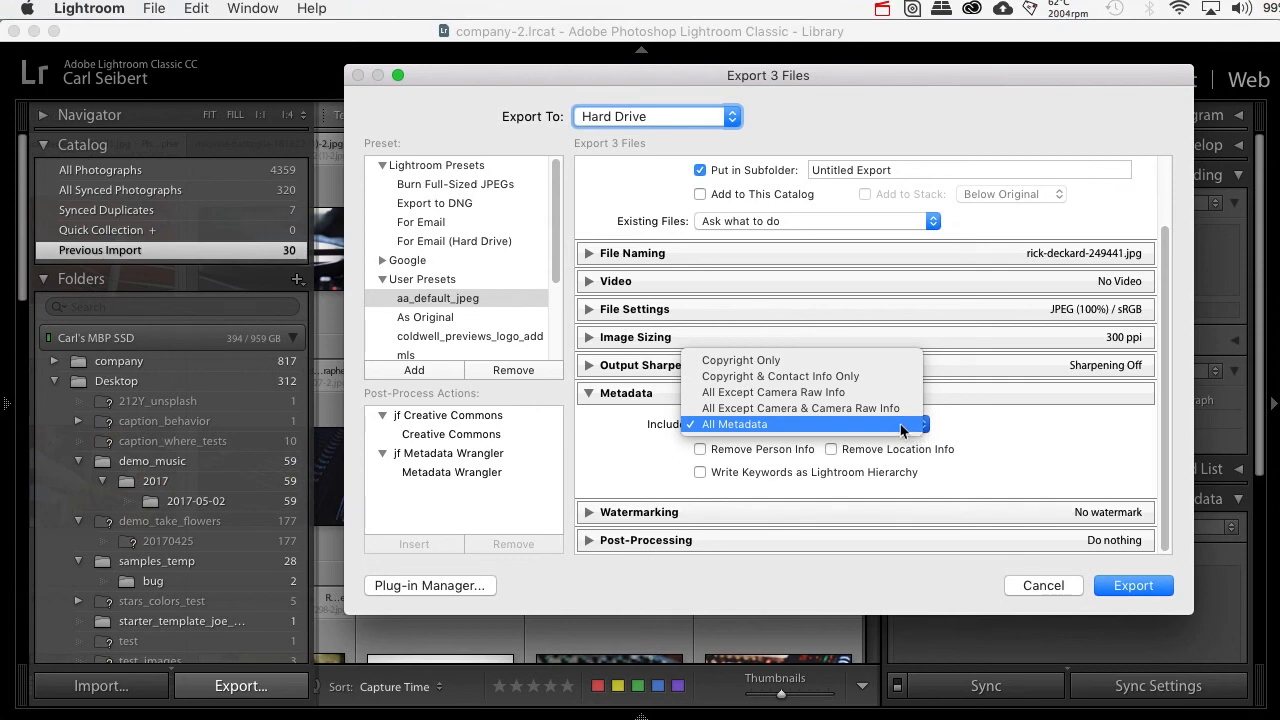
{"action": "left_click", "coordinate": [900, 424]}
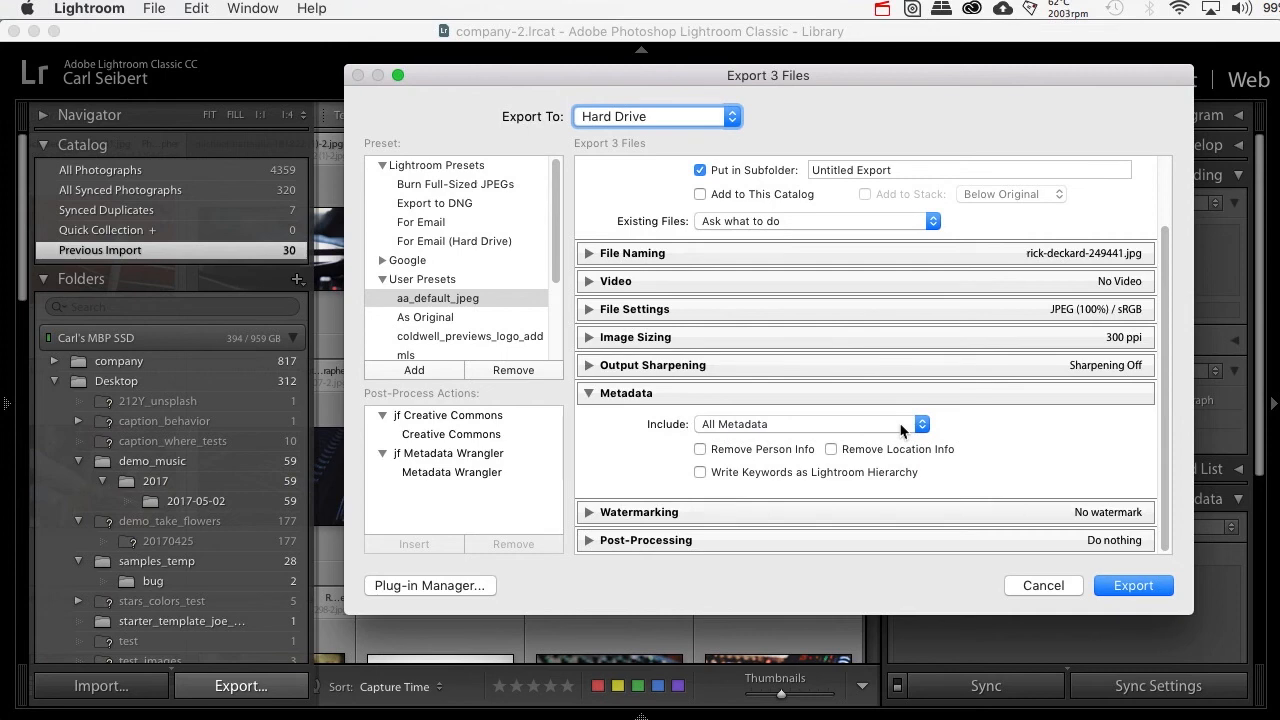
{"action": "left_click_drag", "start_coordinate": [748, 445], "coordinate": [708, 460]}
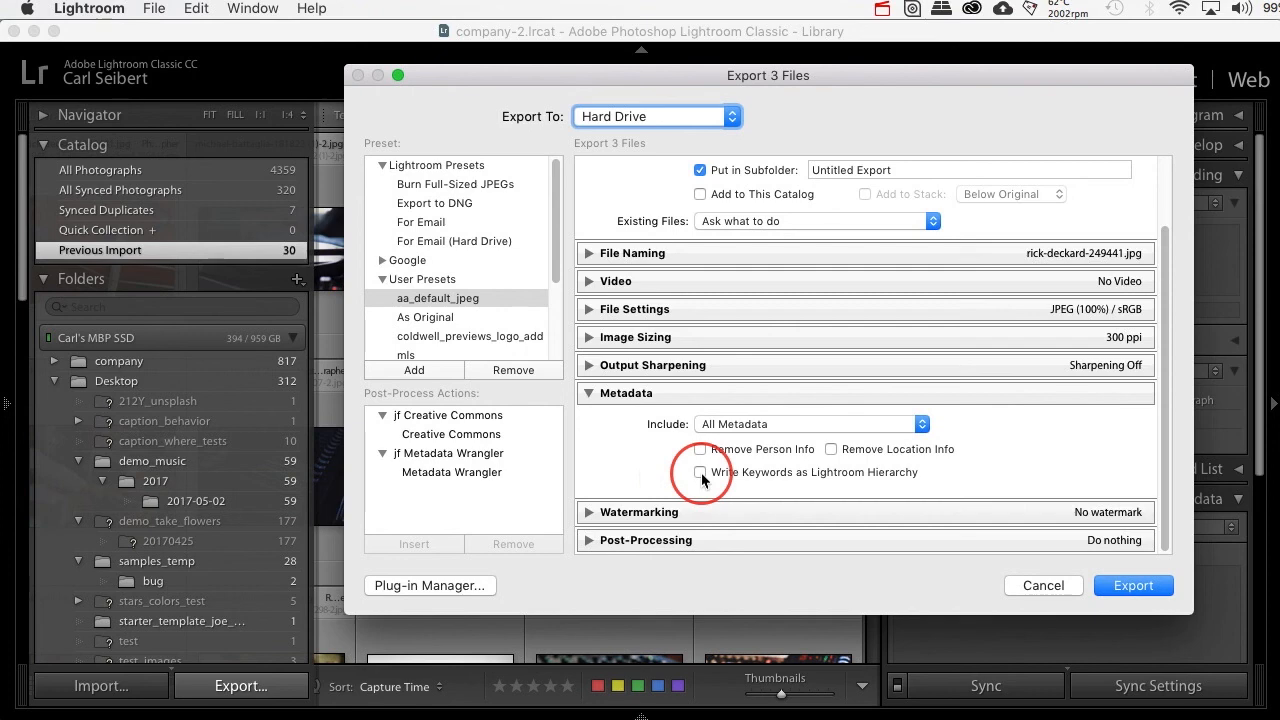
{"action": "left_click", "coordinate": [922, 425]}
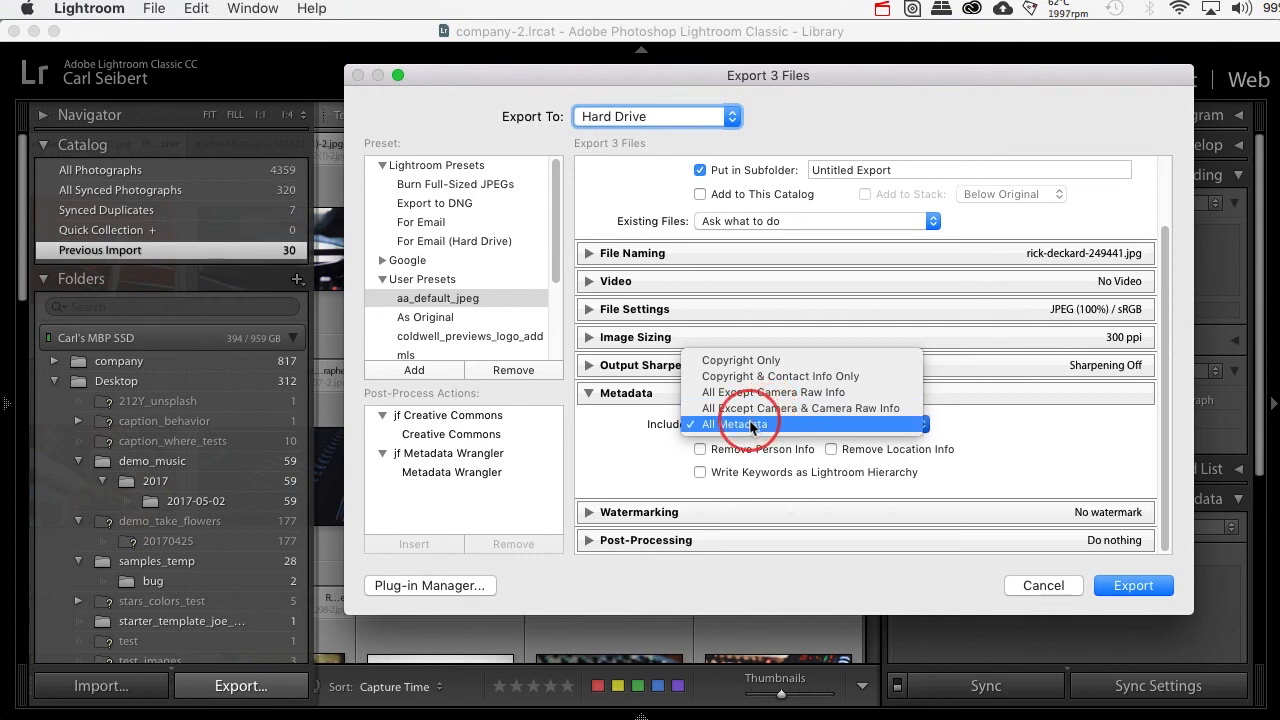
{"action": "left_click", "coordinate": [750, 425]}
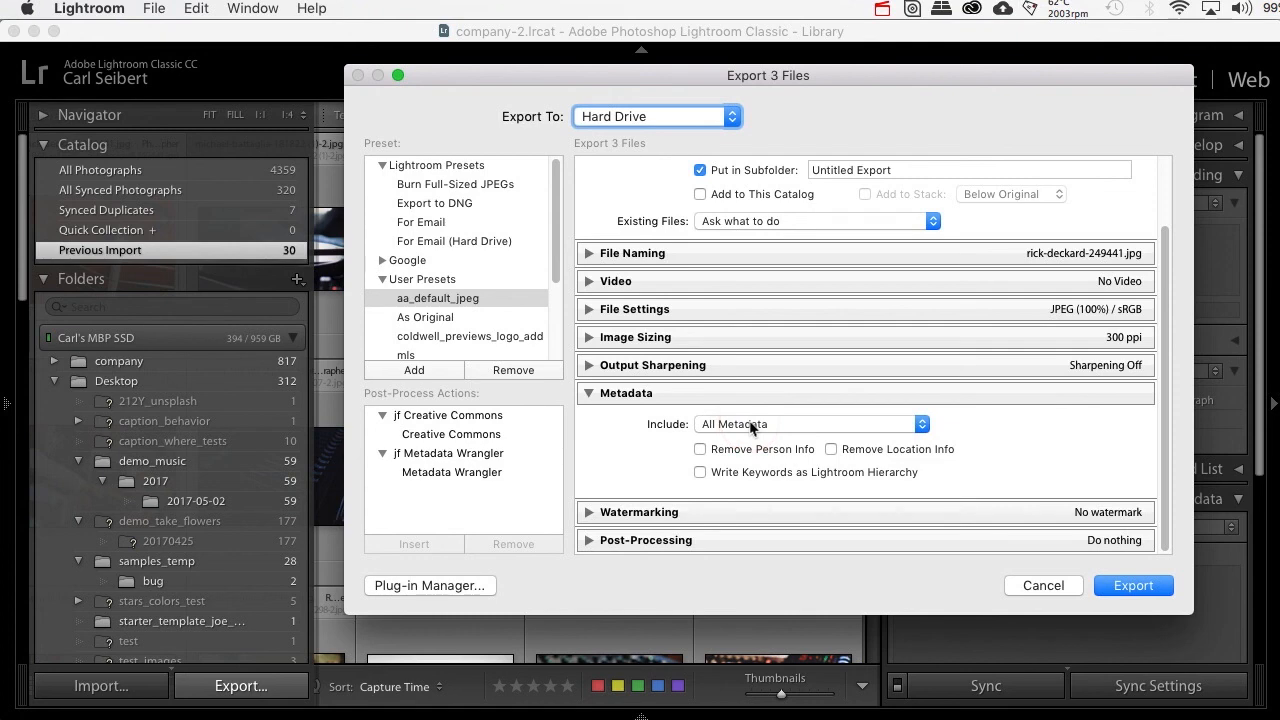
{"action": "left_click", "coordinate": [1150, 594]}
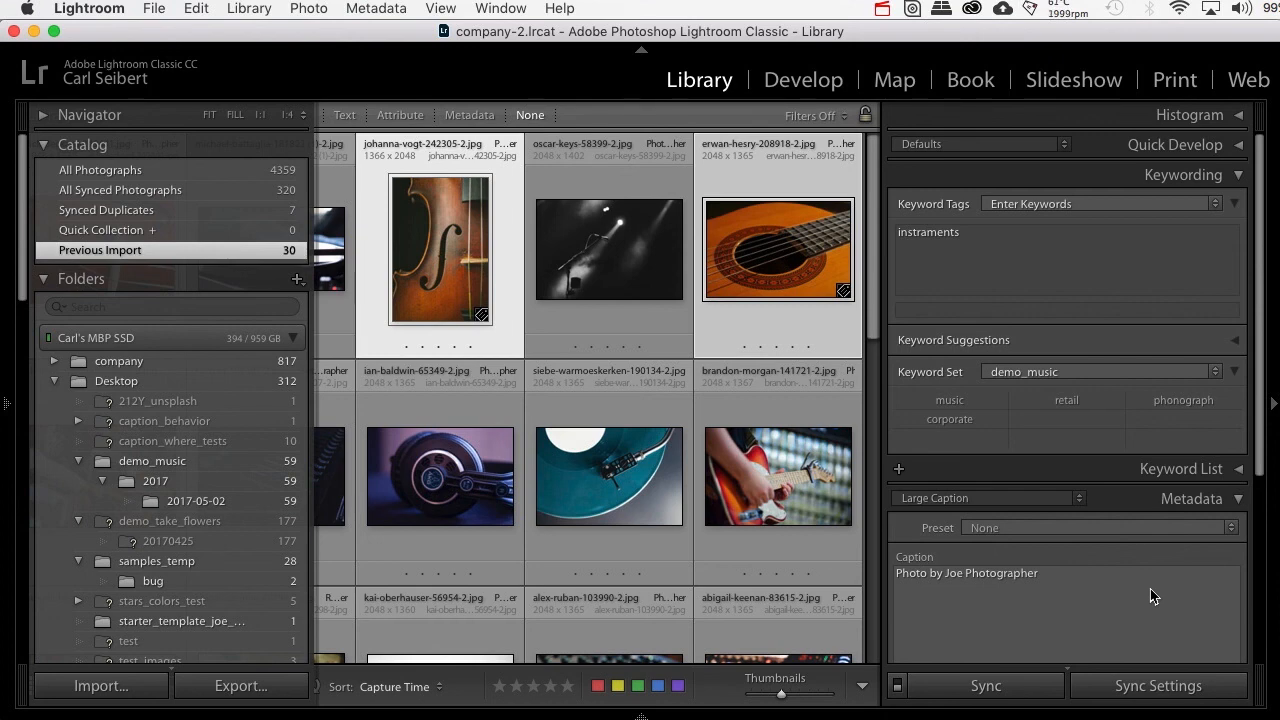
{"action": "key", "text": "F7"}
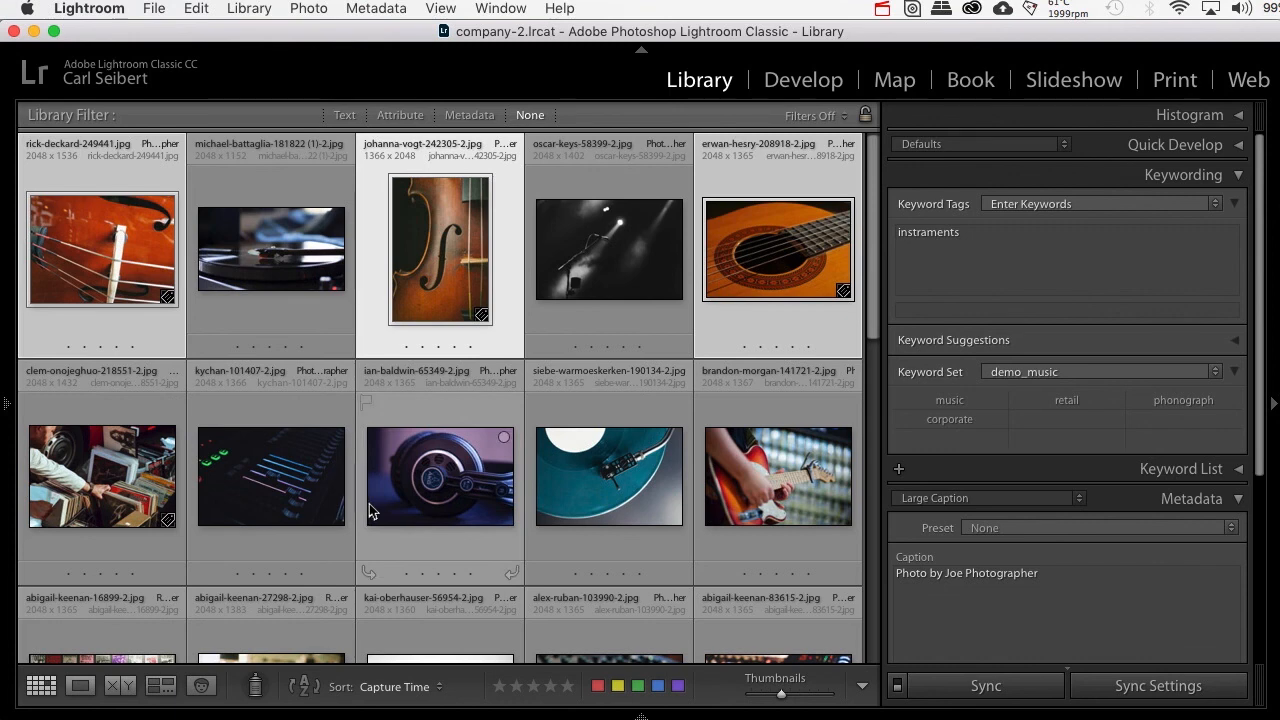
{"action": "mouse_move", "coordinate": [369, 511]}
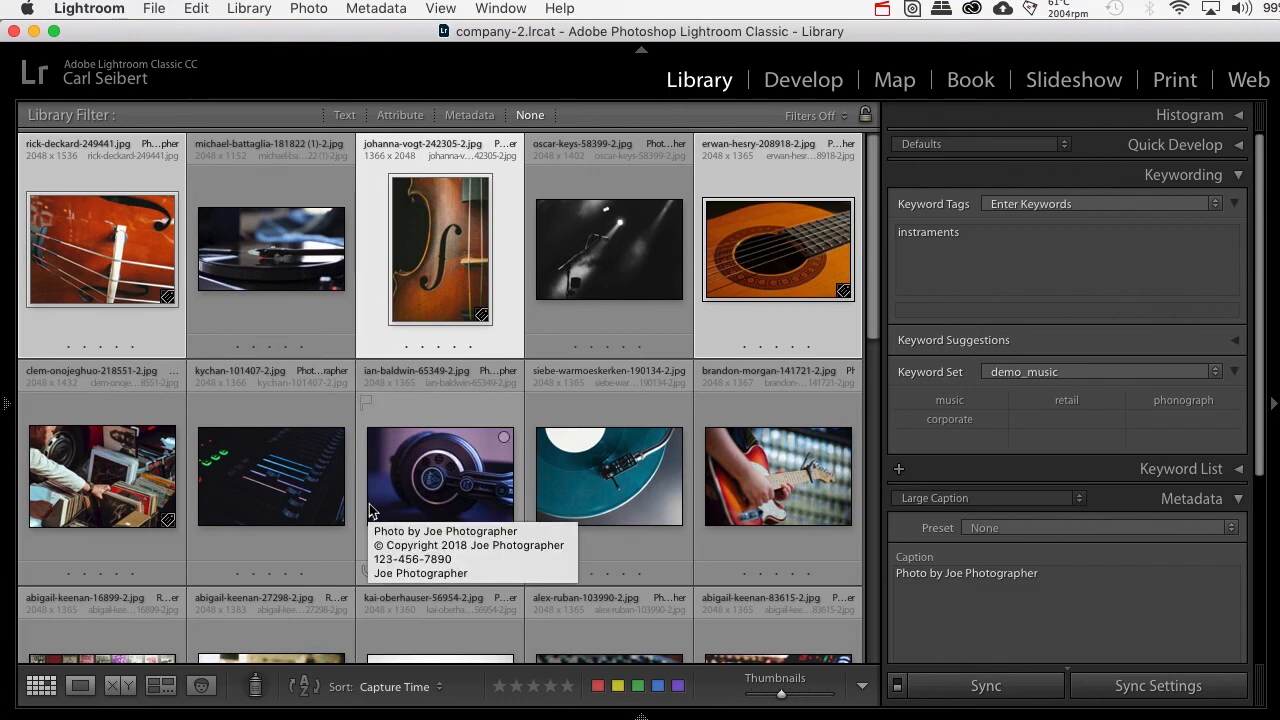